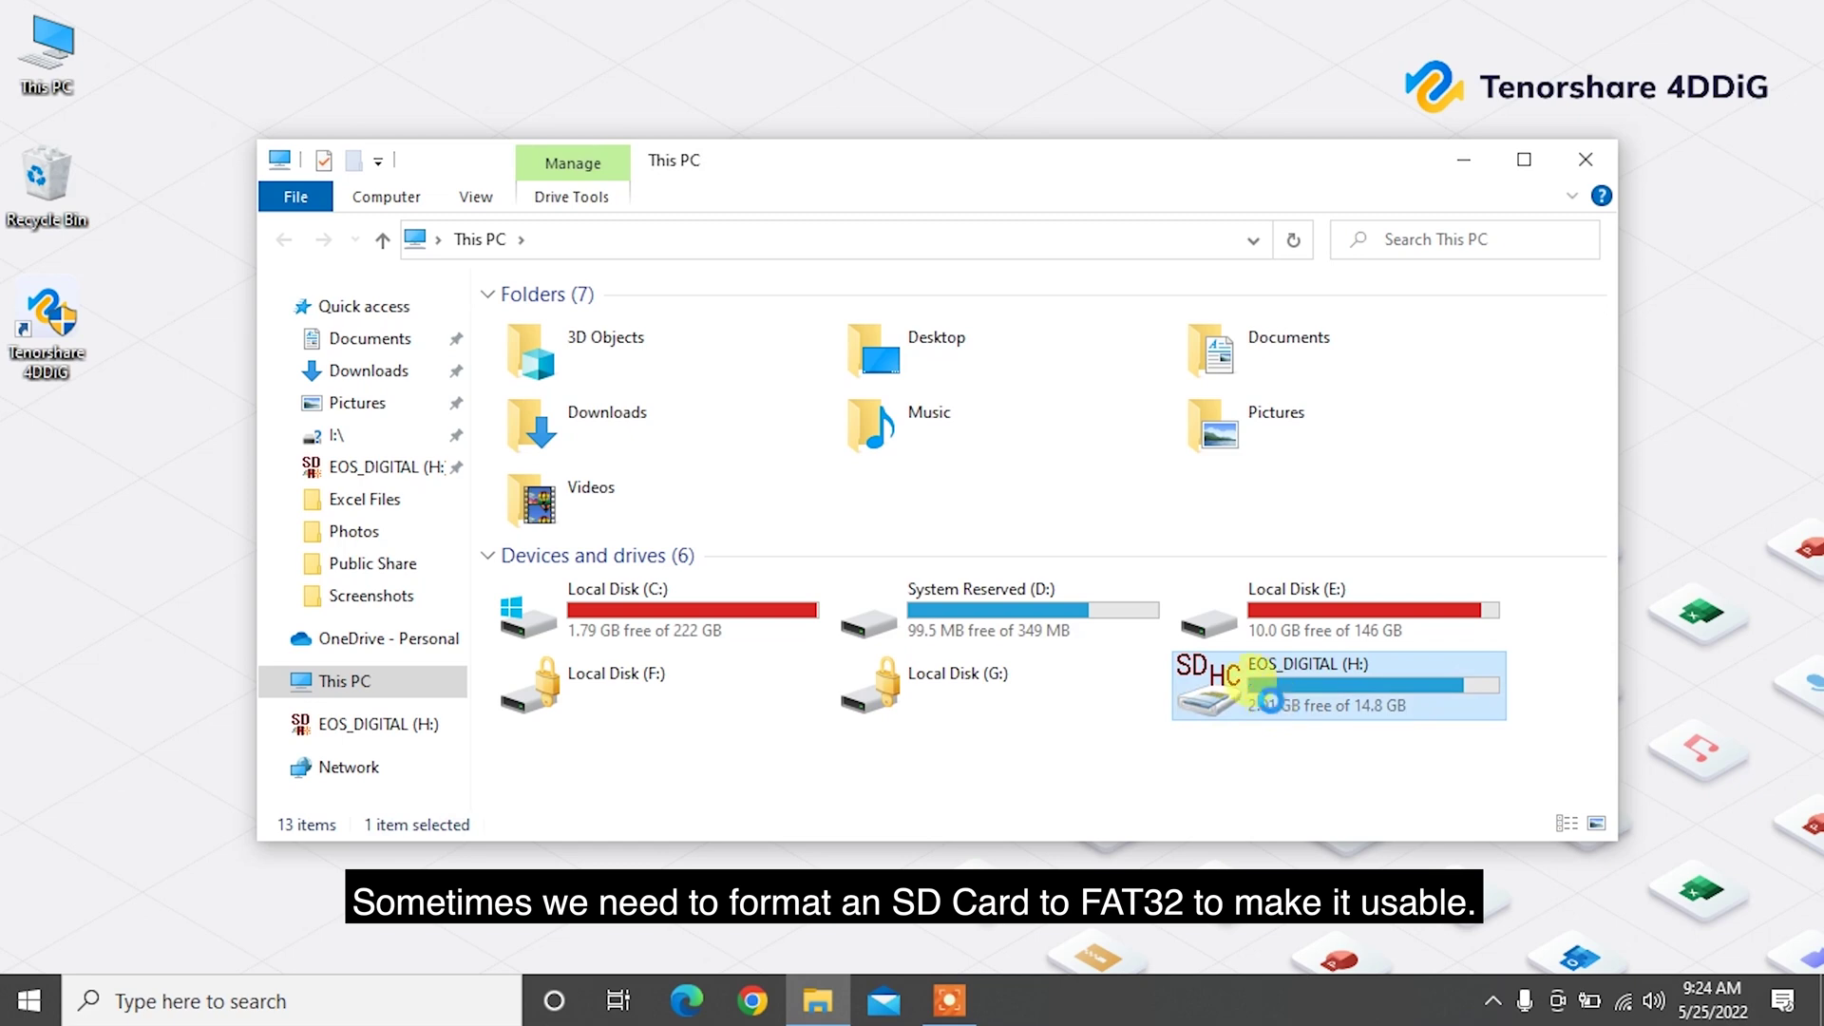
Open the Format dialog for EOS_DIGITAL (H:), keeping FAT32 (Default) and Quick Format.
right_click(1270, 702)
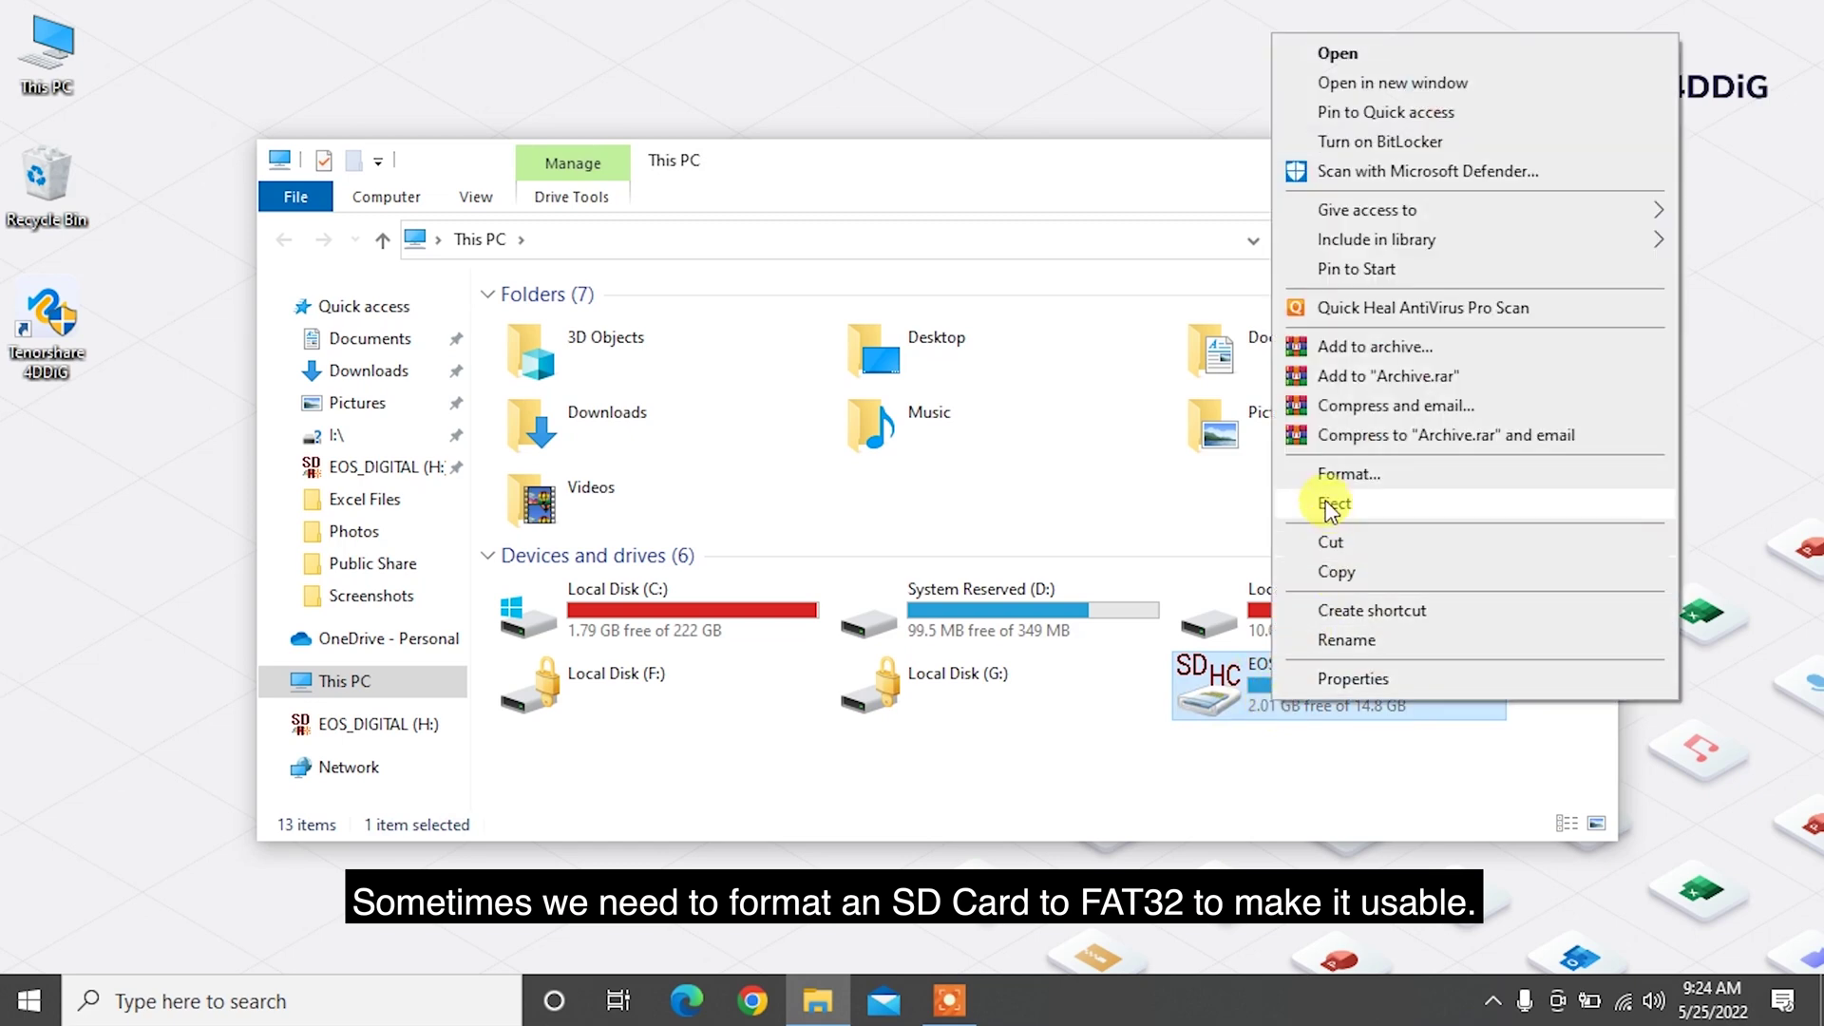
left_click(1349, 475)
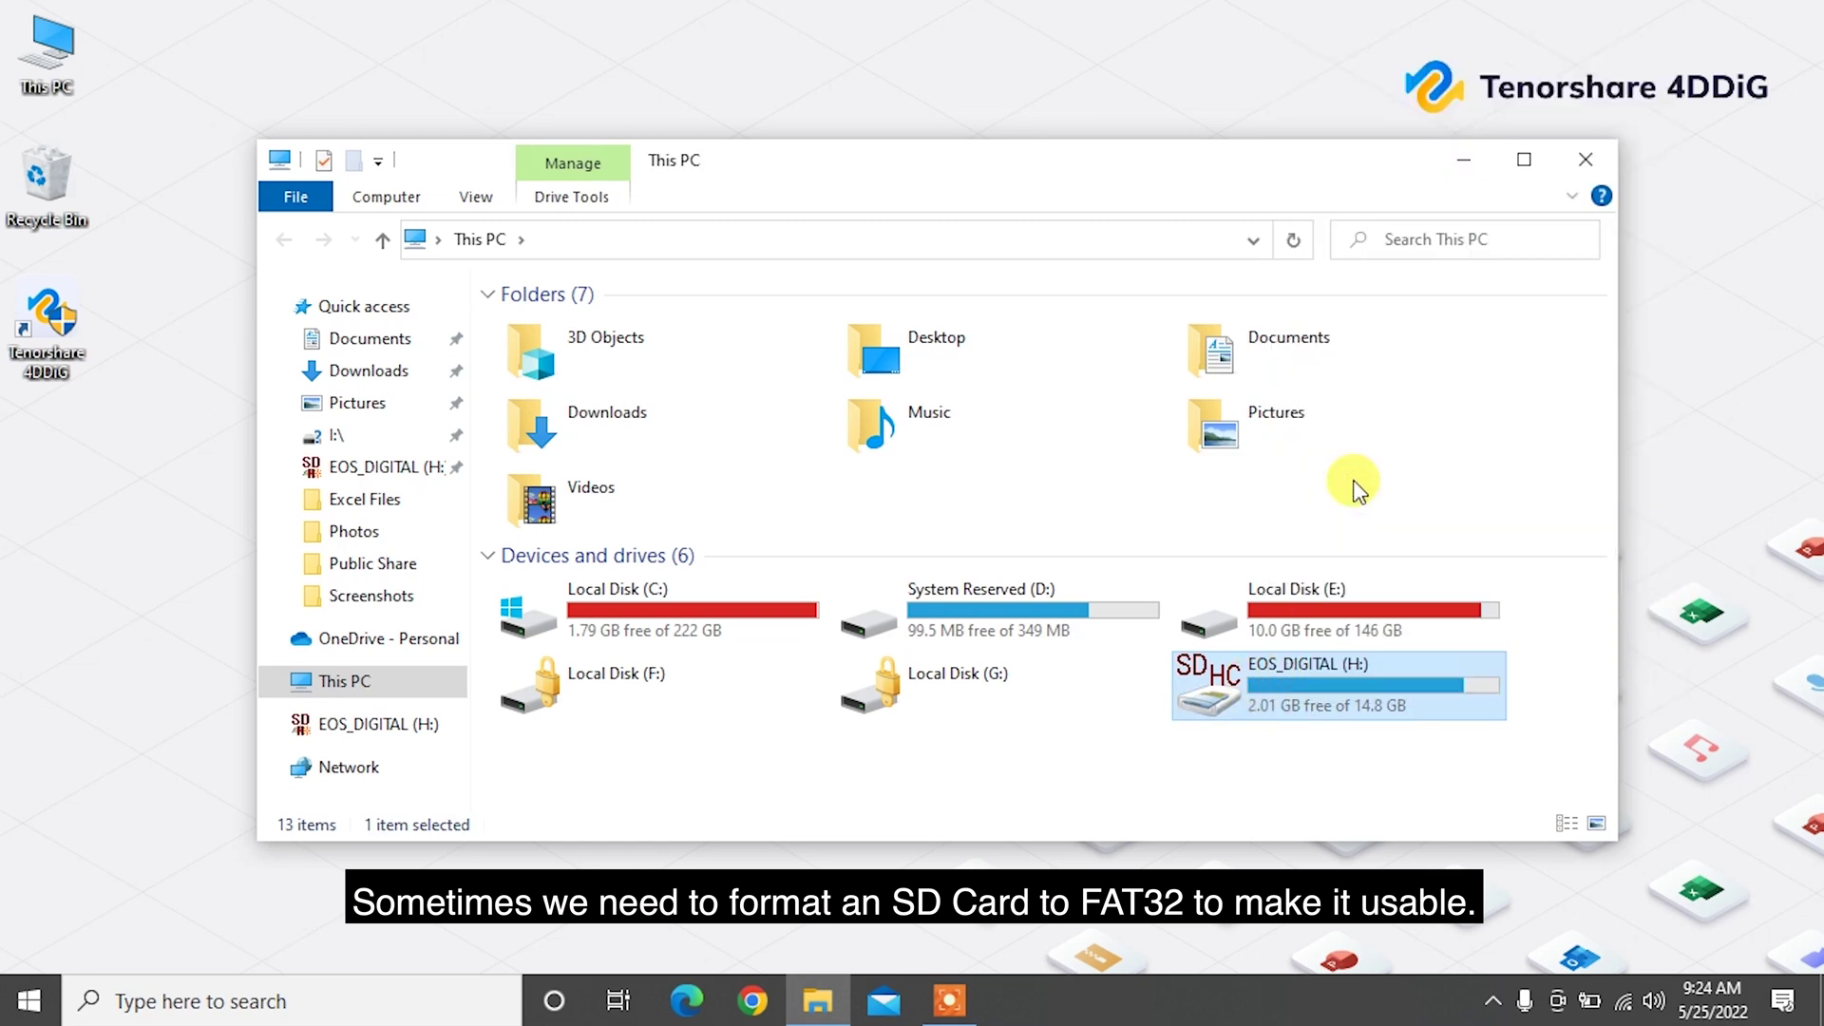
left_click_drag(619, 374, 1067, 232)
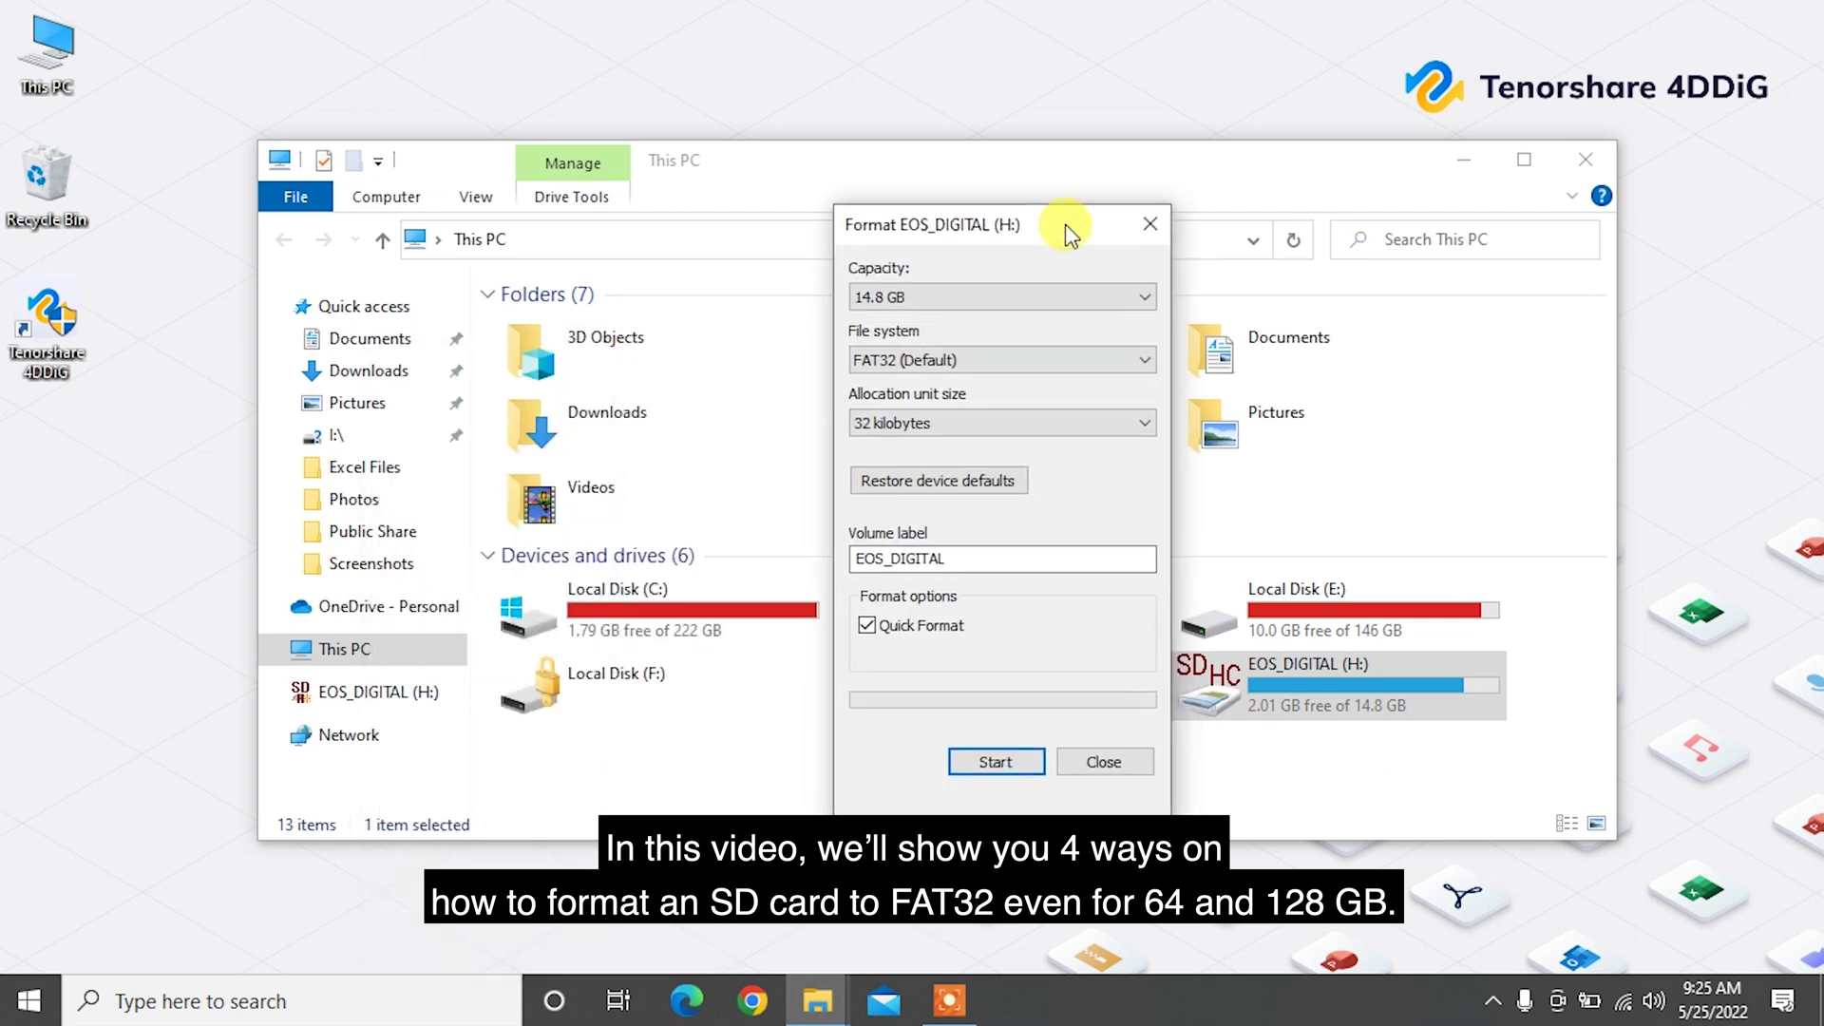
left_click(966, 370)
left_click(961, 399)
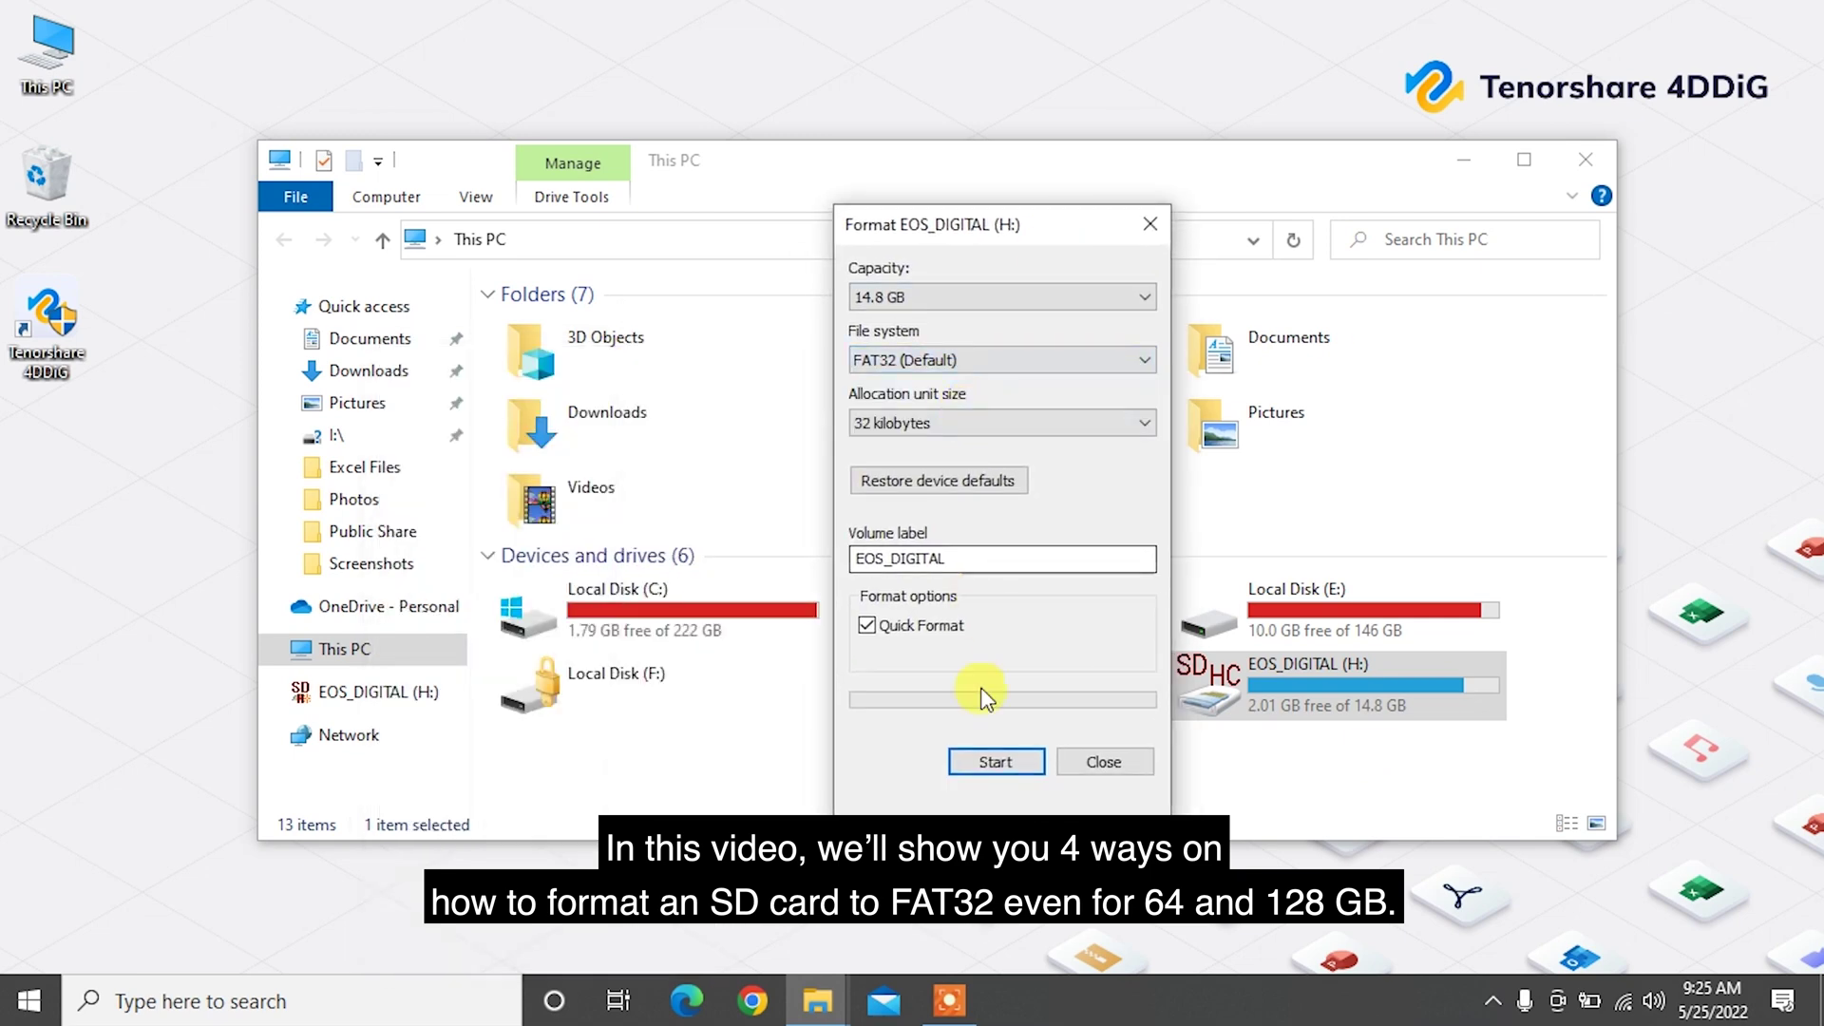
Run the quick format, accept the data-erase warning, and close all windows.
left_click(993, 761)
left_click(971, 501)
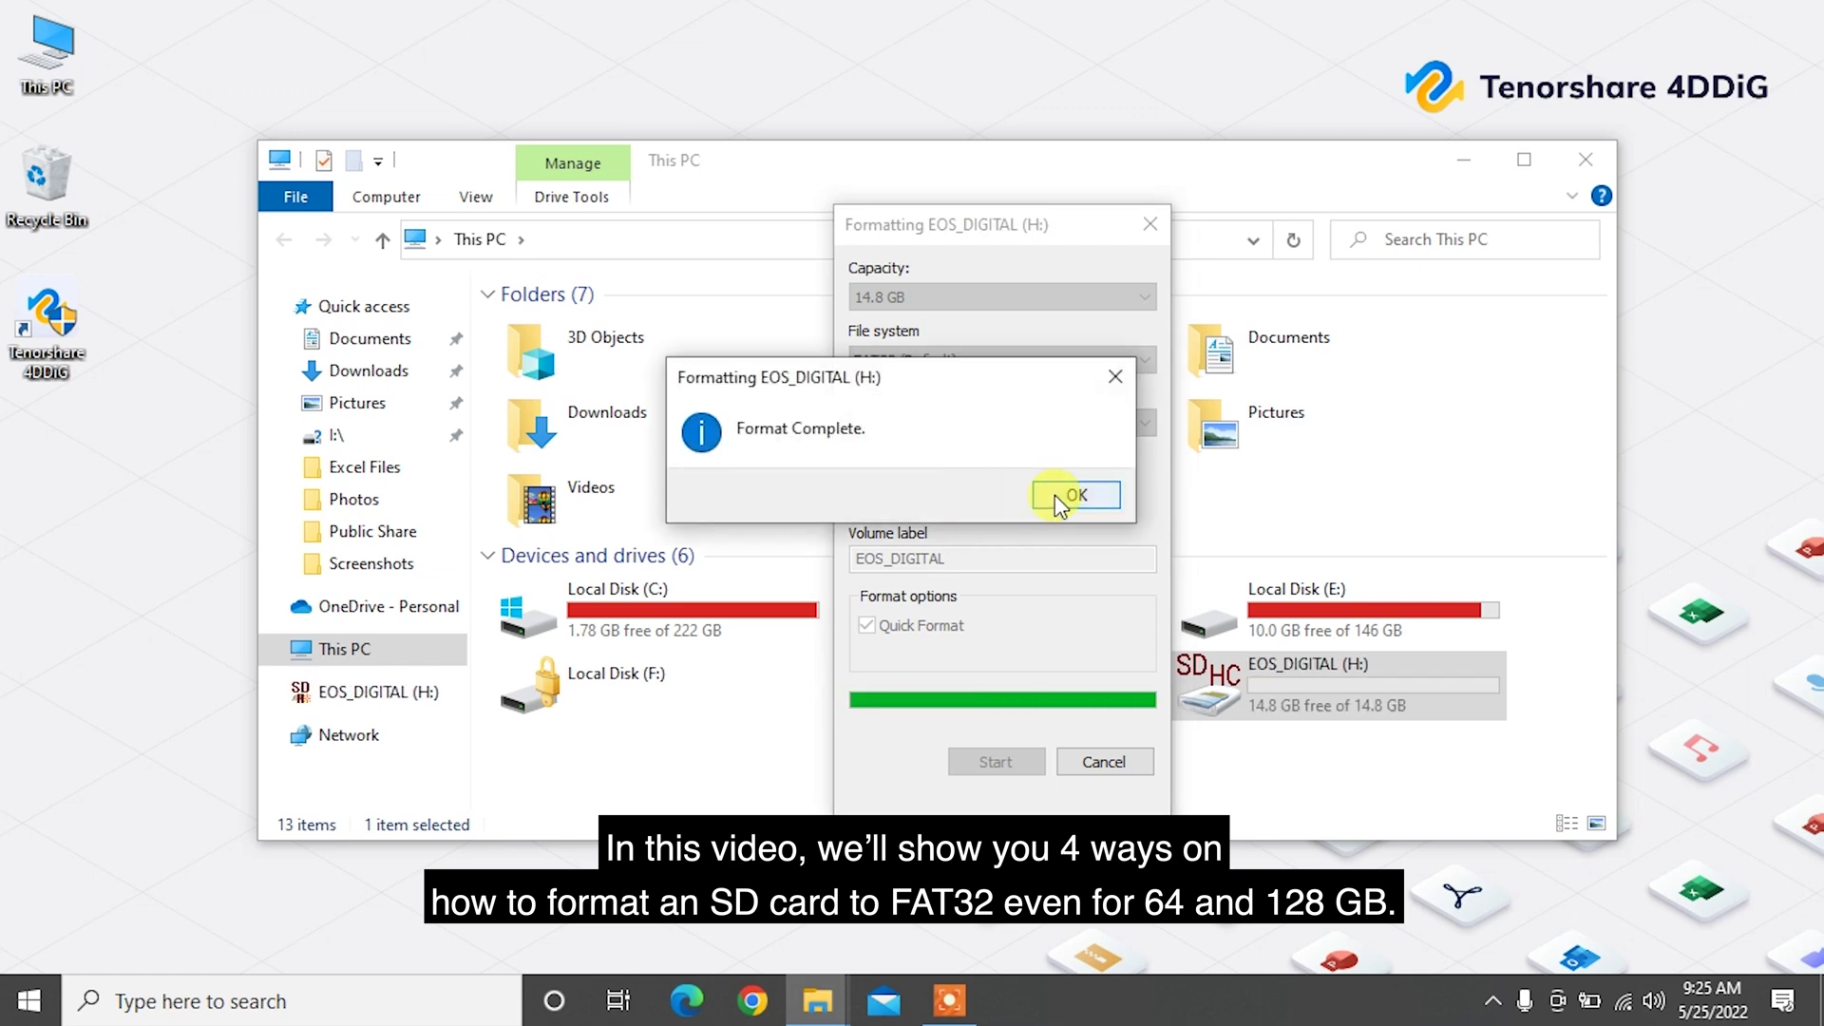
left_click(1054, 494)
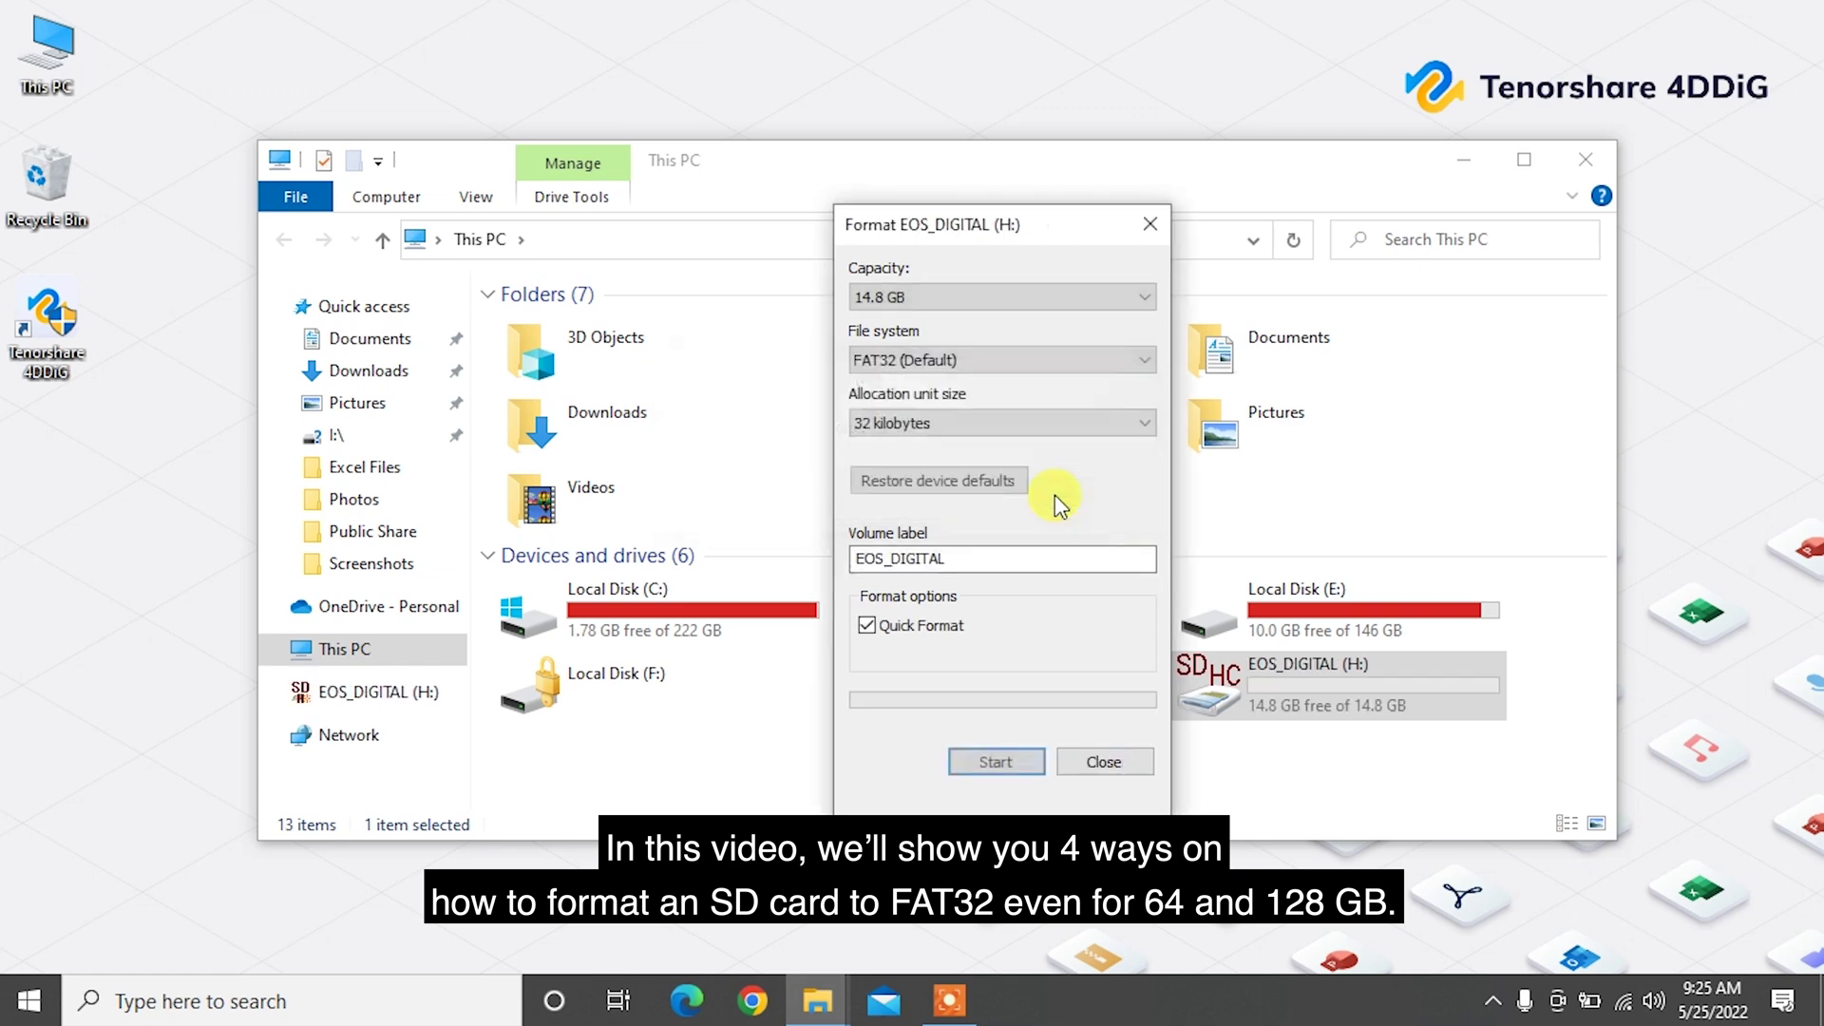
left_click(1083, 762)
left_click(1588, 159)
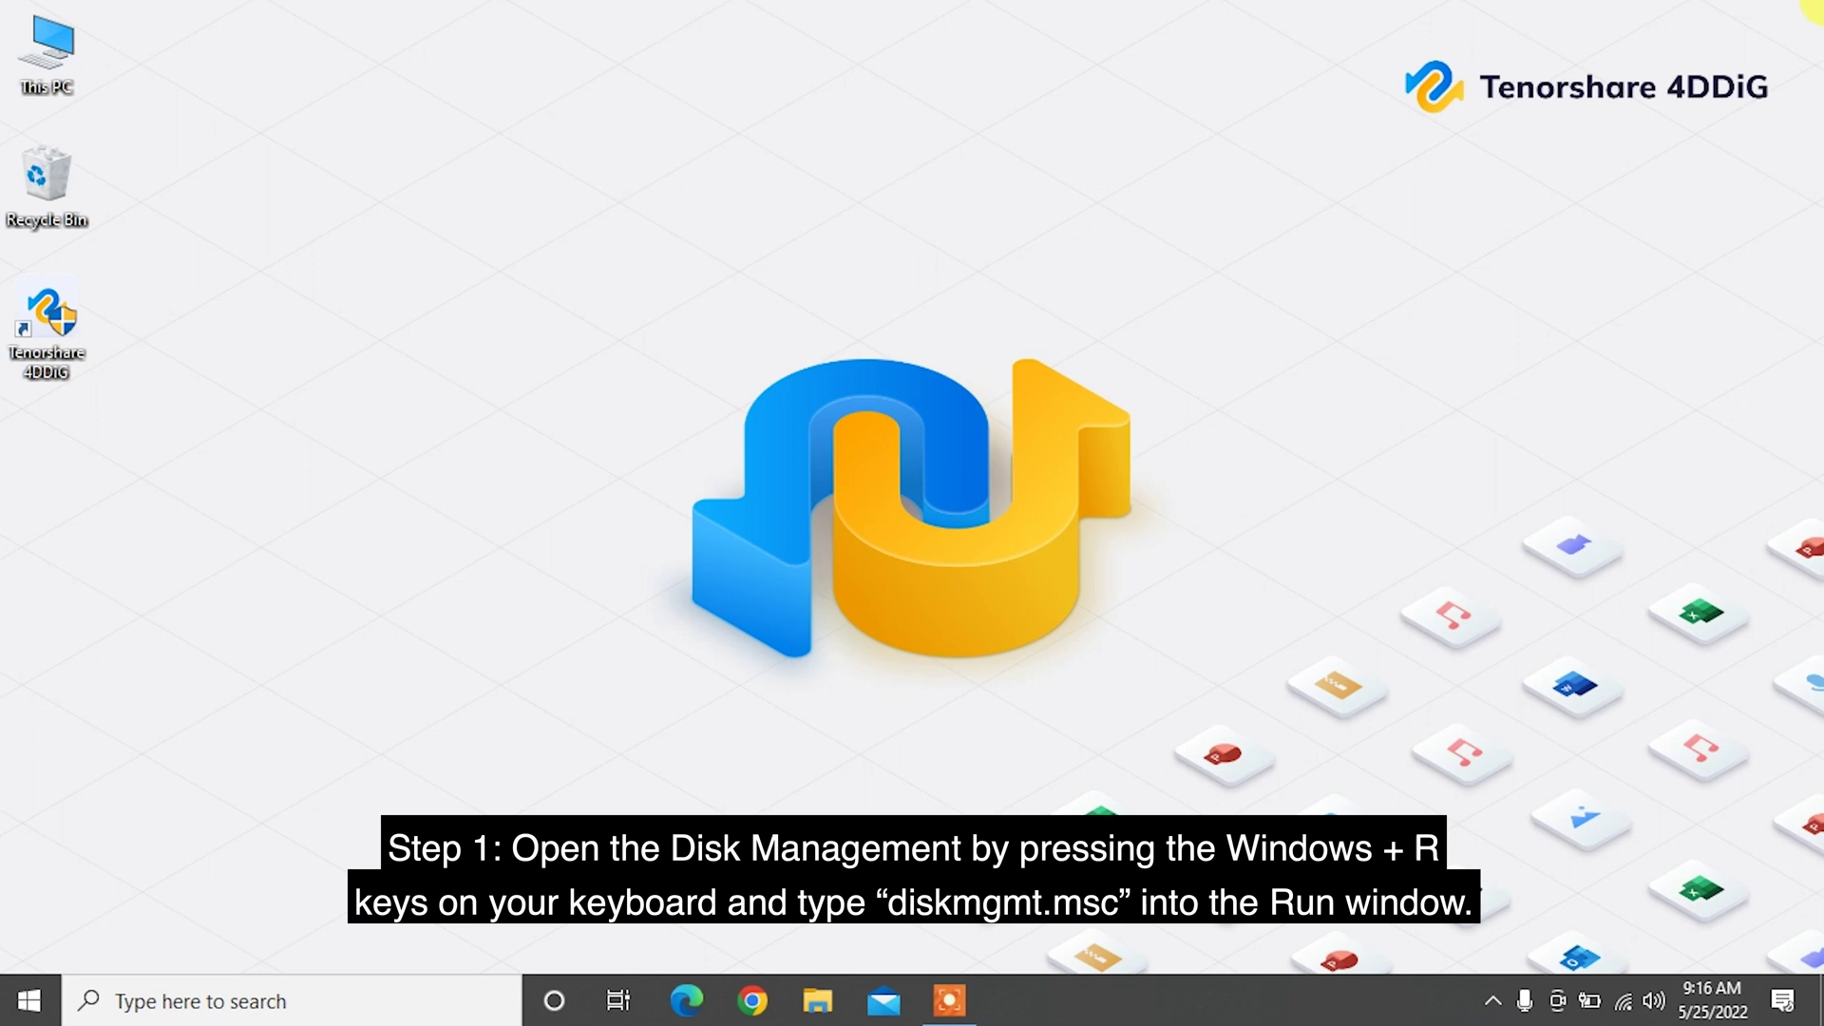
Launch Disk Management by running diskmgmt.msc from the Run dialog.
key("super+r")
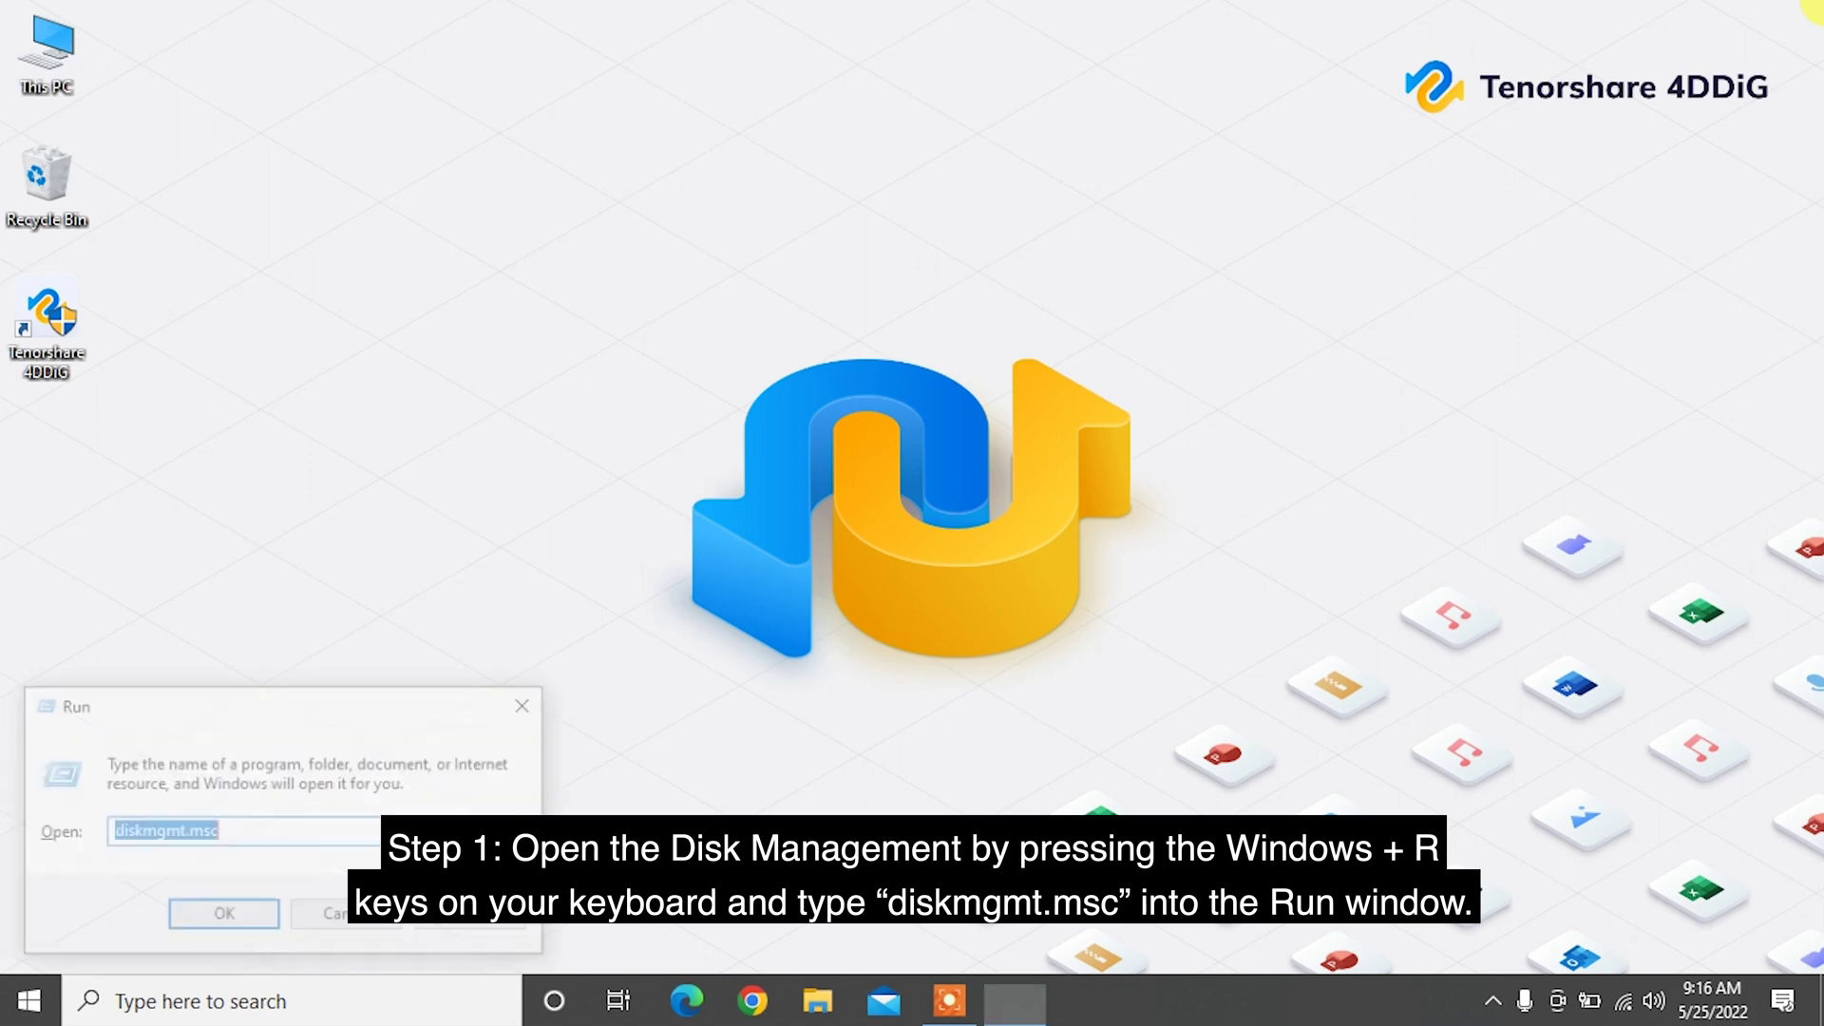
type("d")
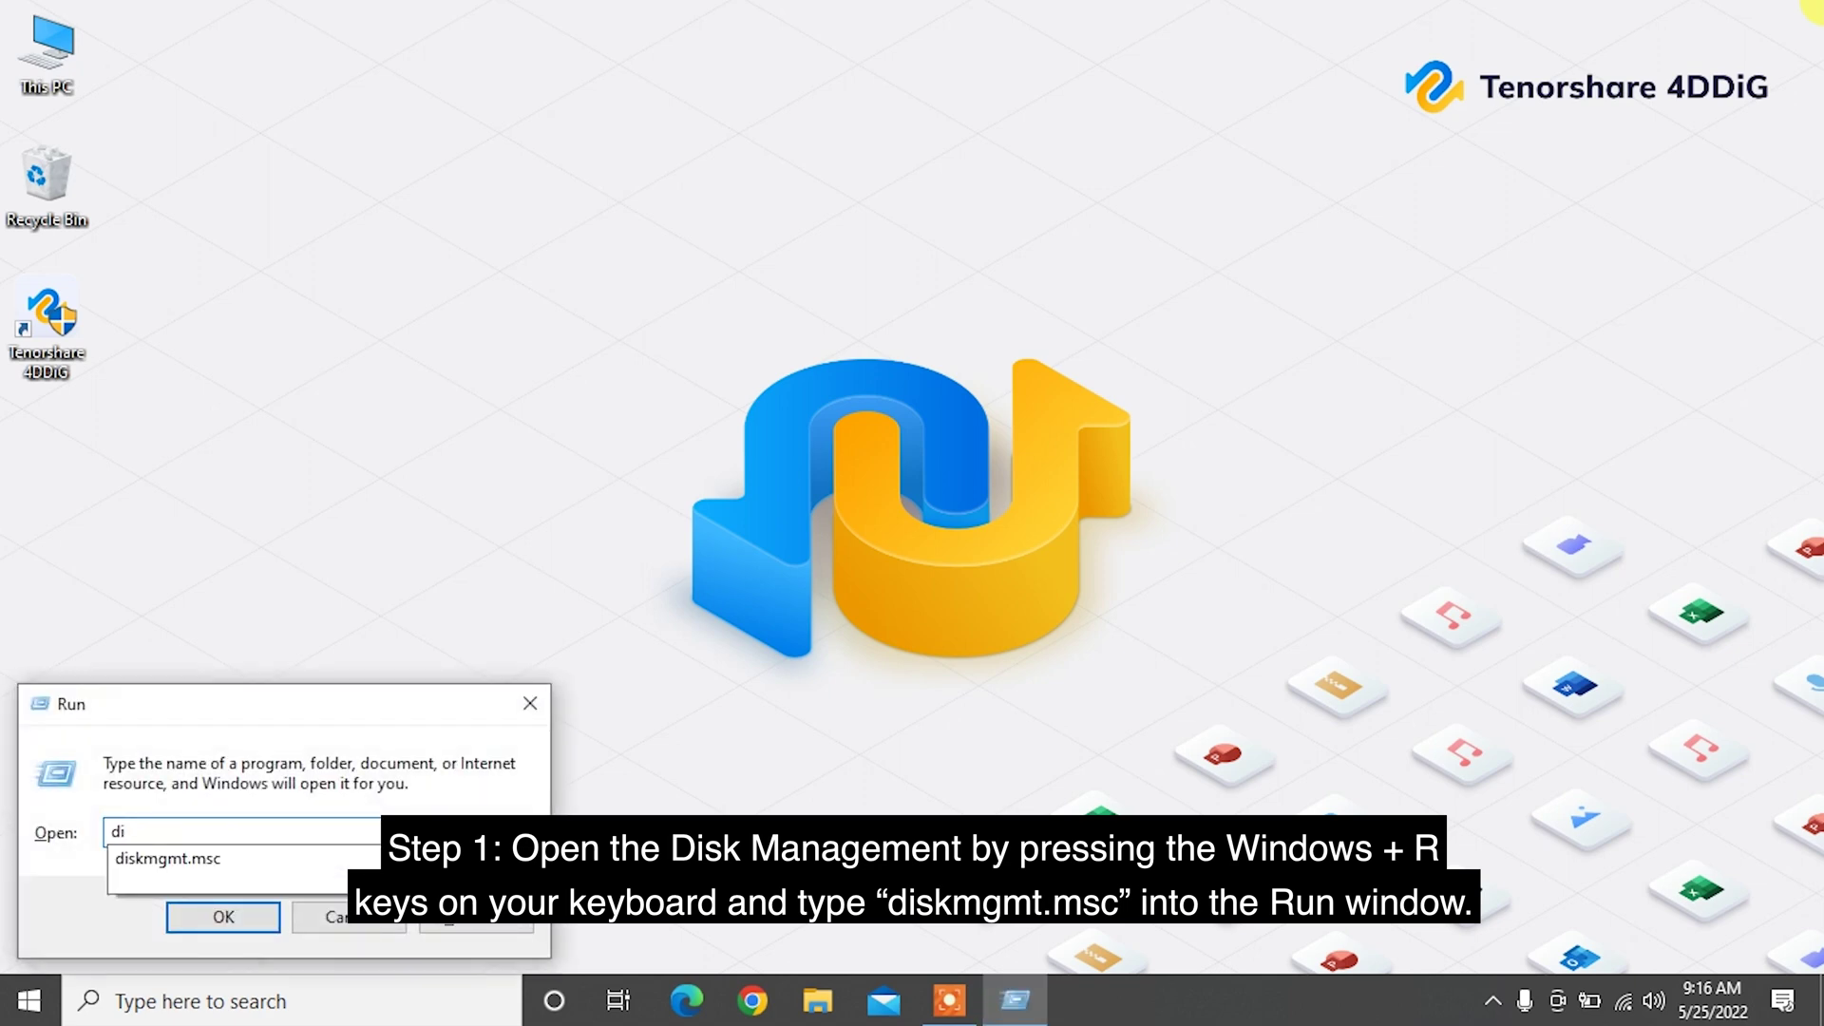
type("i")
key("Down")
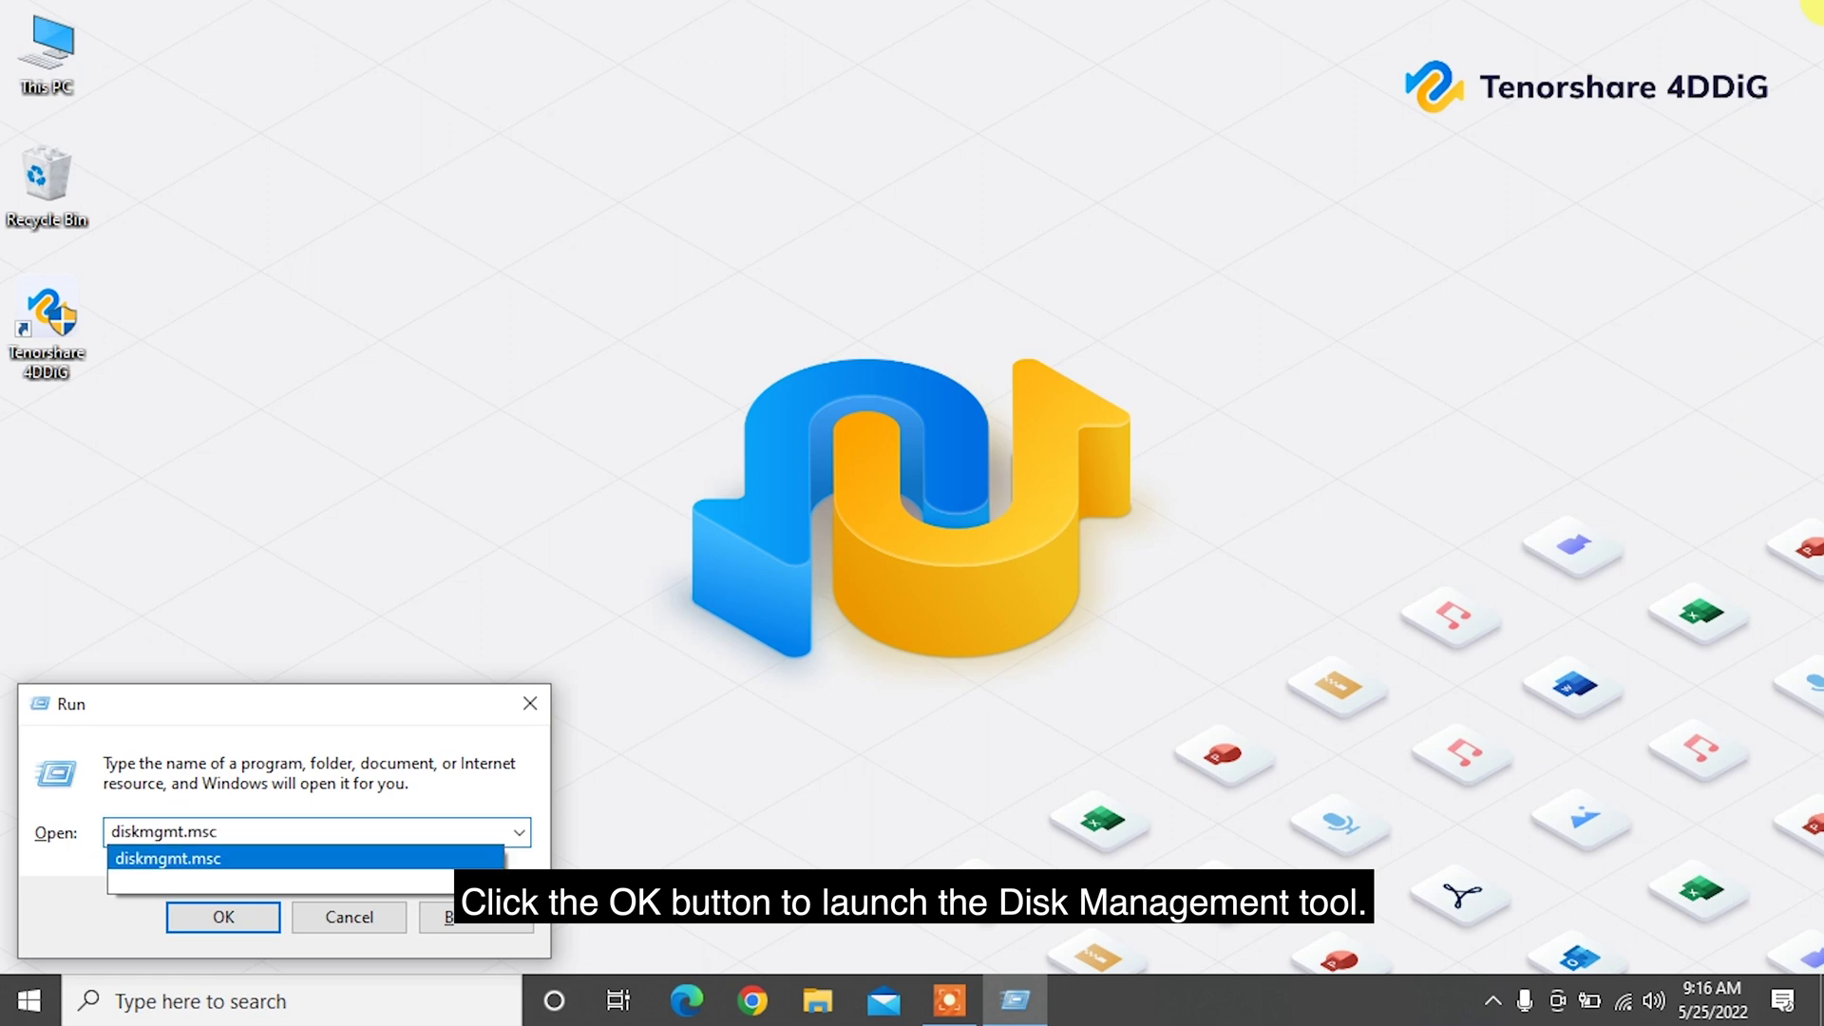
key("Return")
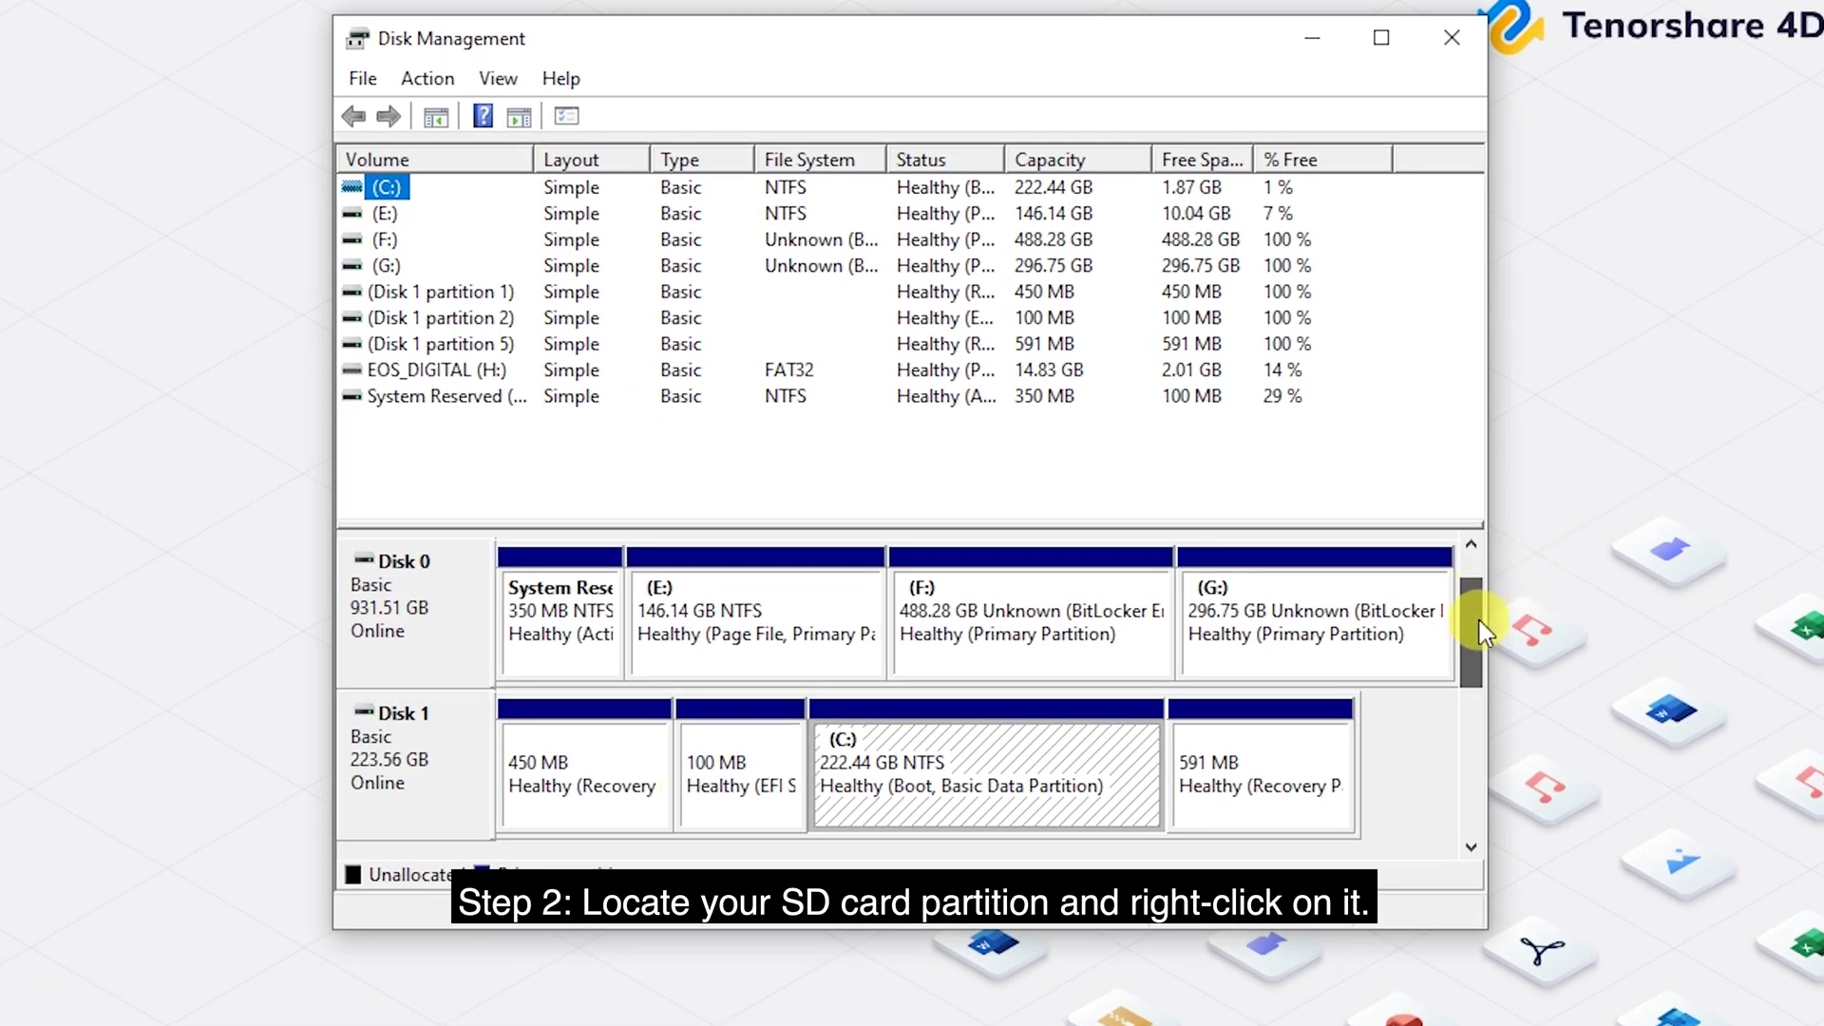
Open Format for the EOS_DIGITAL (H:) partition on Disk 2, keeping quick format enabled.
left_click_drag(1473, 611, 1478, 696)
left_click(993, 756)
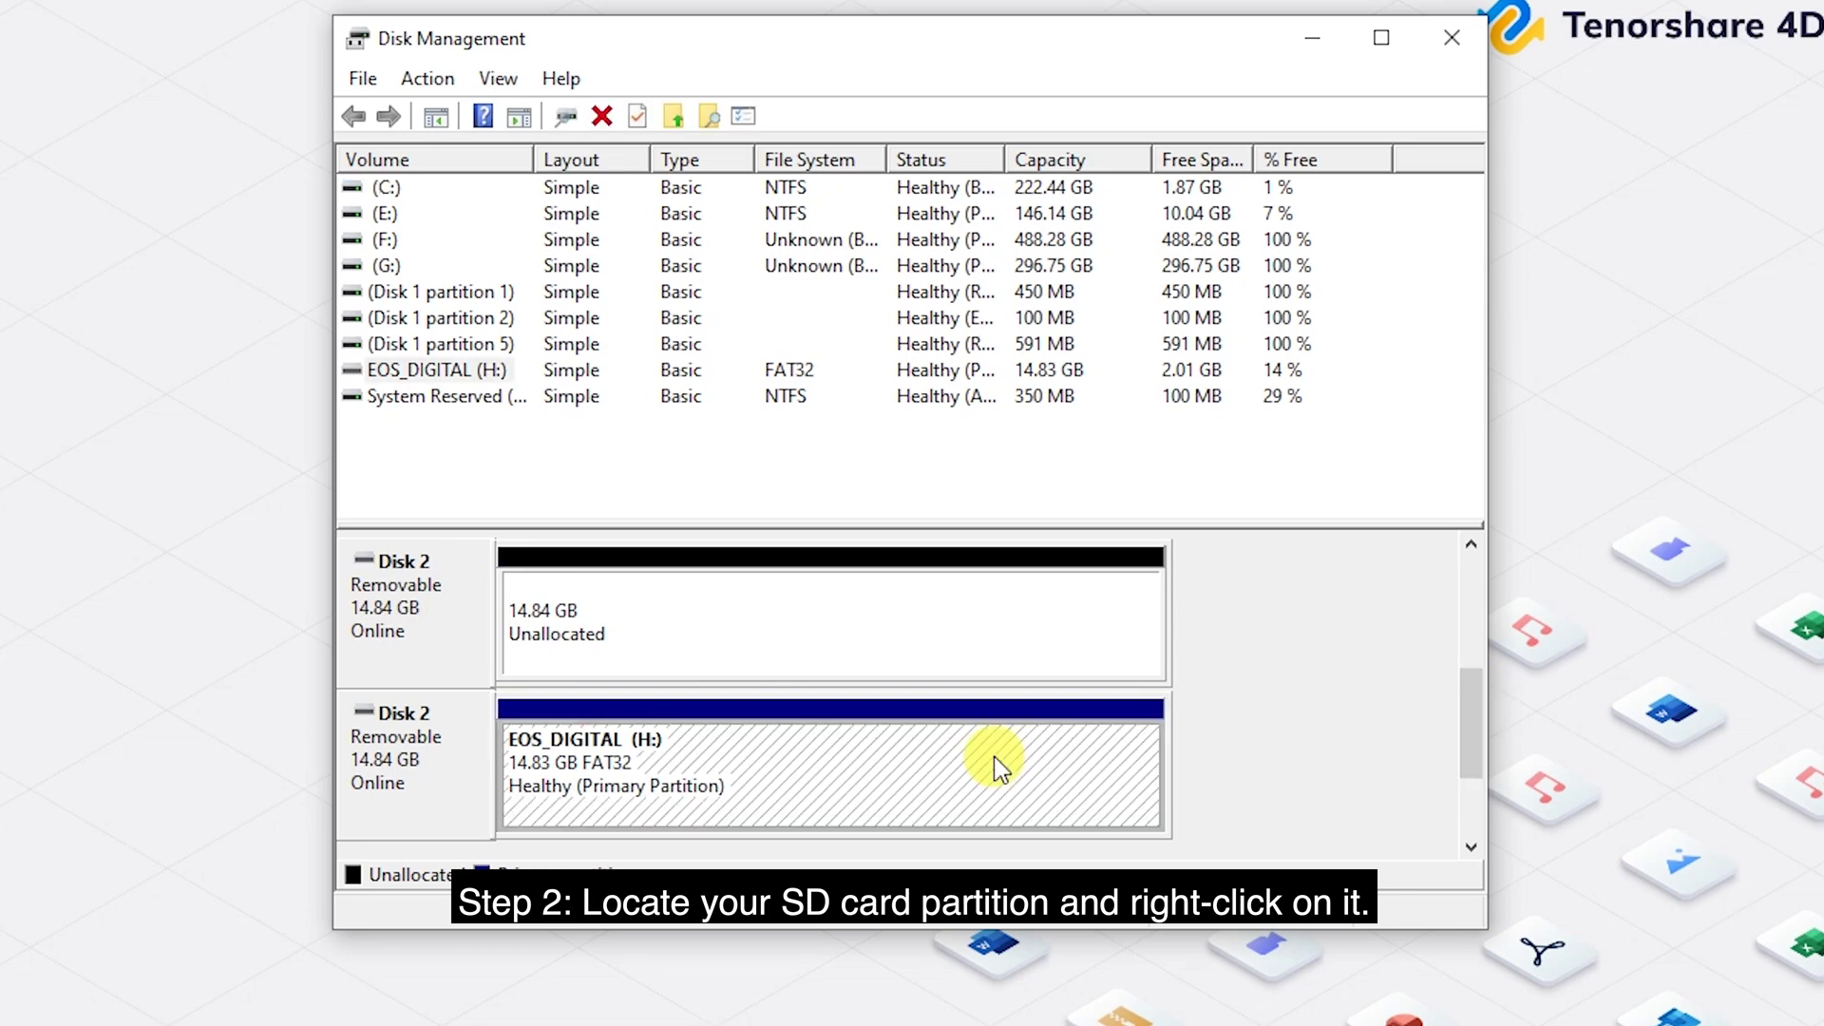
right_click(993, 756)
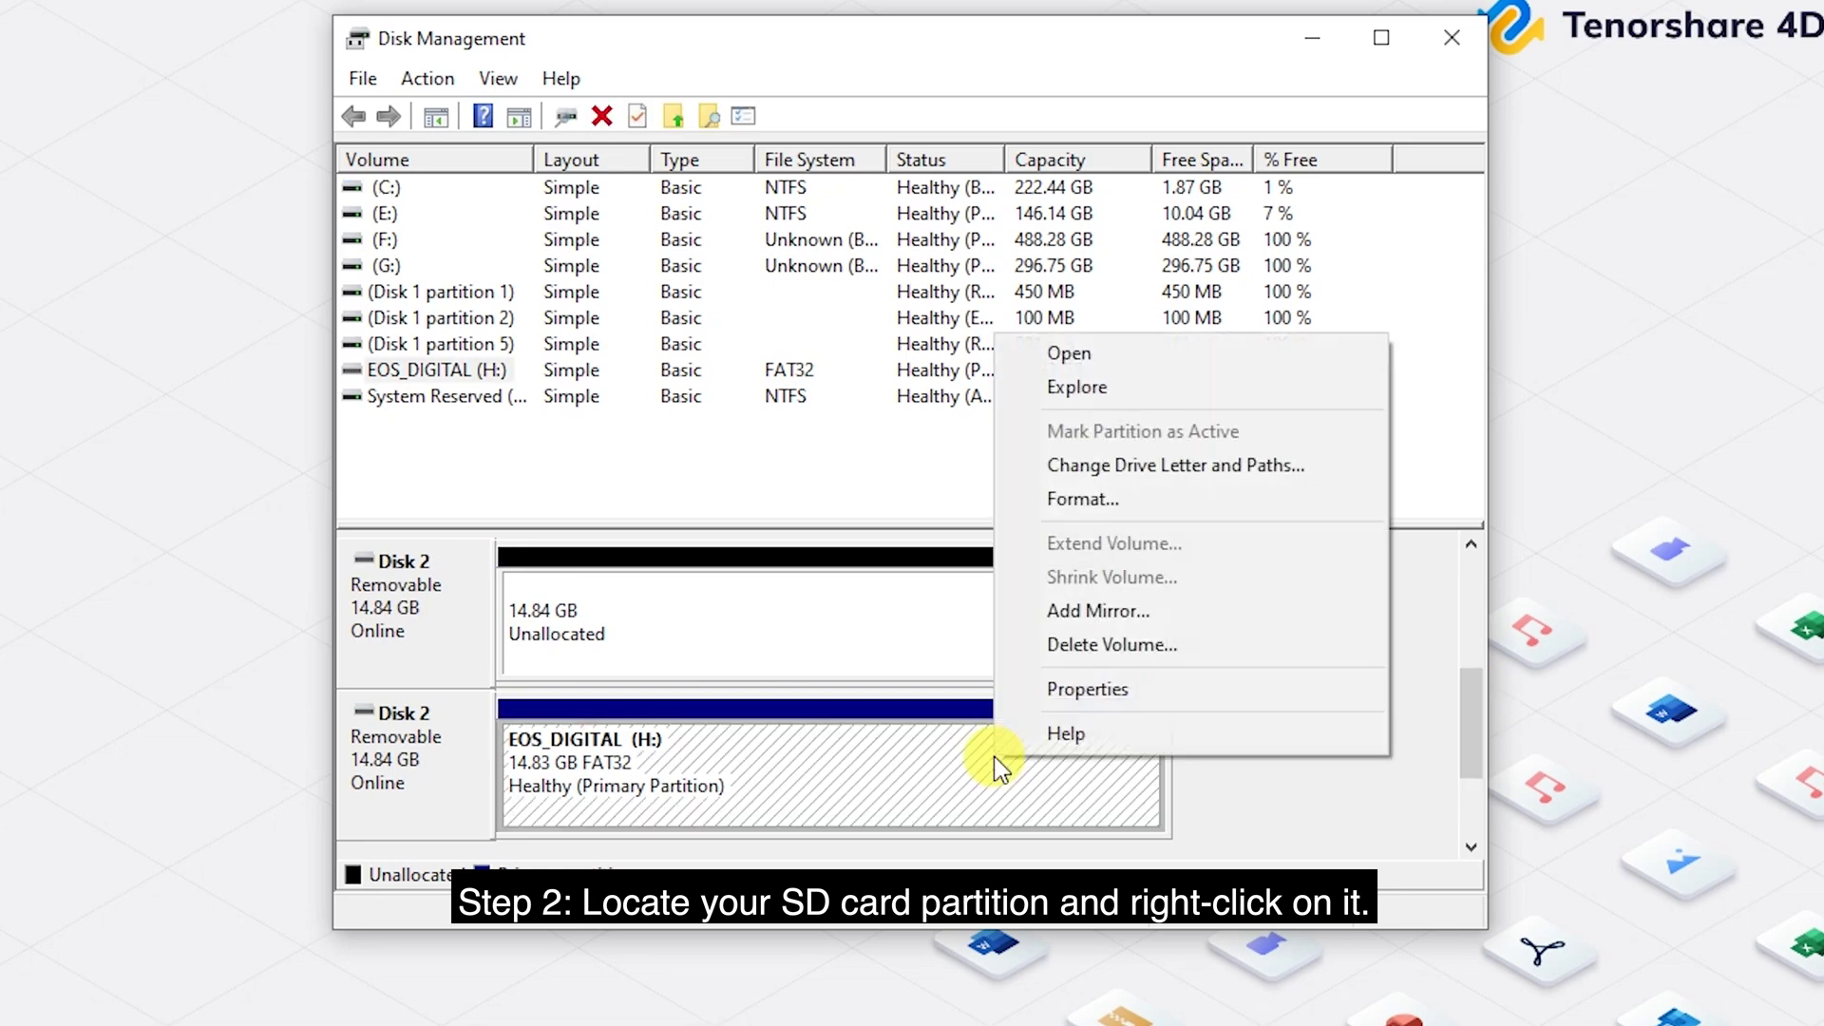
left_click(1082, 499)
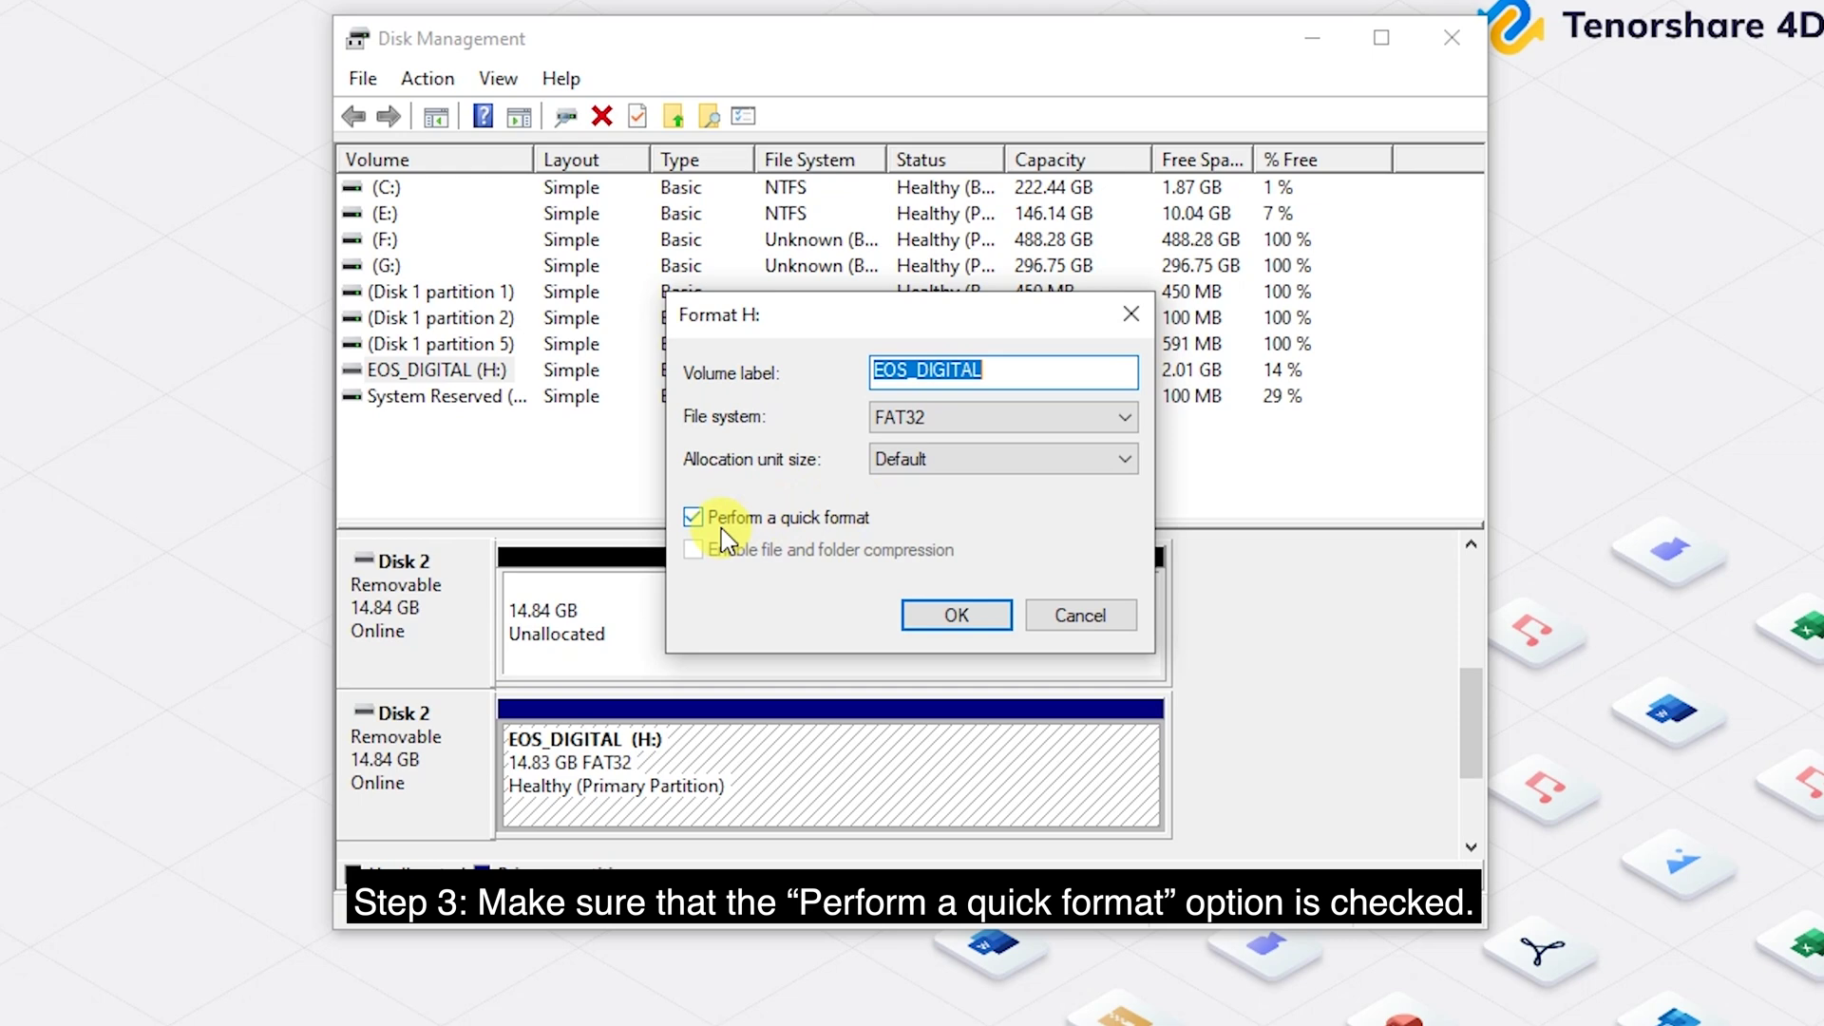
left_click(685, 525)
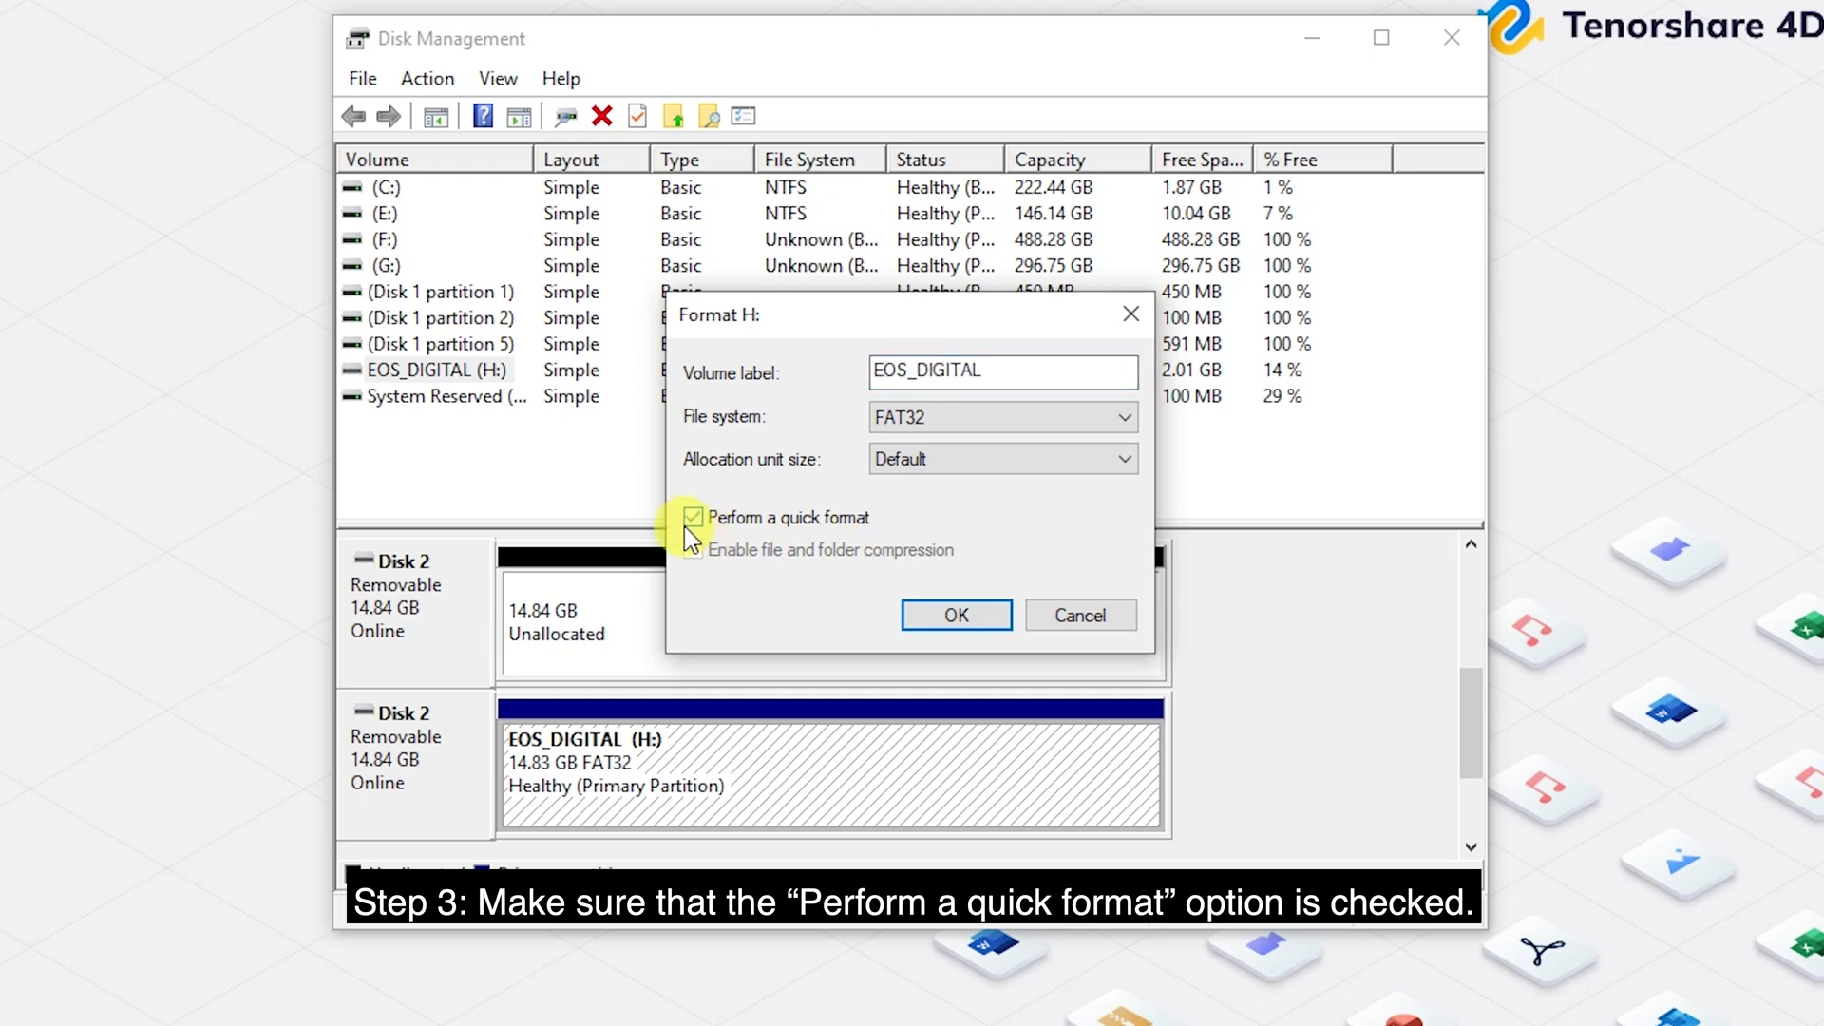
left_click(686, 526)
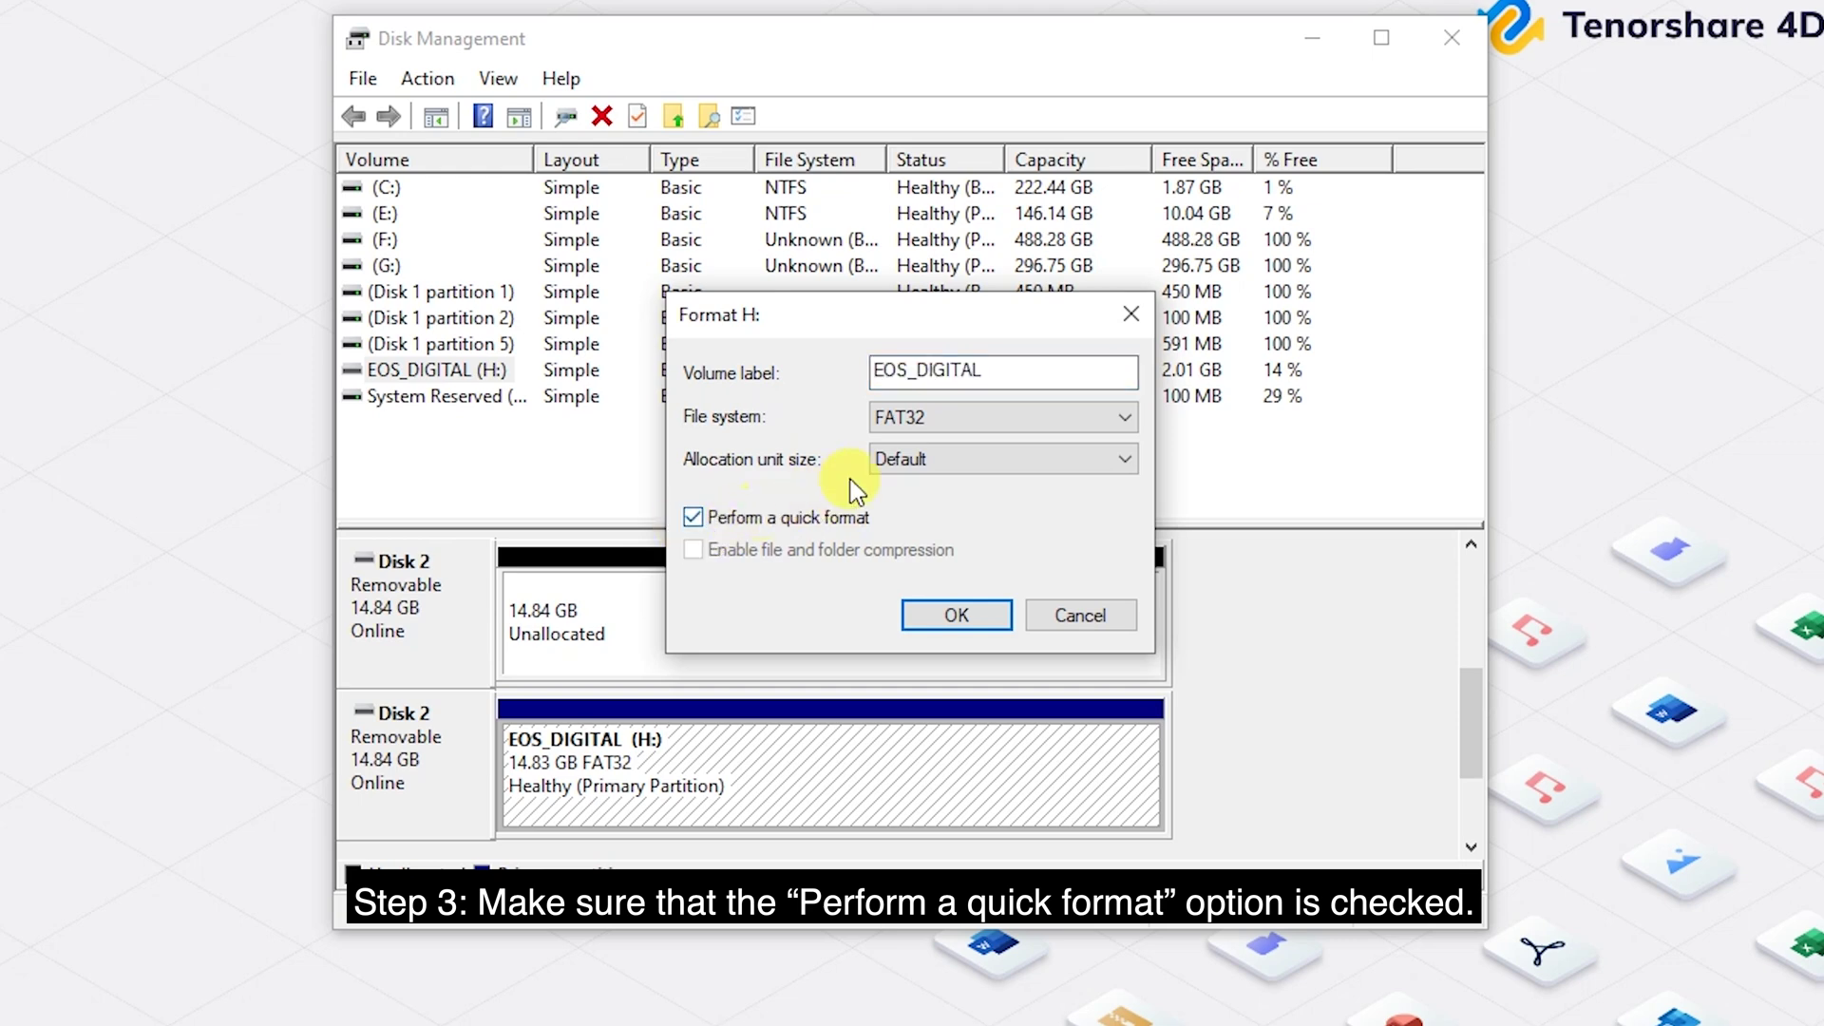
Format it as FAT32 with Default allocation size, accept the warning, and close Disk Management.
left_click(983, 416)
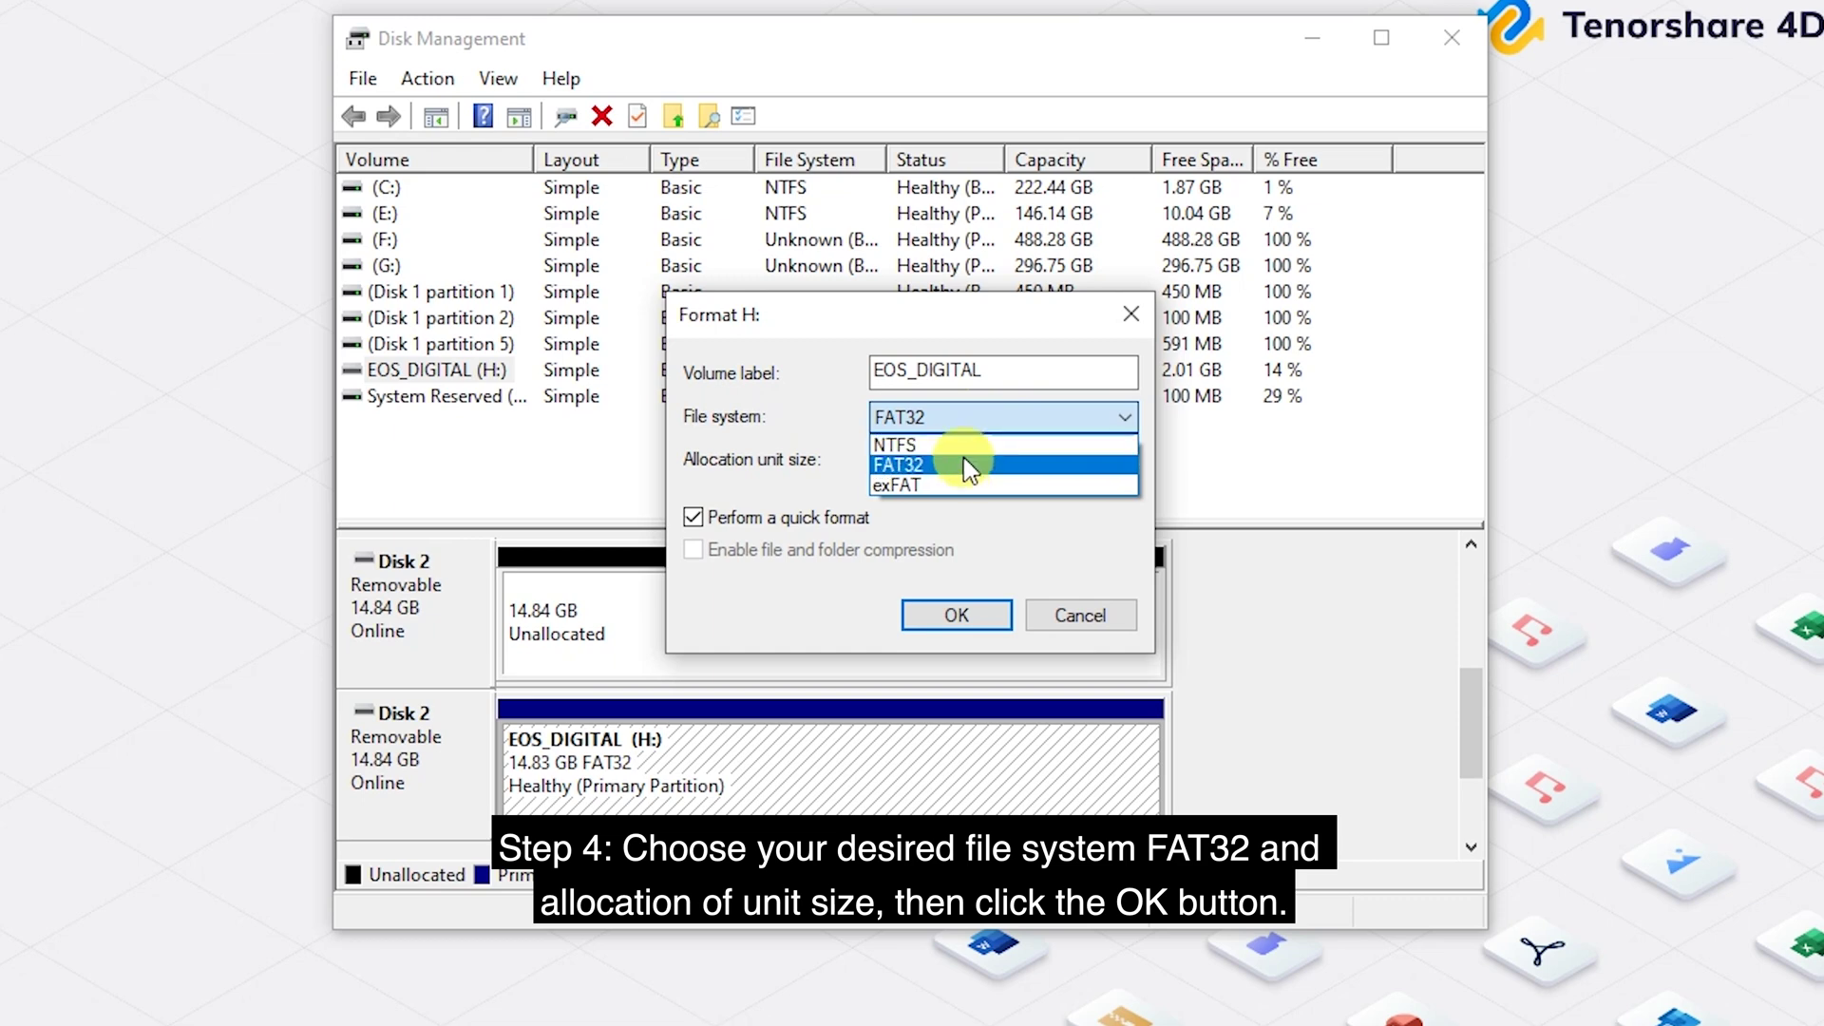
left_click(963, 462)
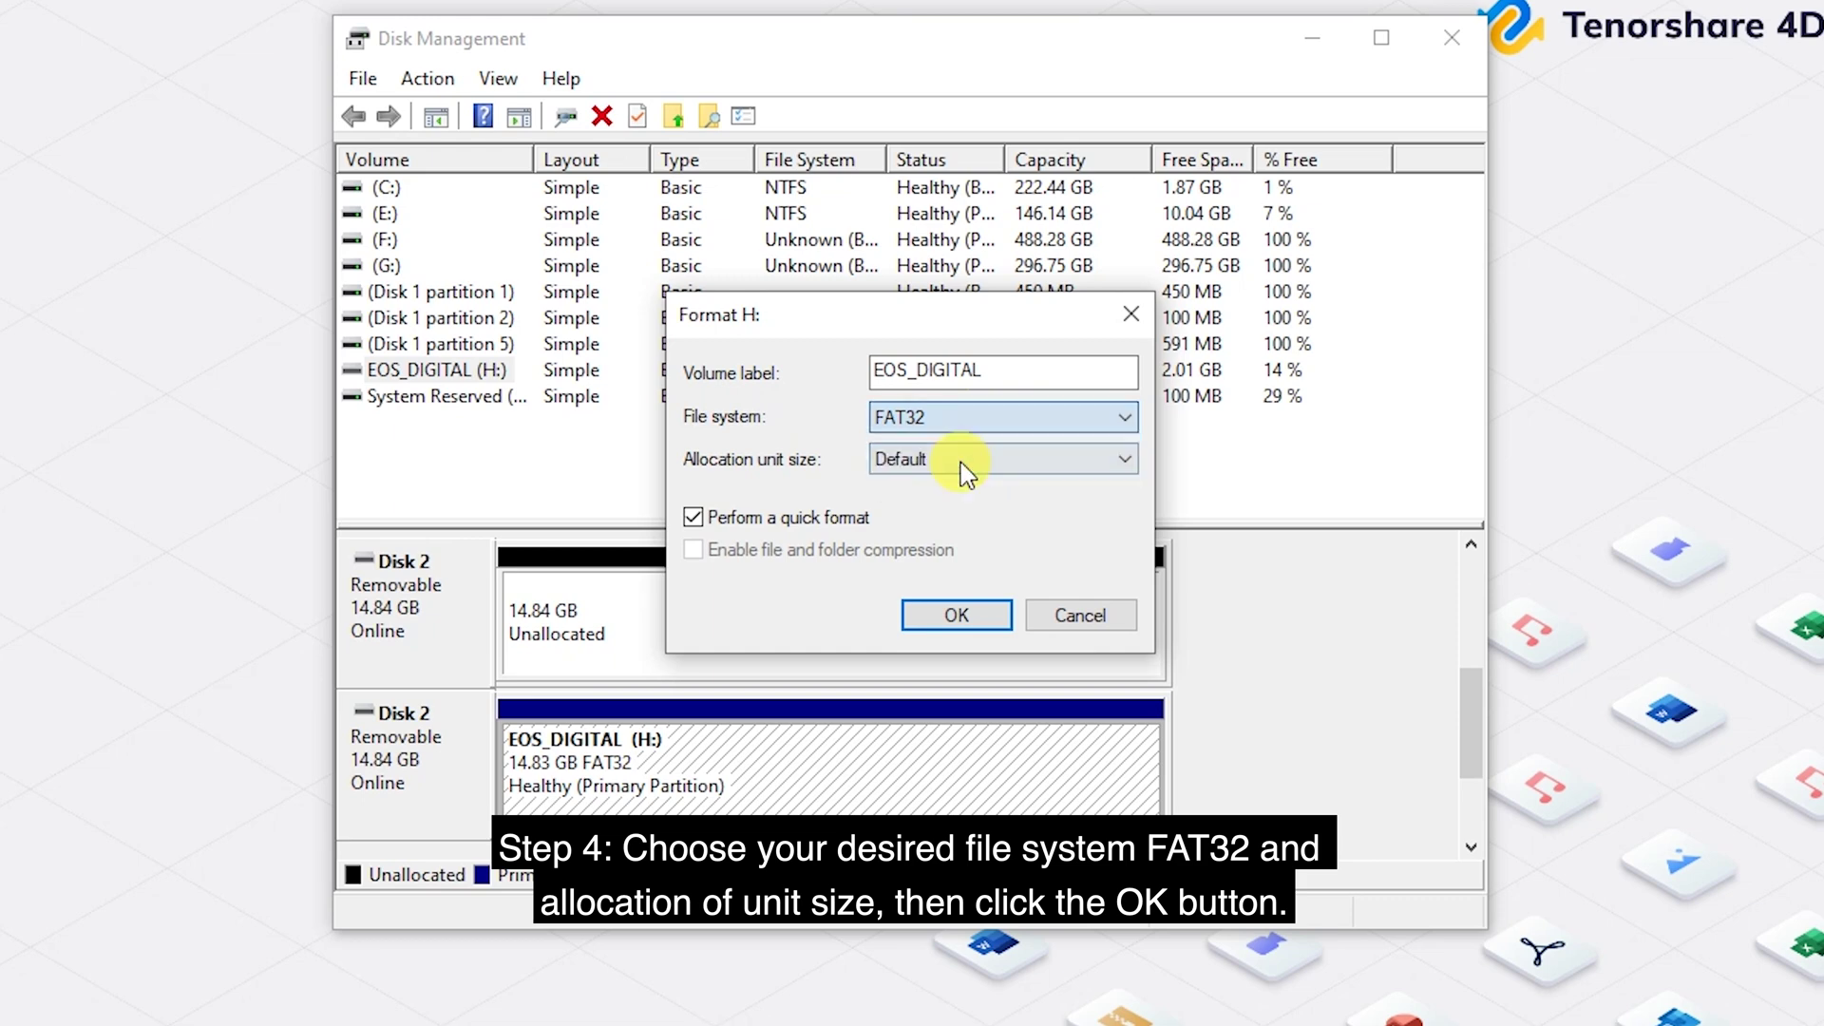
left_click(974, 460)
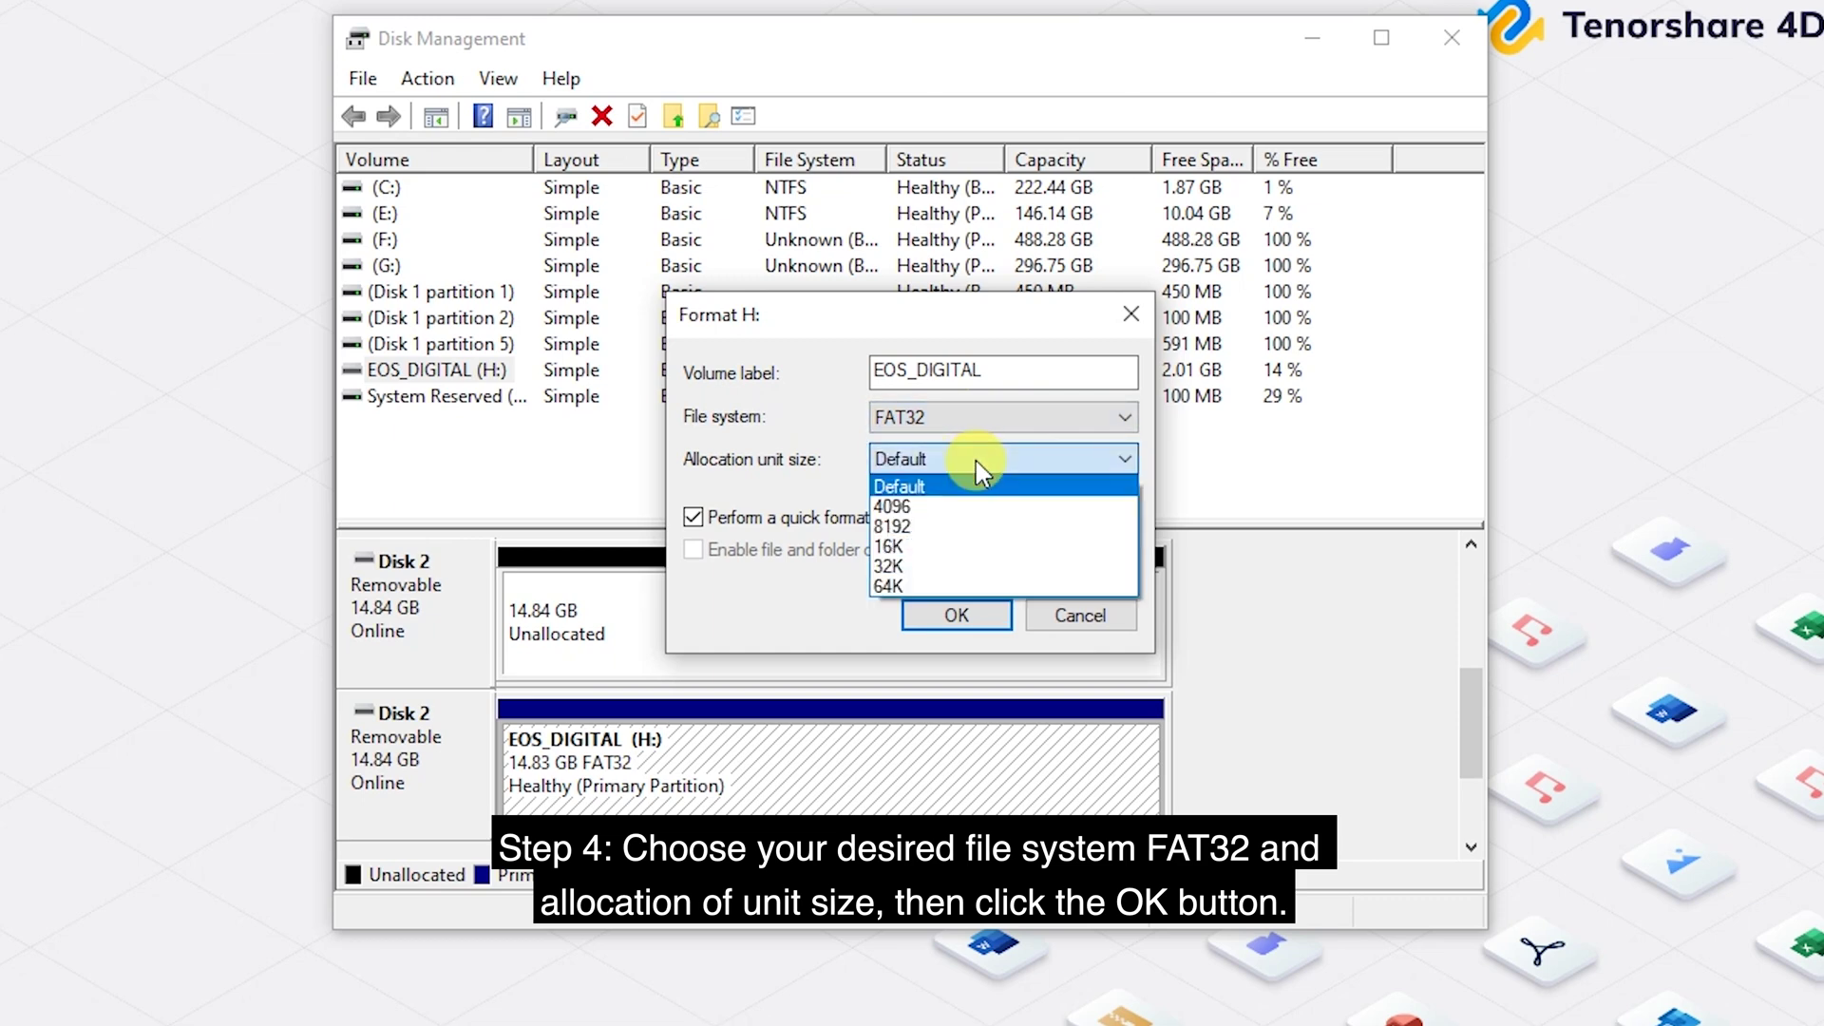
left_click(980, 466)
left_click(959, 608)
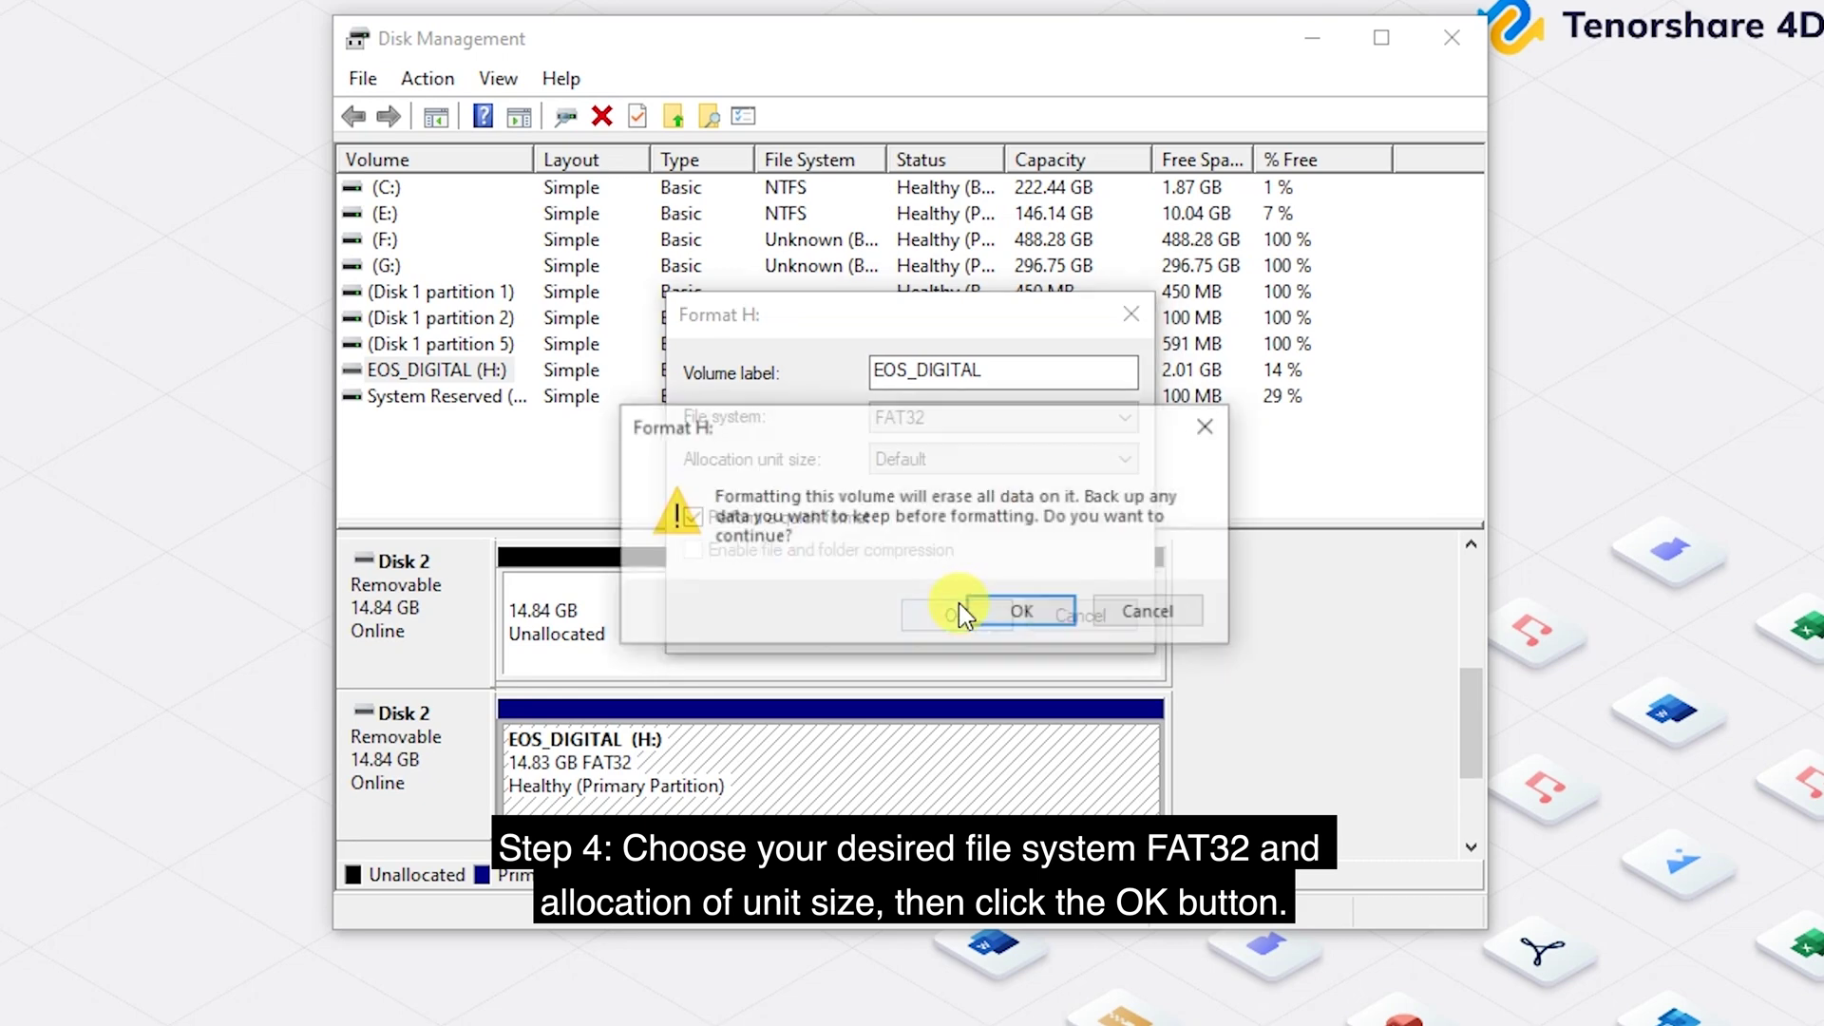
left_click(1024, 615)
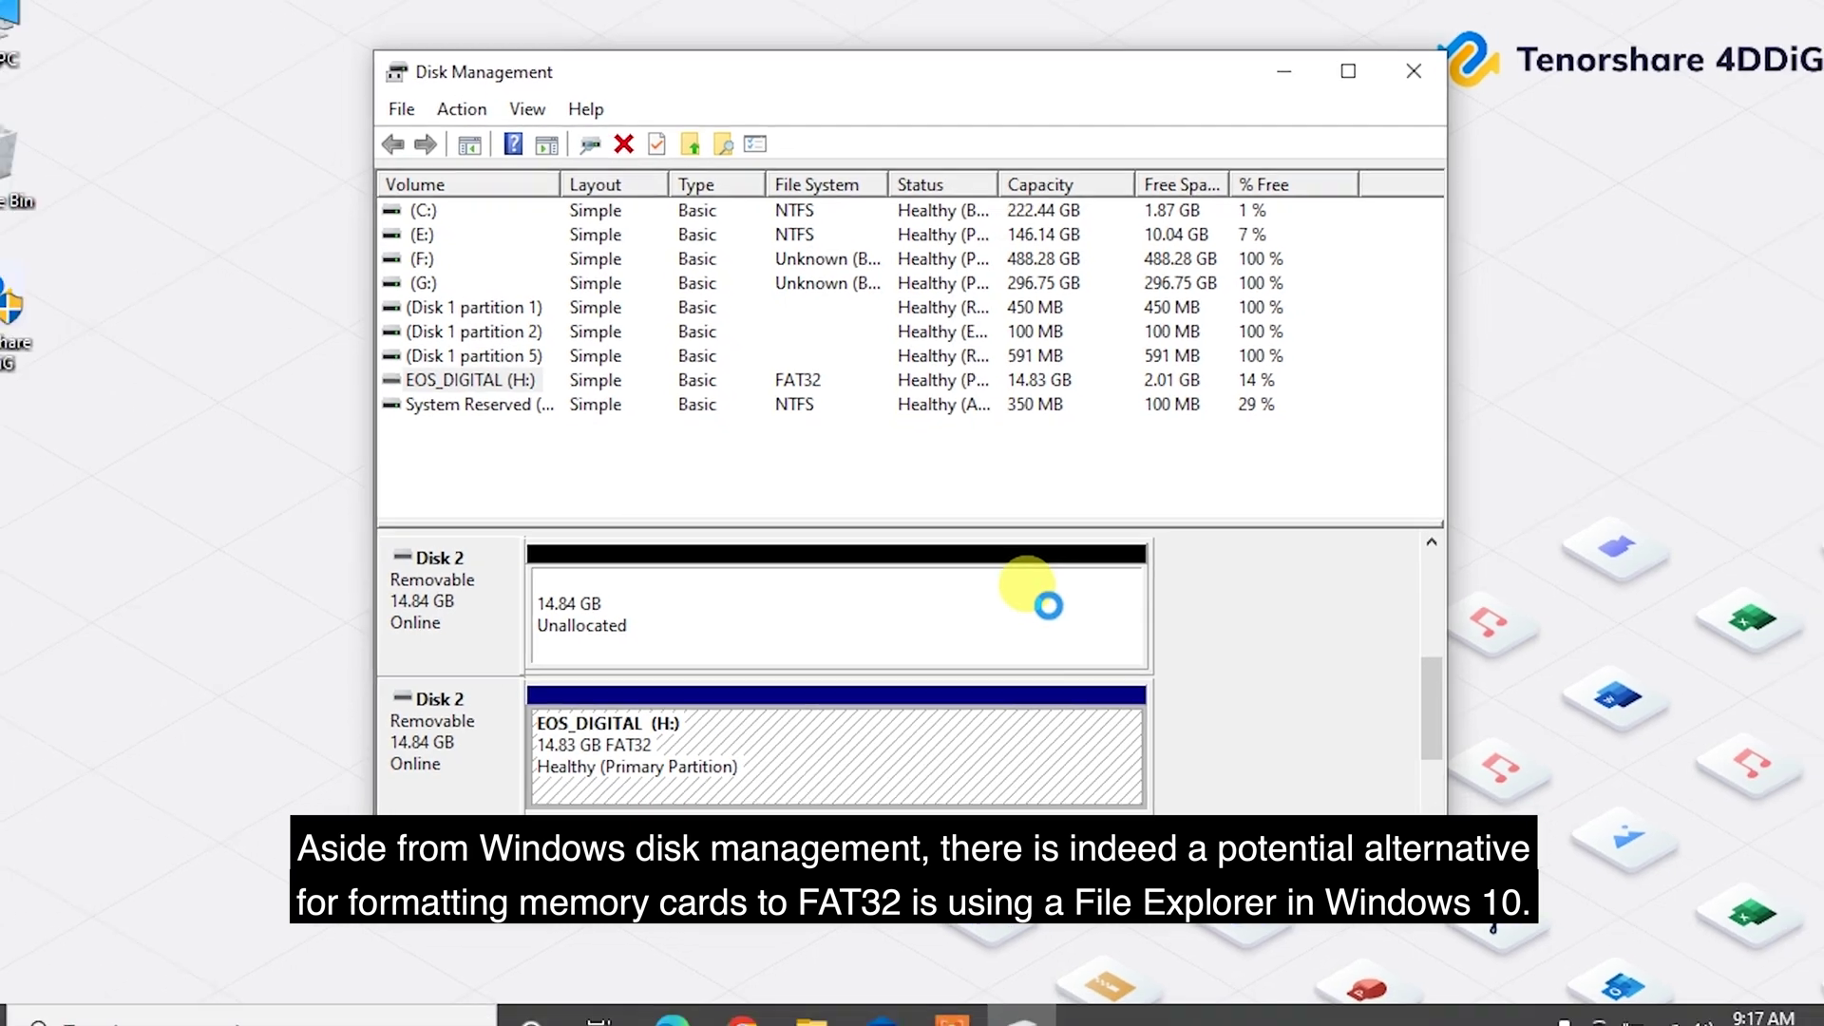
left_click(1376, 89)
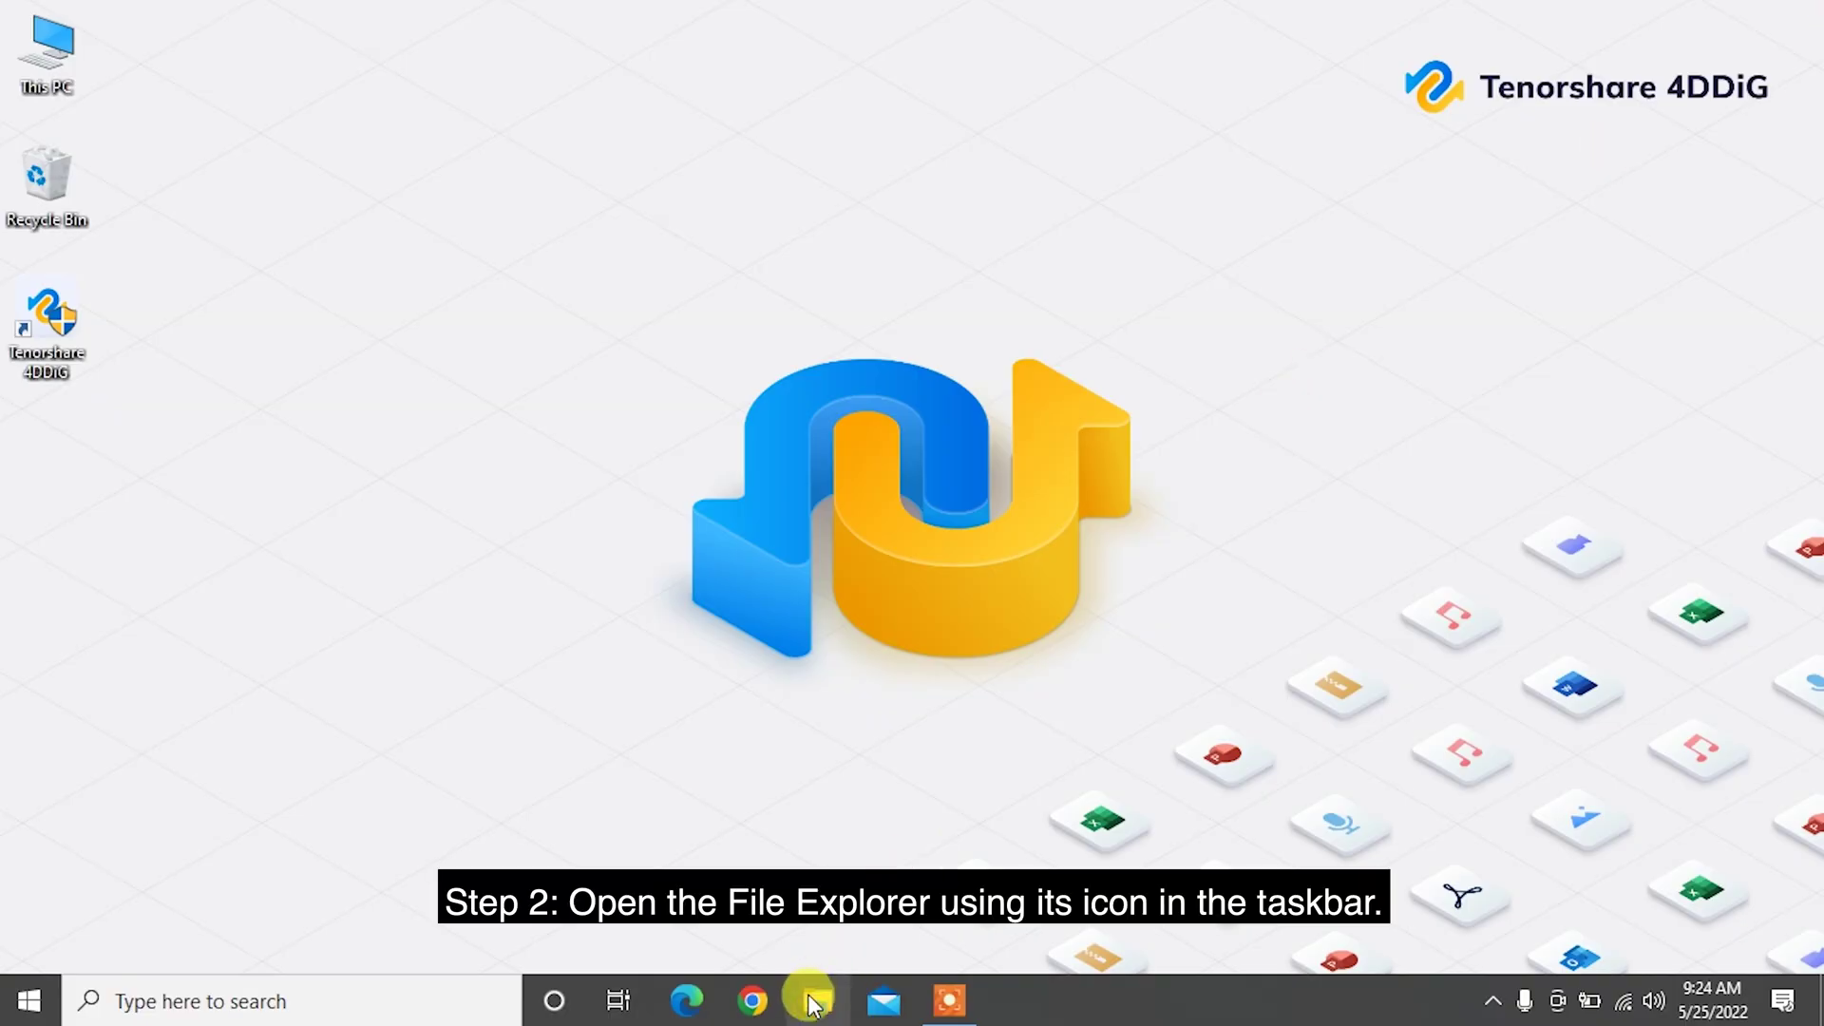
Open the Format dialog for EOS_DIGITAL (H:) from This PC in File Explorer.
left_click(812, 1005)
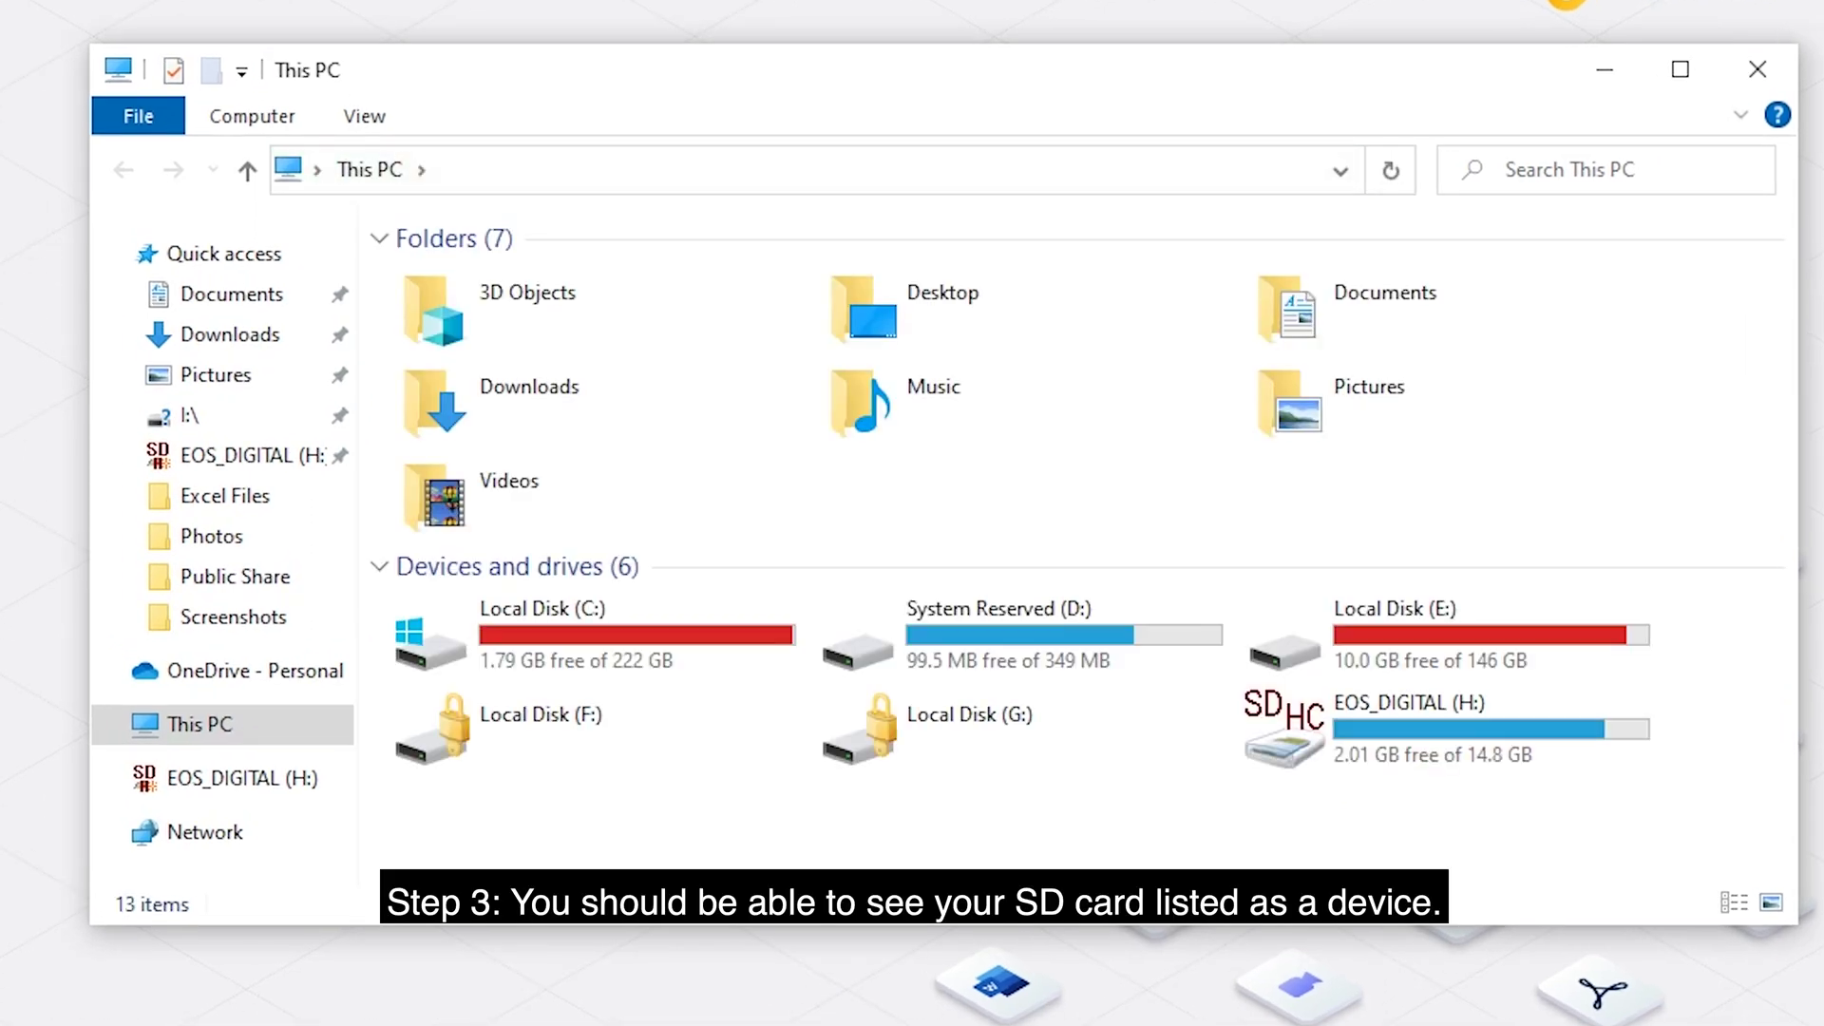
left_click(1358, 750)
right_click(1360, 750)
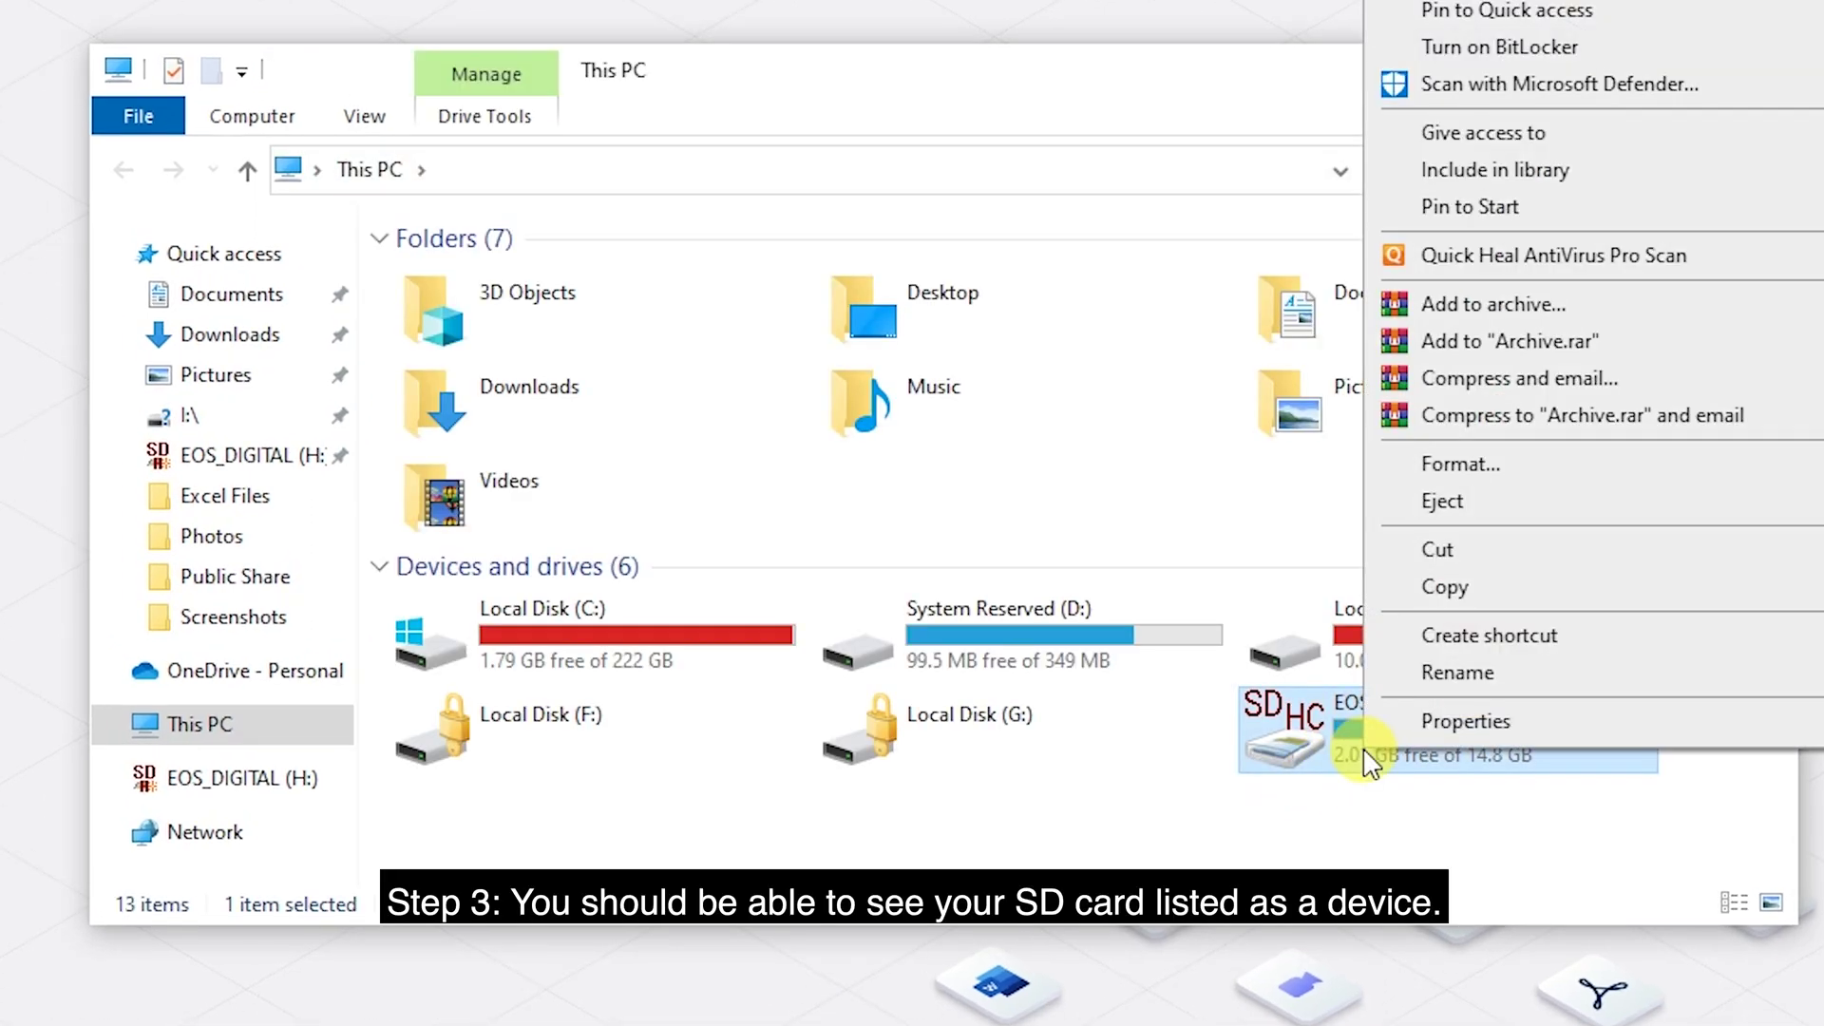
left_click(1458, 464)
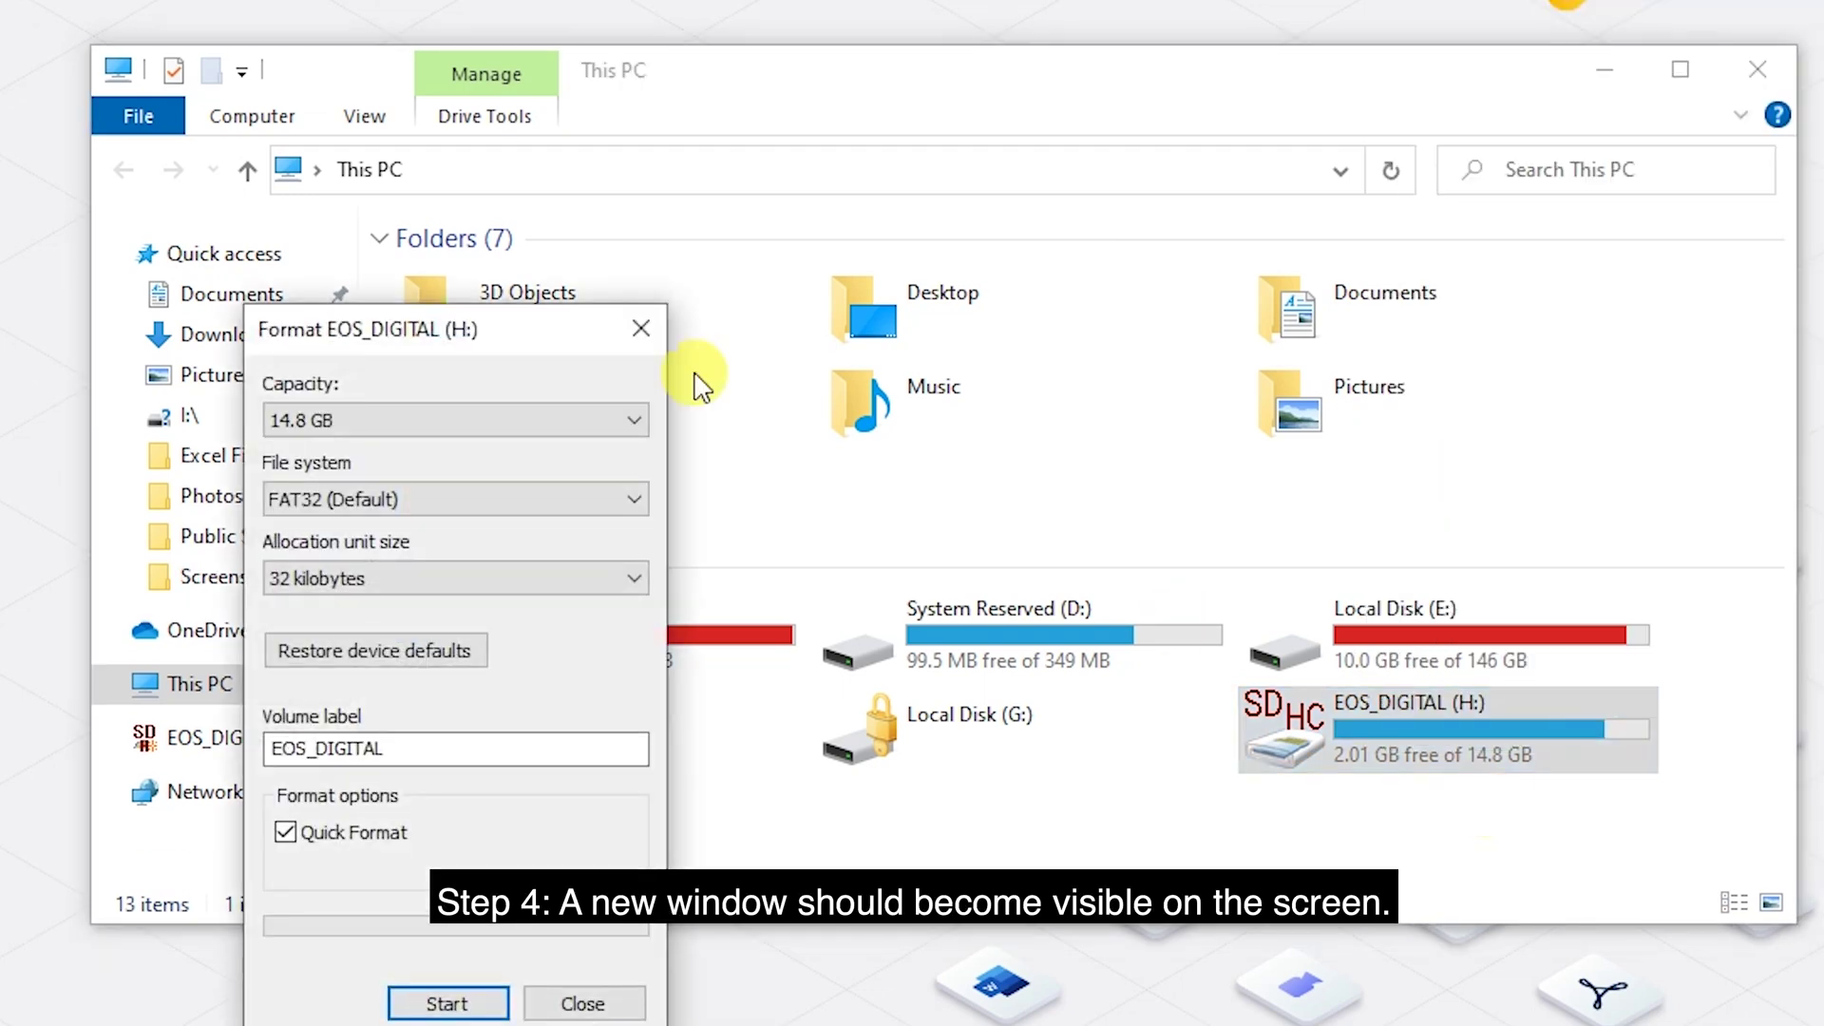
left_click_drag(532, 329, 1099, 155)
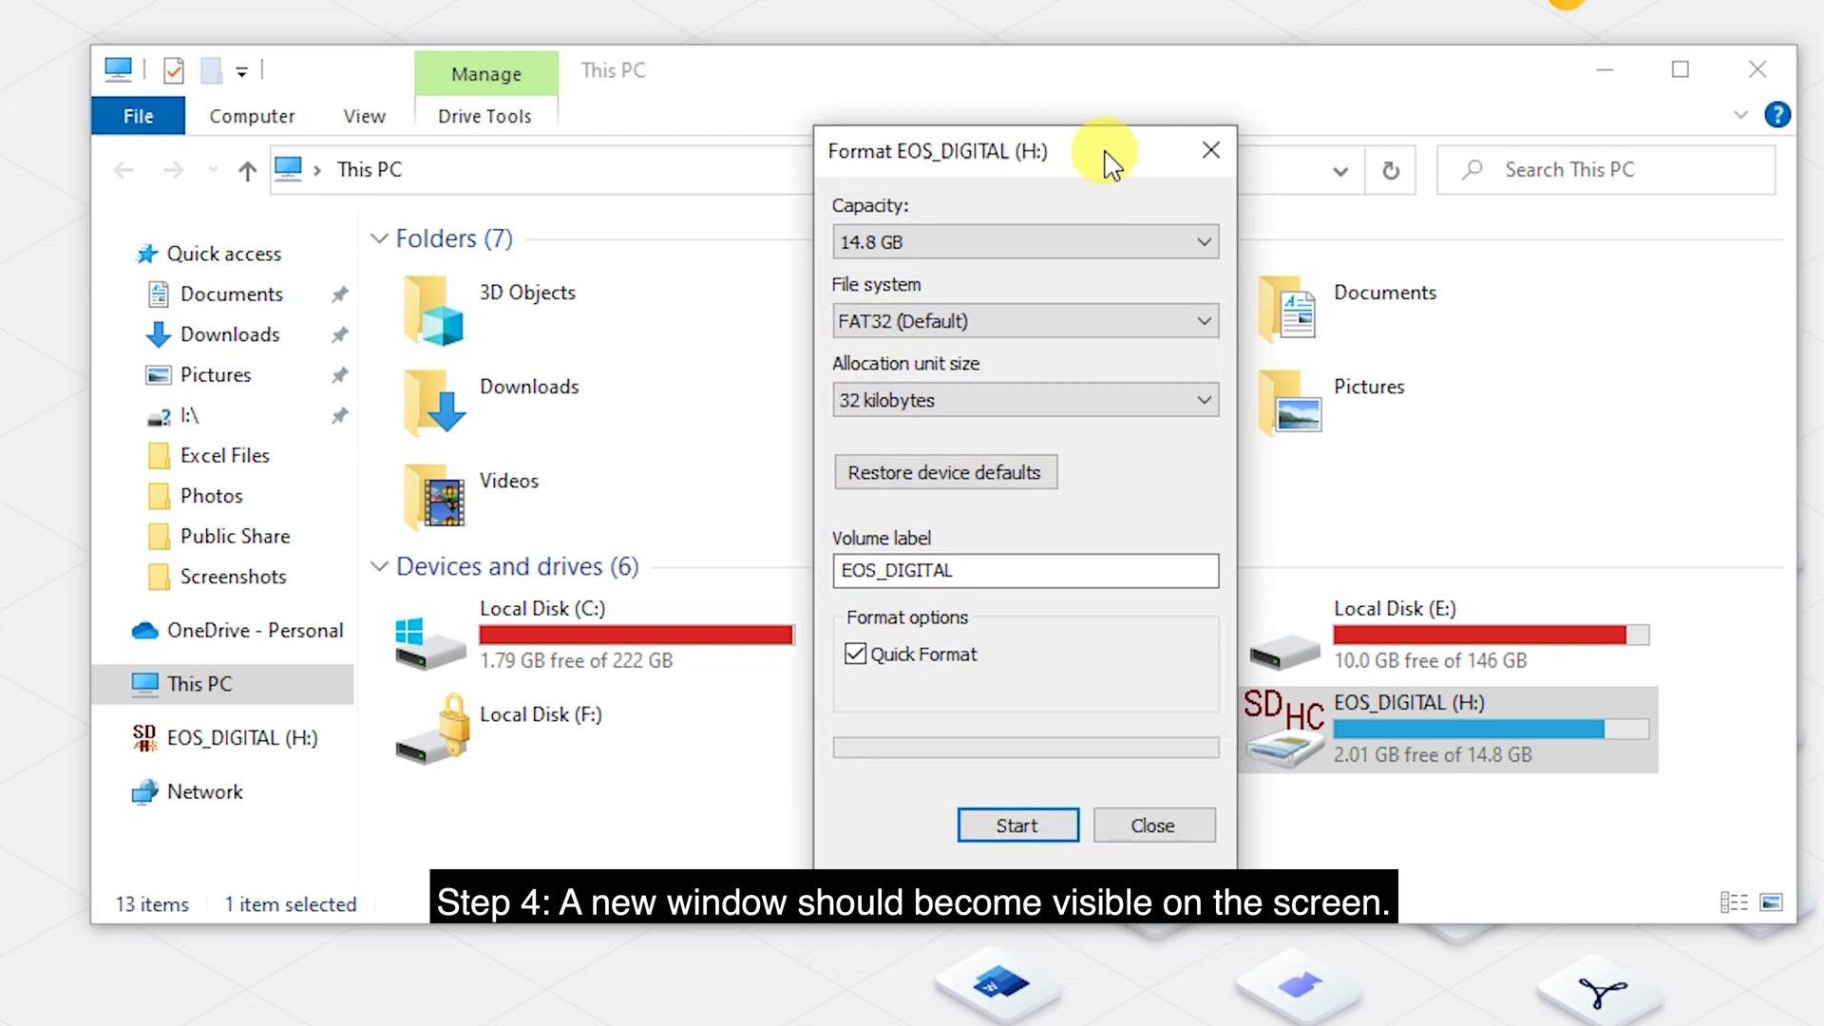
Quick-format the card as FAT32, confirm the erase, and close all windows.
left_click(977, 321)
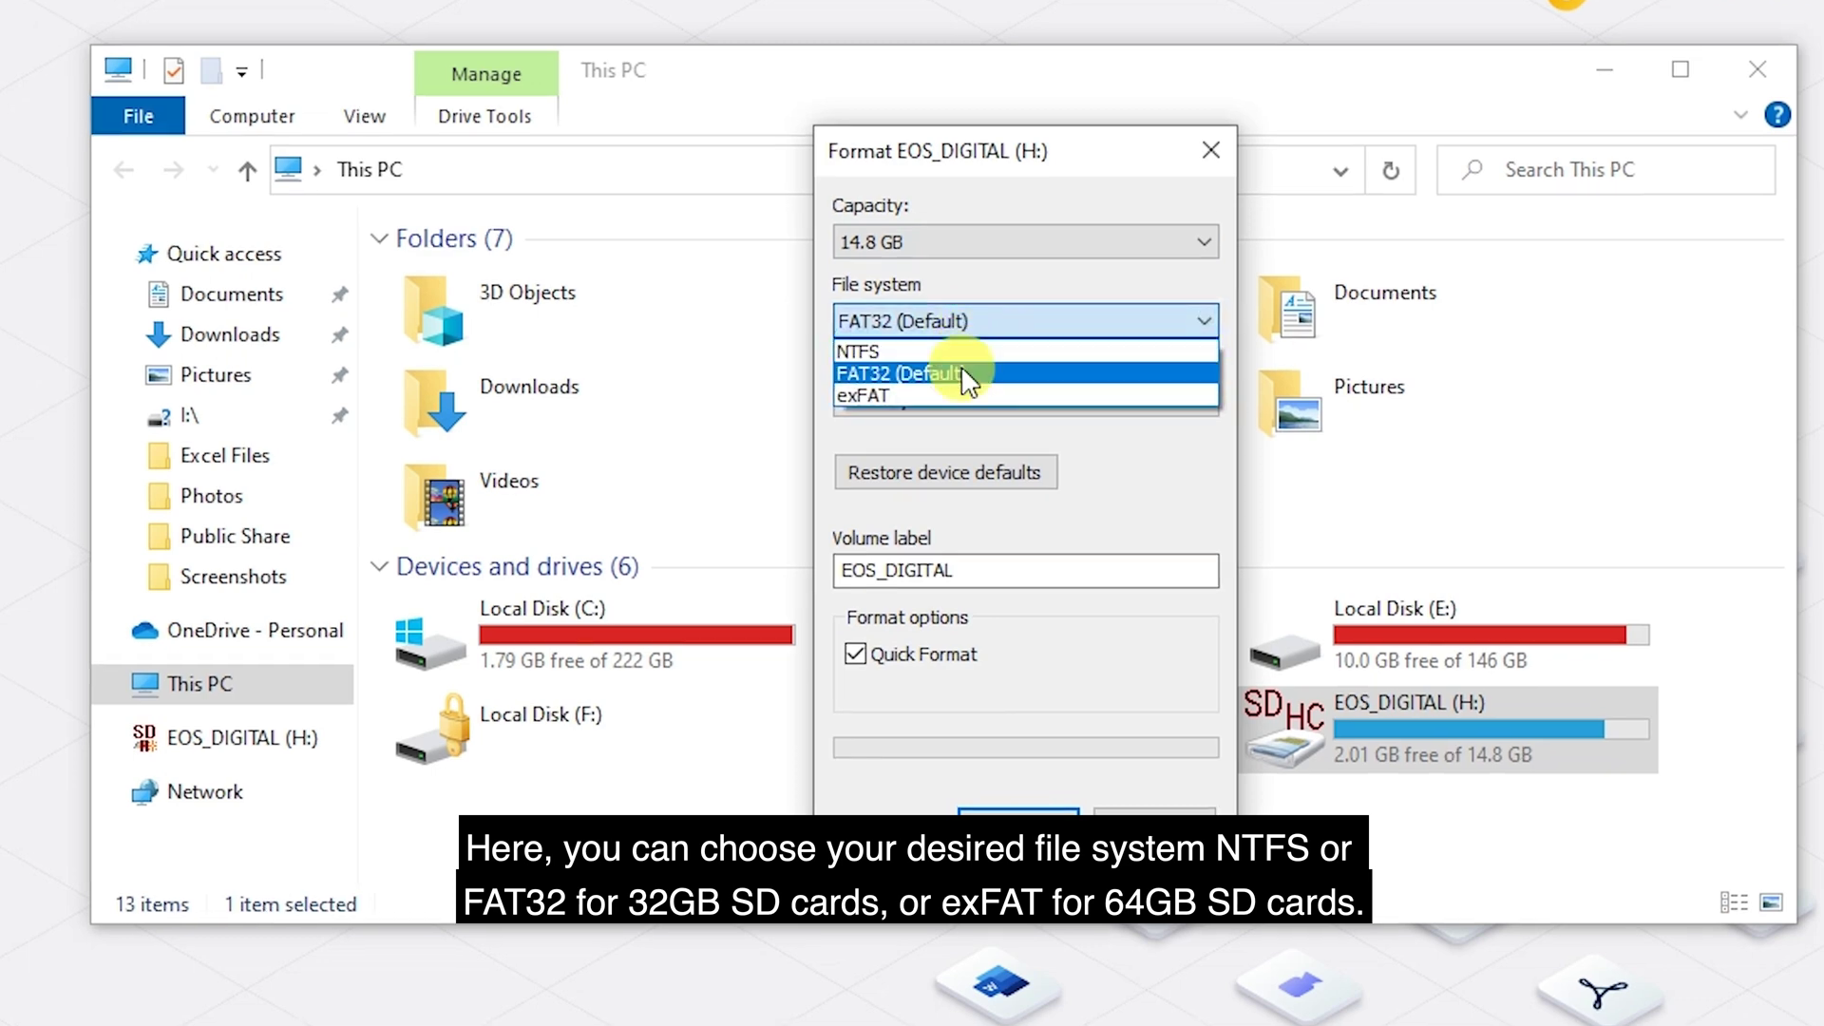
left_click(978, 375)
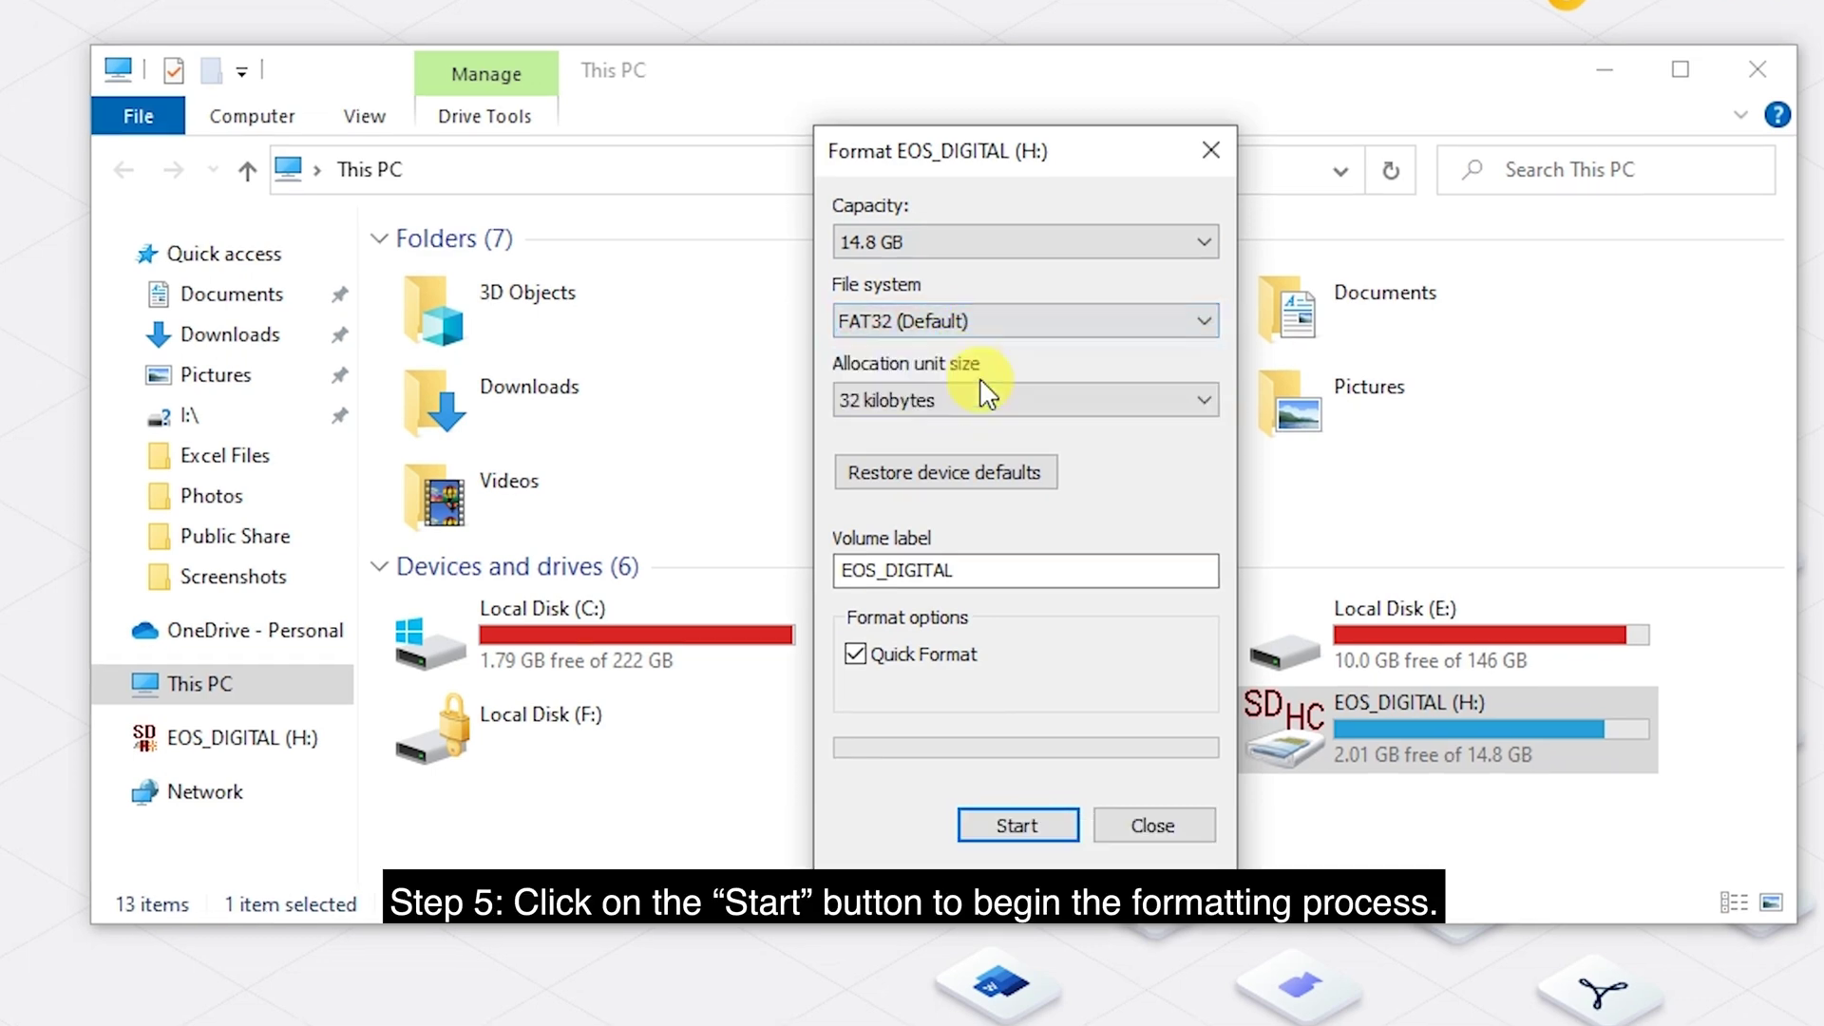
left_click(999, 810)
left_click(988, 496)
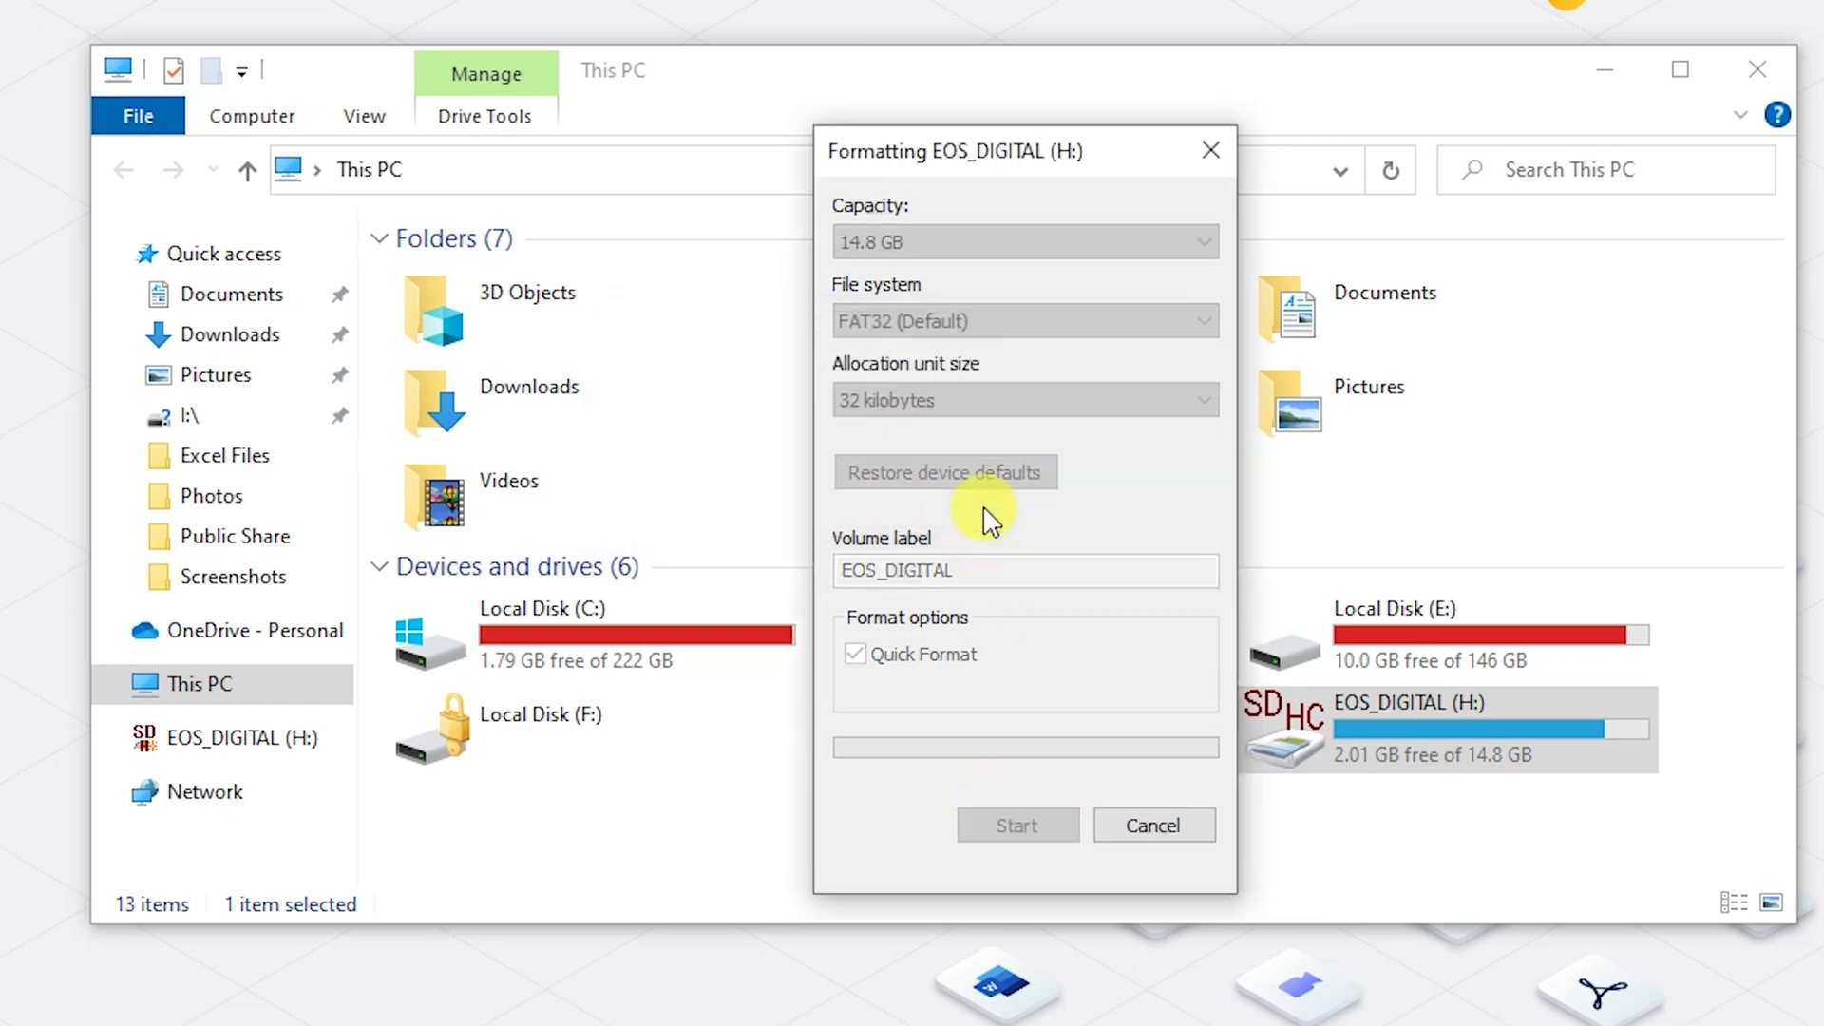
left_click(1092, 489)
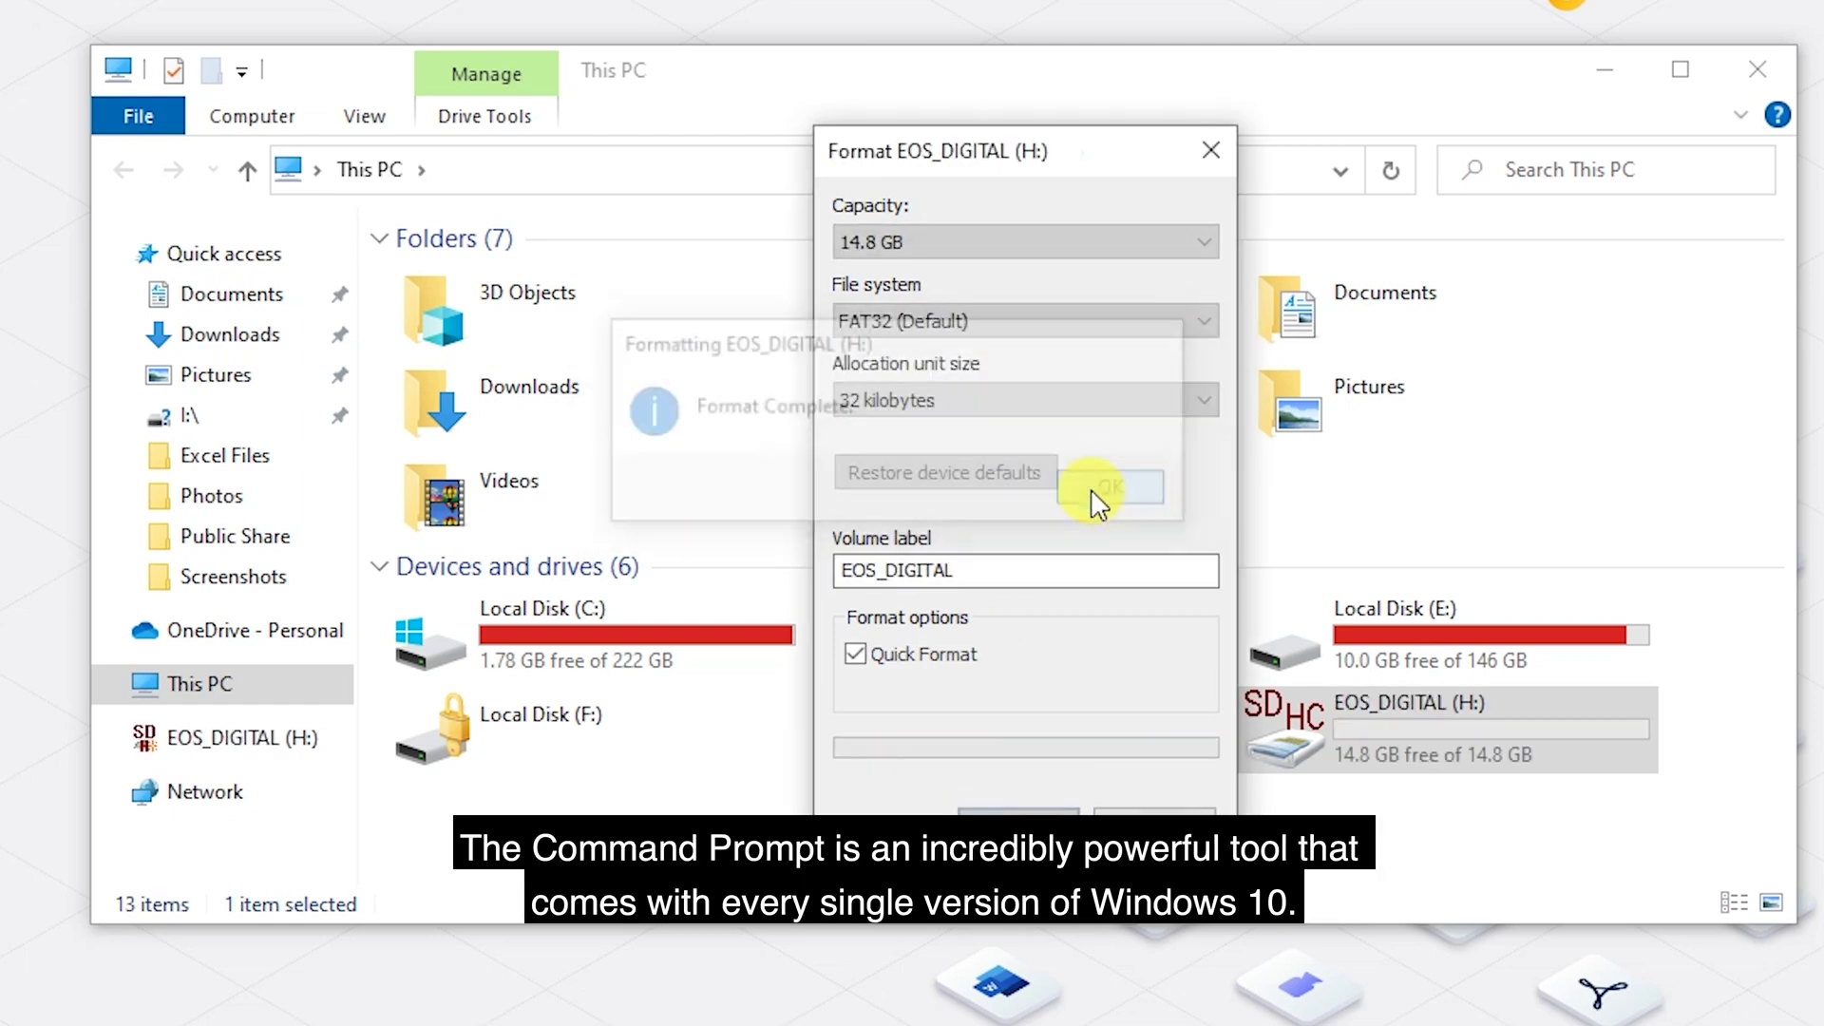
left_click(1136, 793)
left_click(1757, 69)
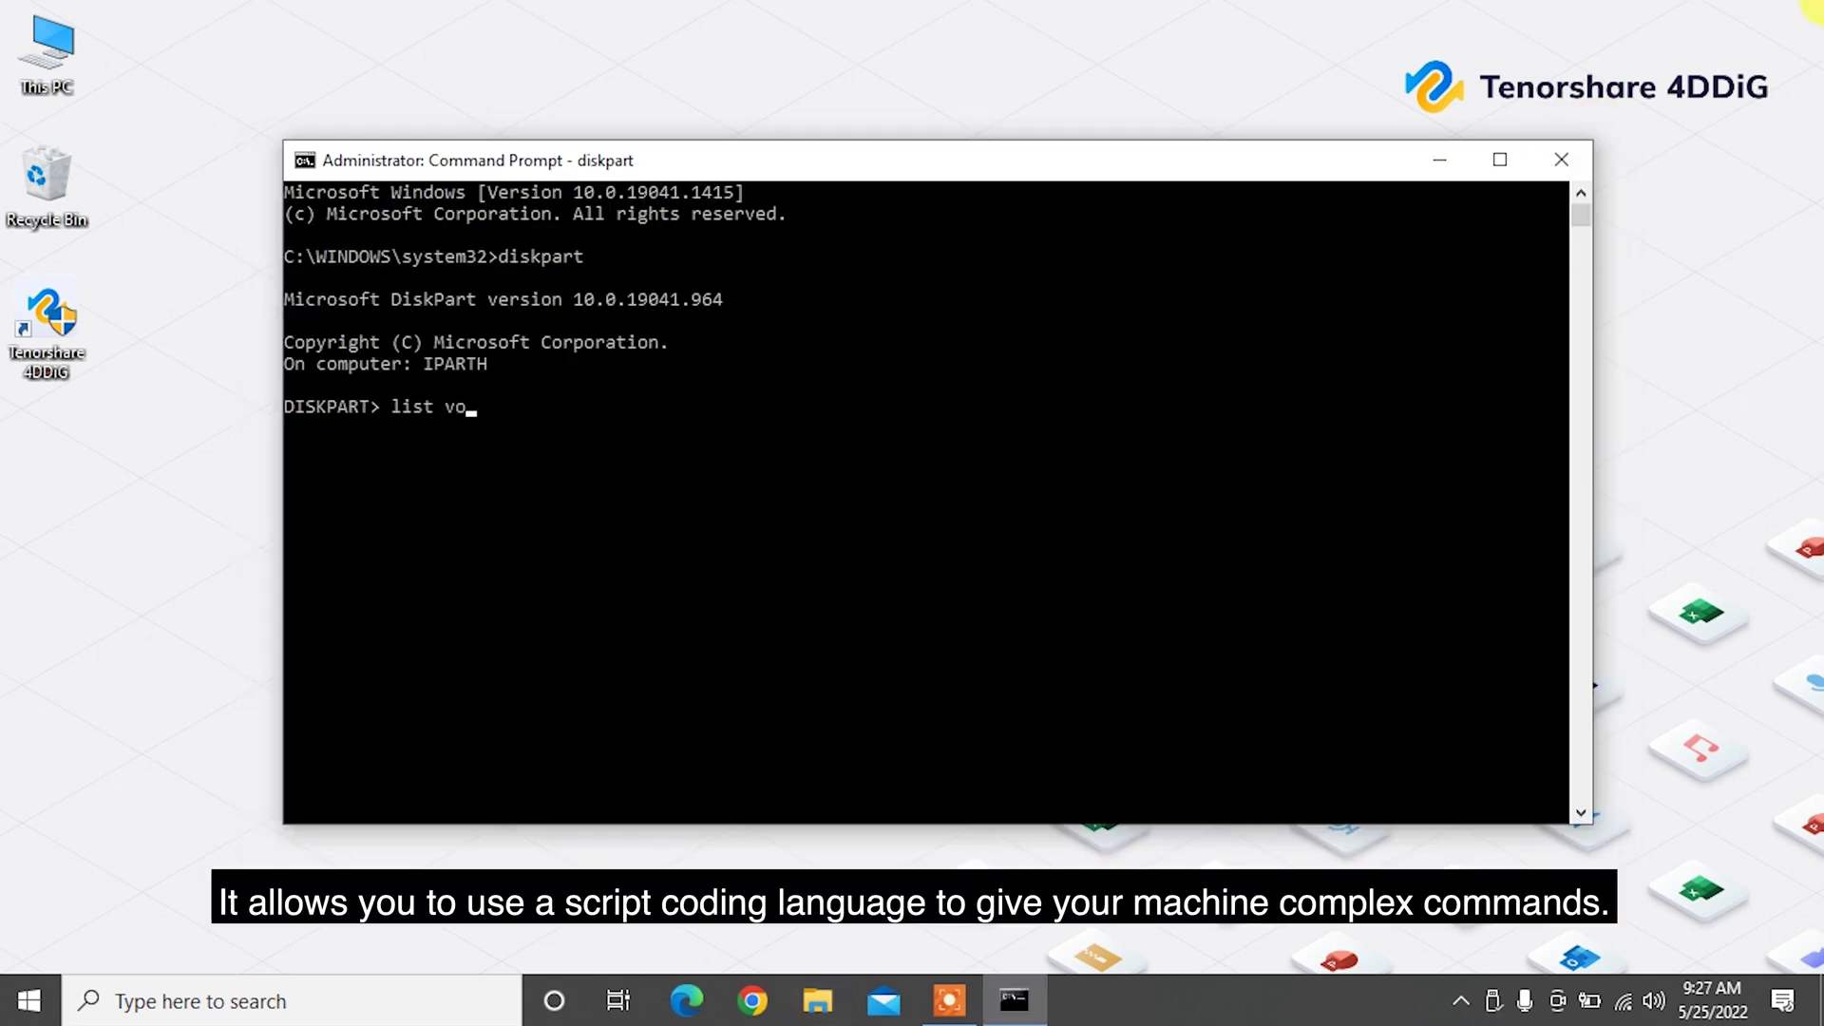
key("Return")
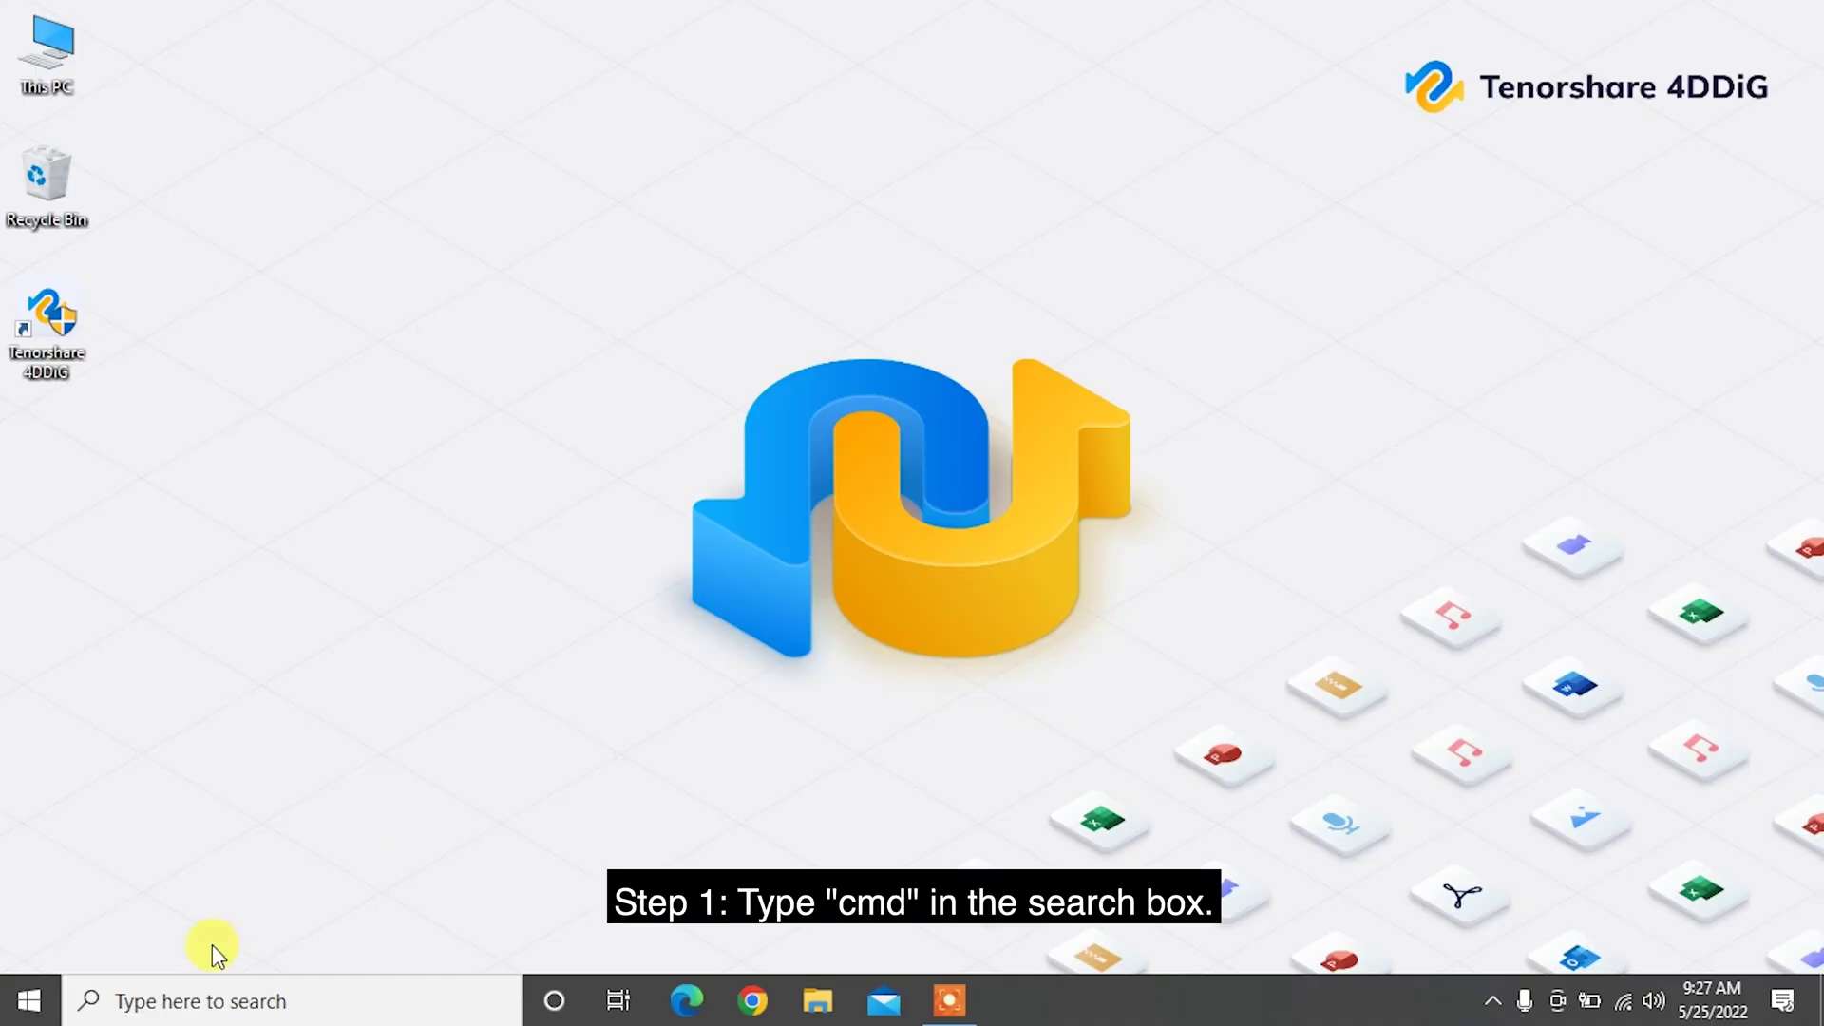
Launch Command Prompt as administrator and start diskpart.
left_click(201, 999)
type("cmd")
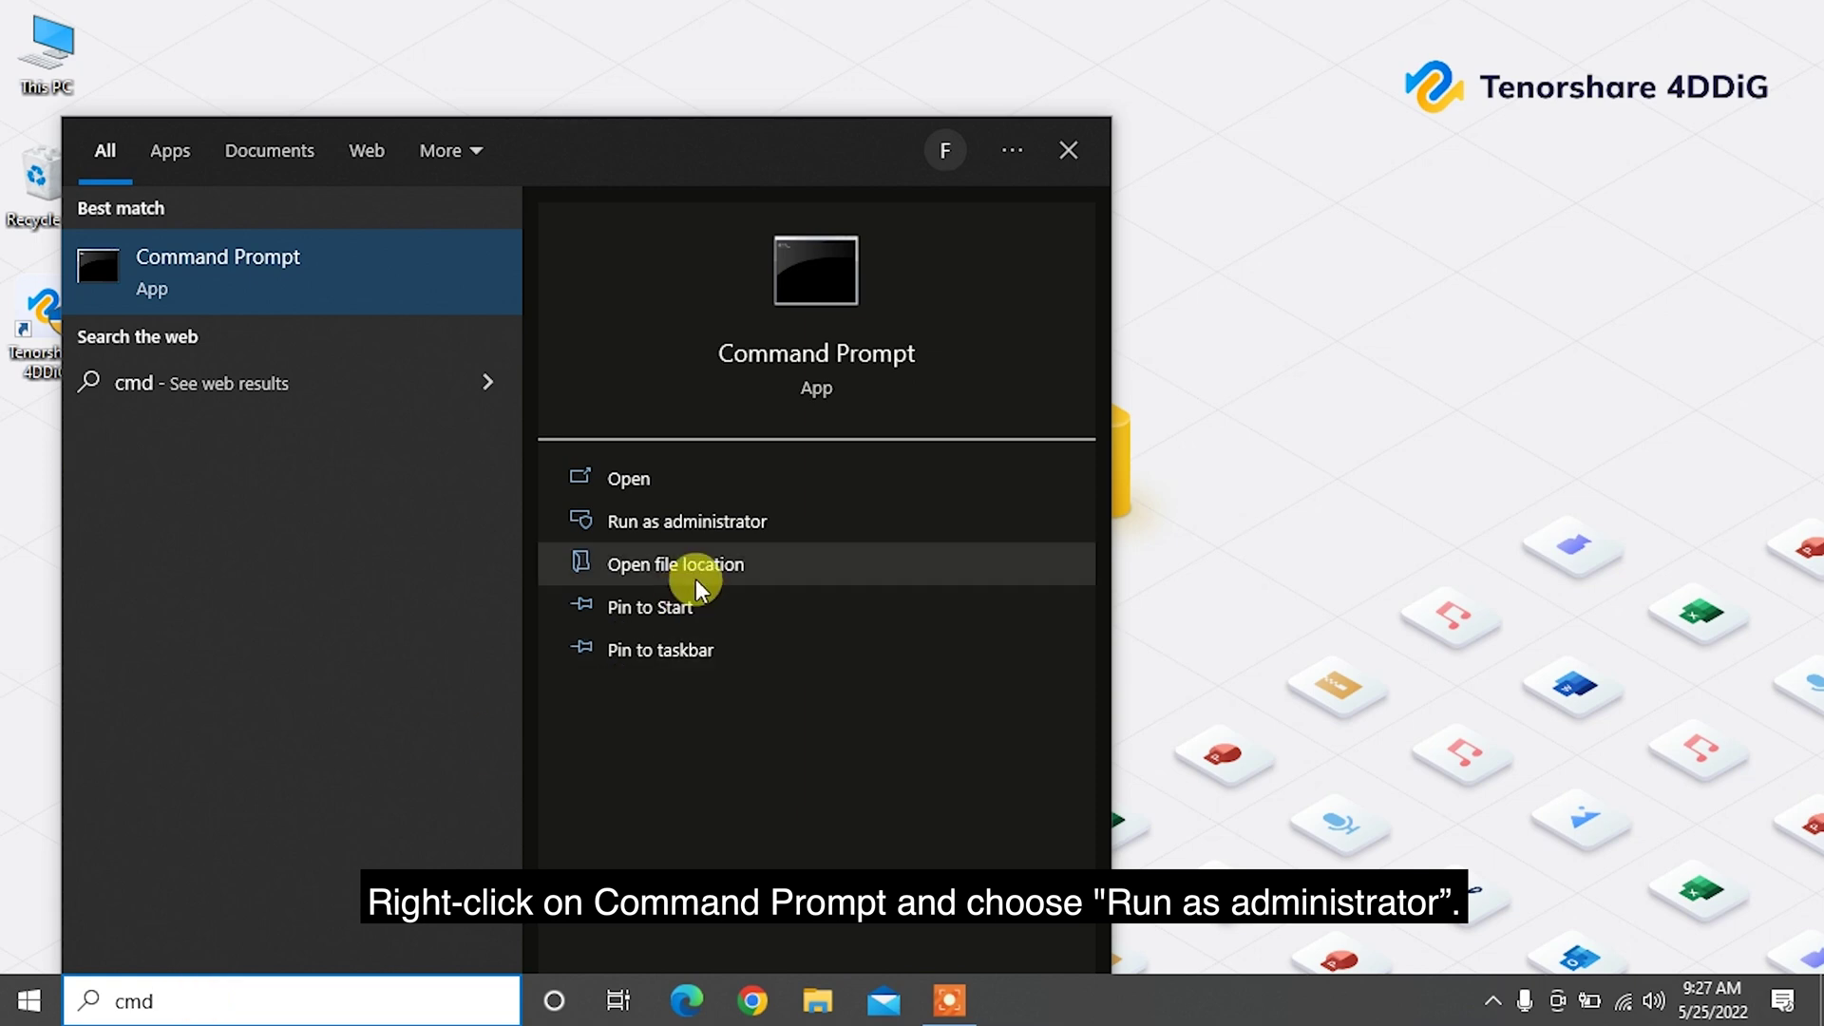
left_click(693, 533)
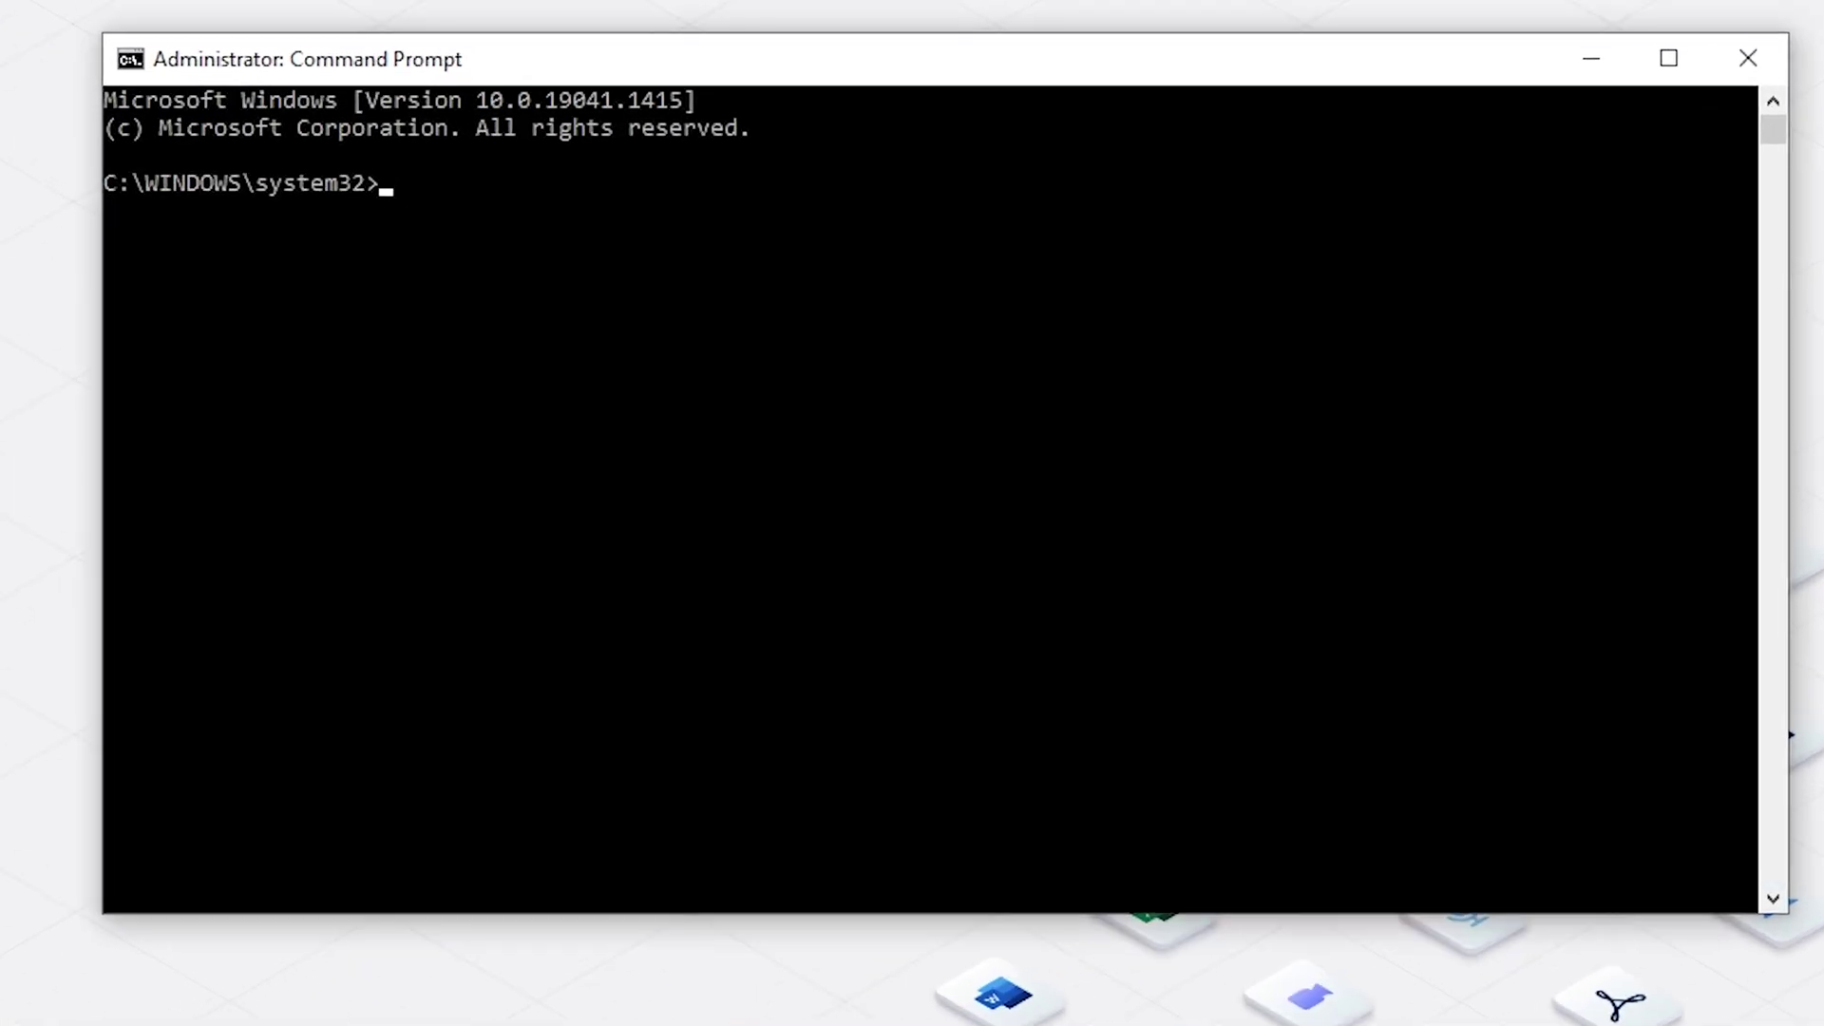
type("diskpart")
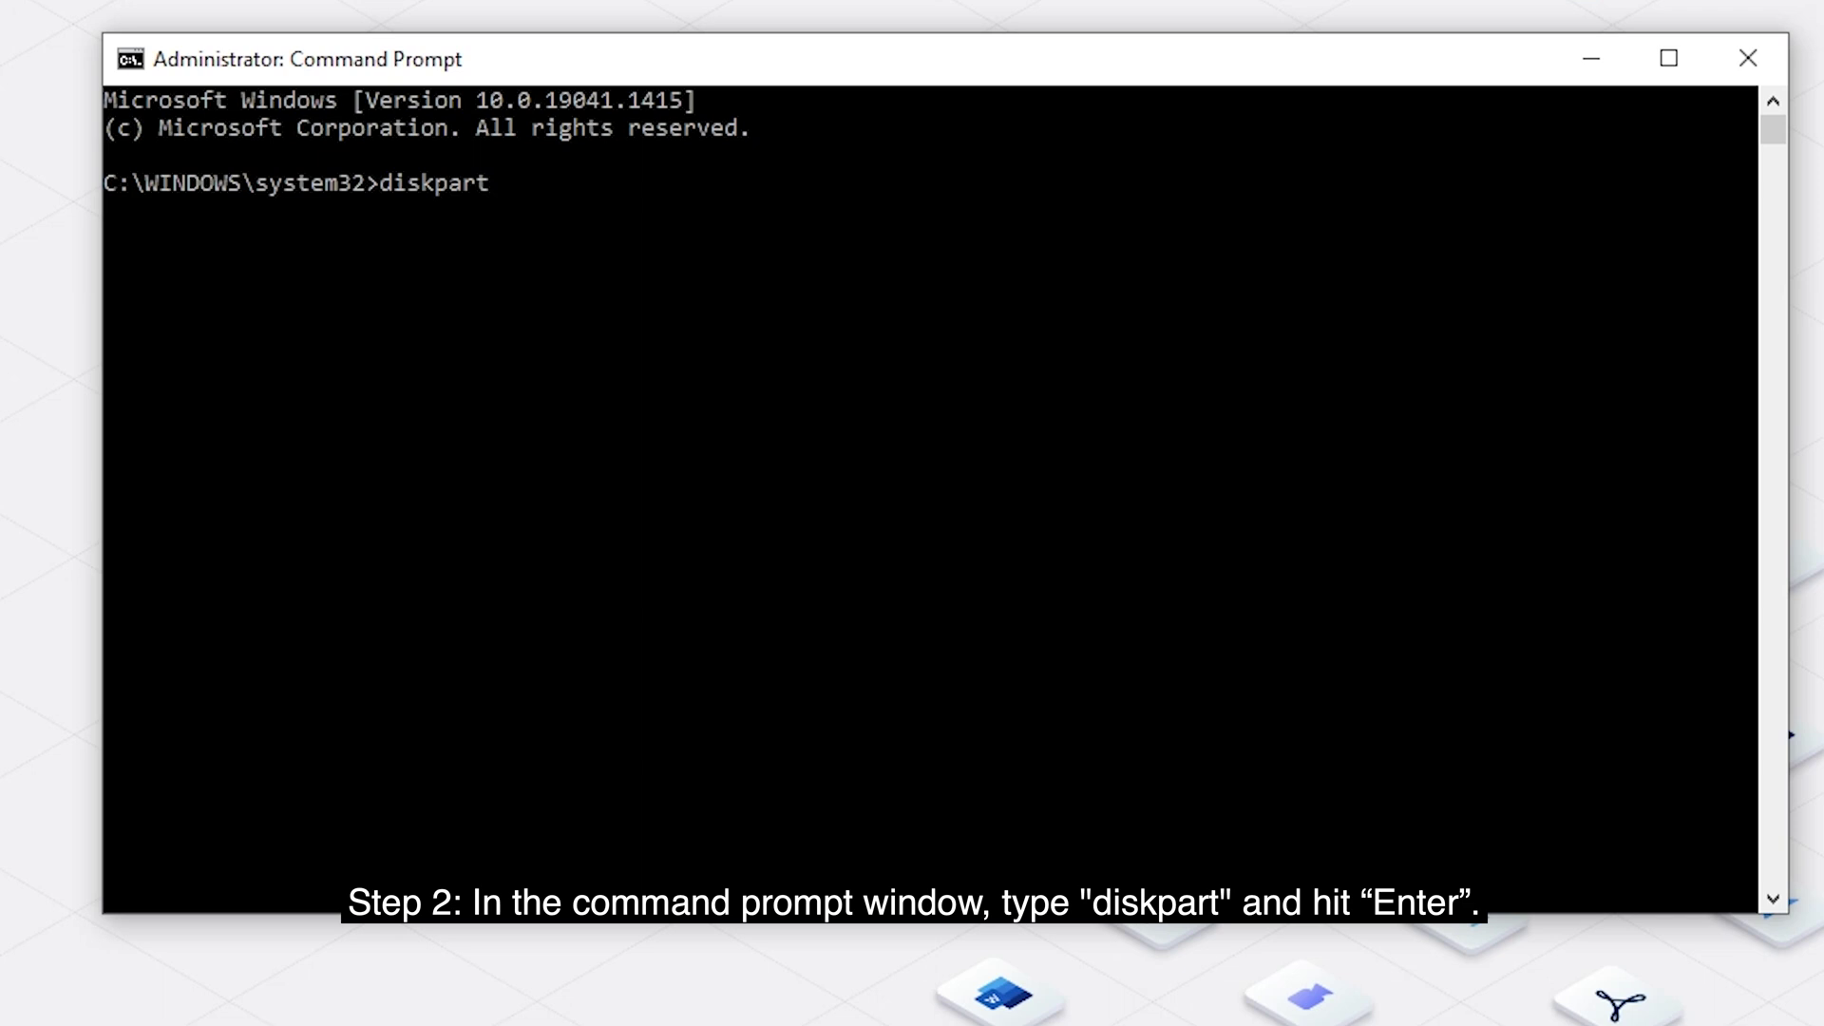
key("Return")
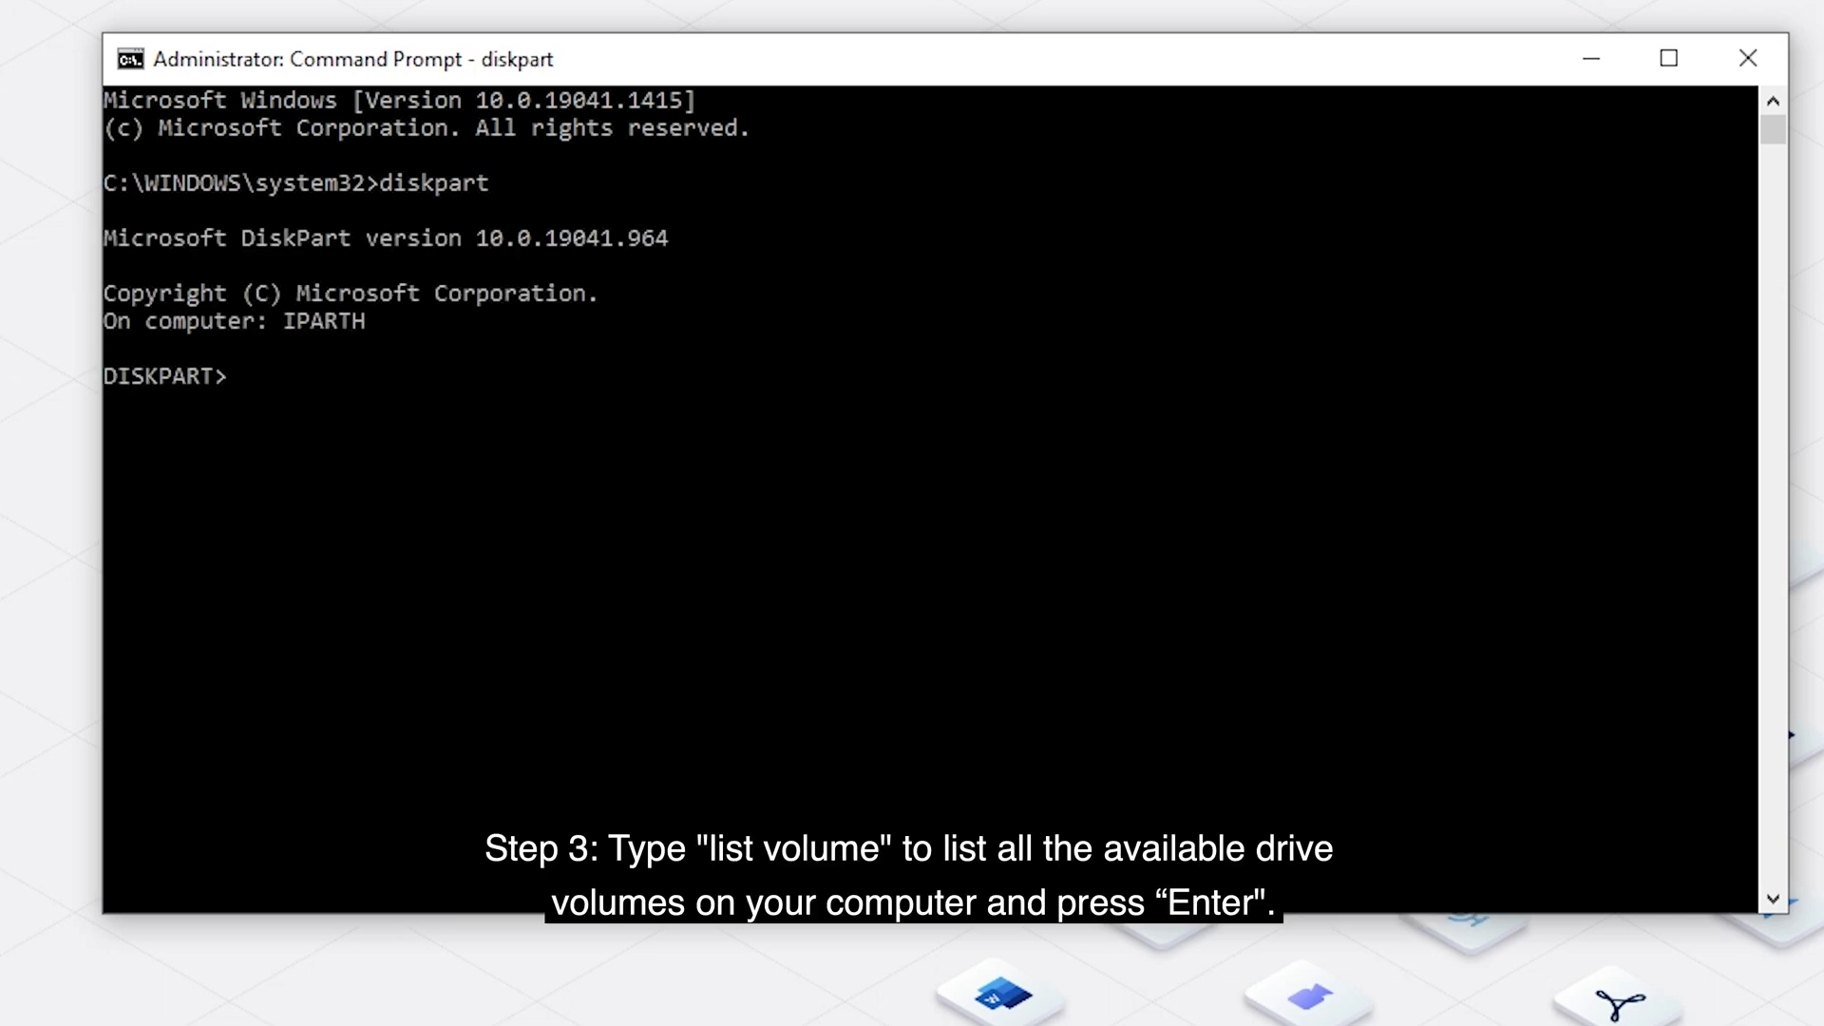
List volumes, select volume 8, and run format fs=fat32 quick.
type("list volume")
key("Return")
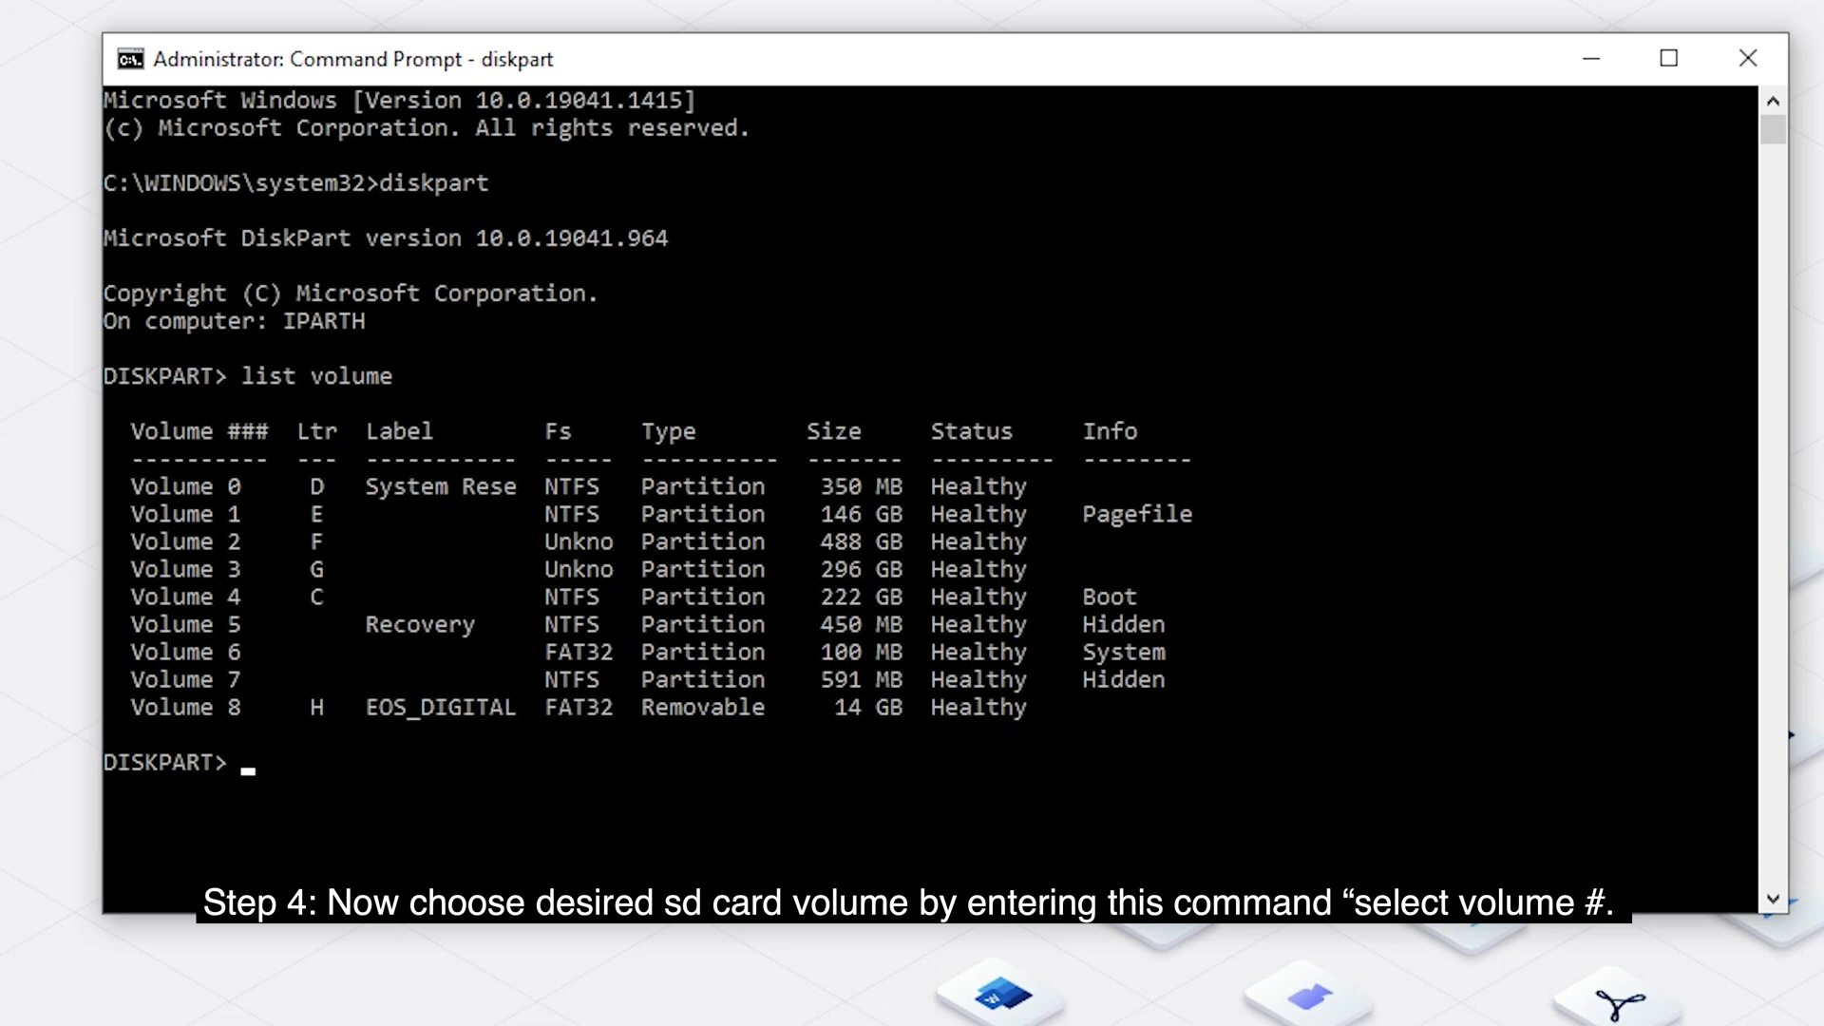
type("select volume")
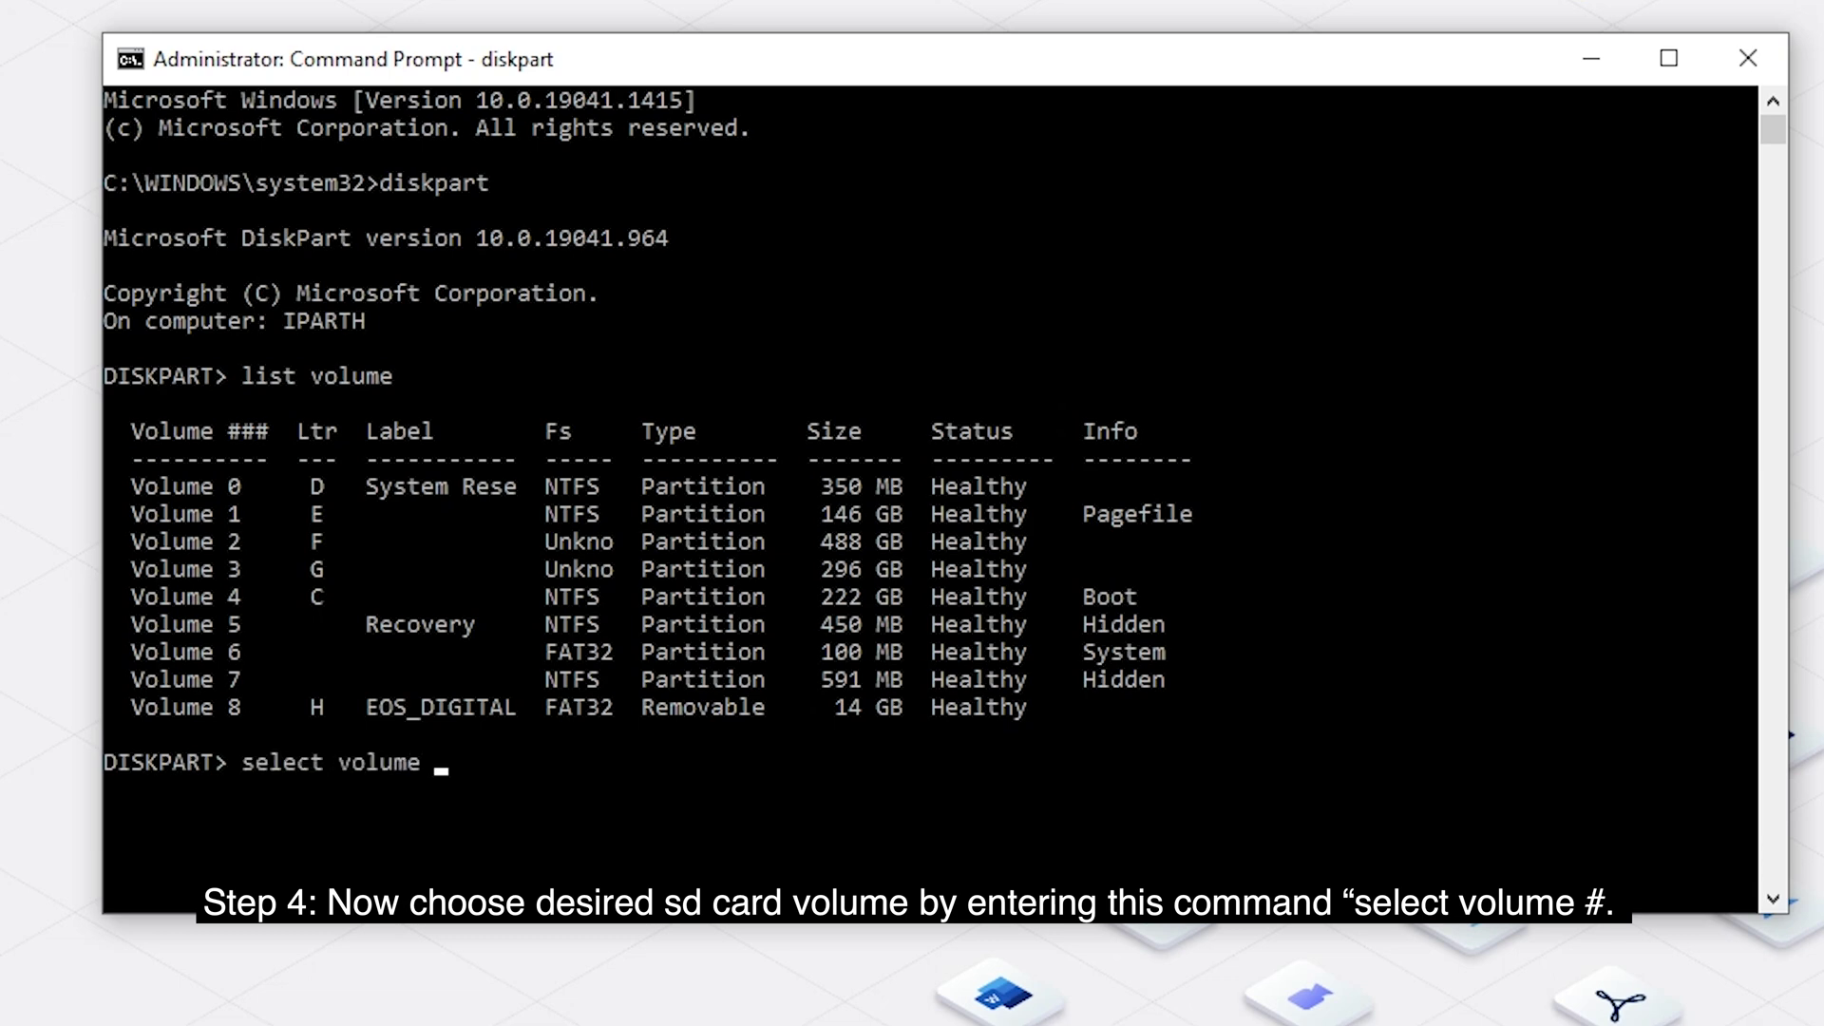
type(" 8")
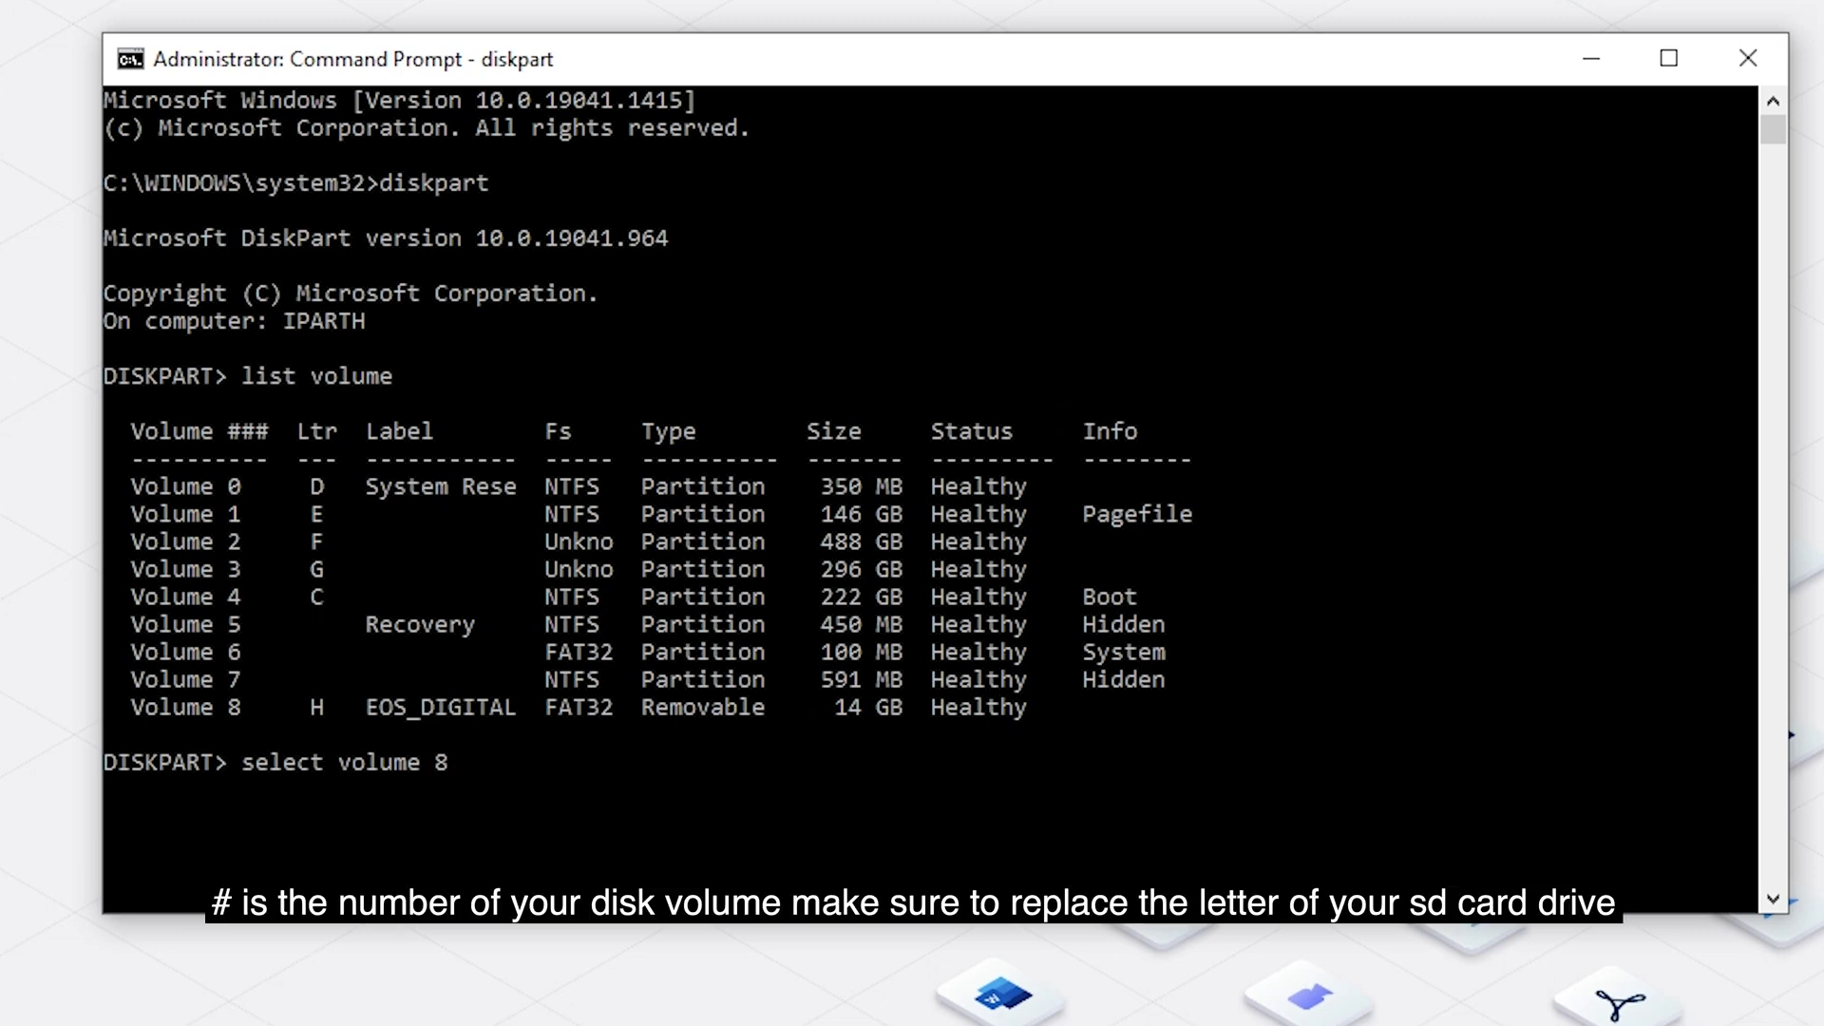
key("Return")
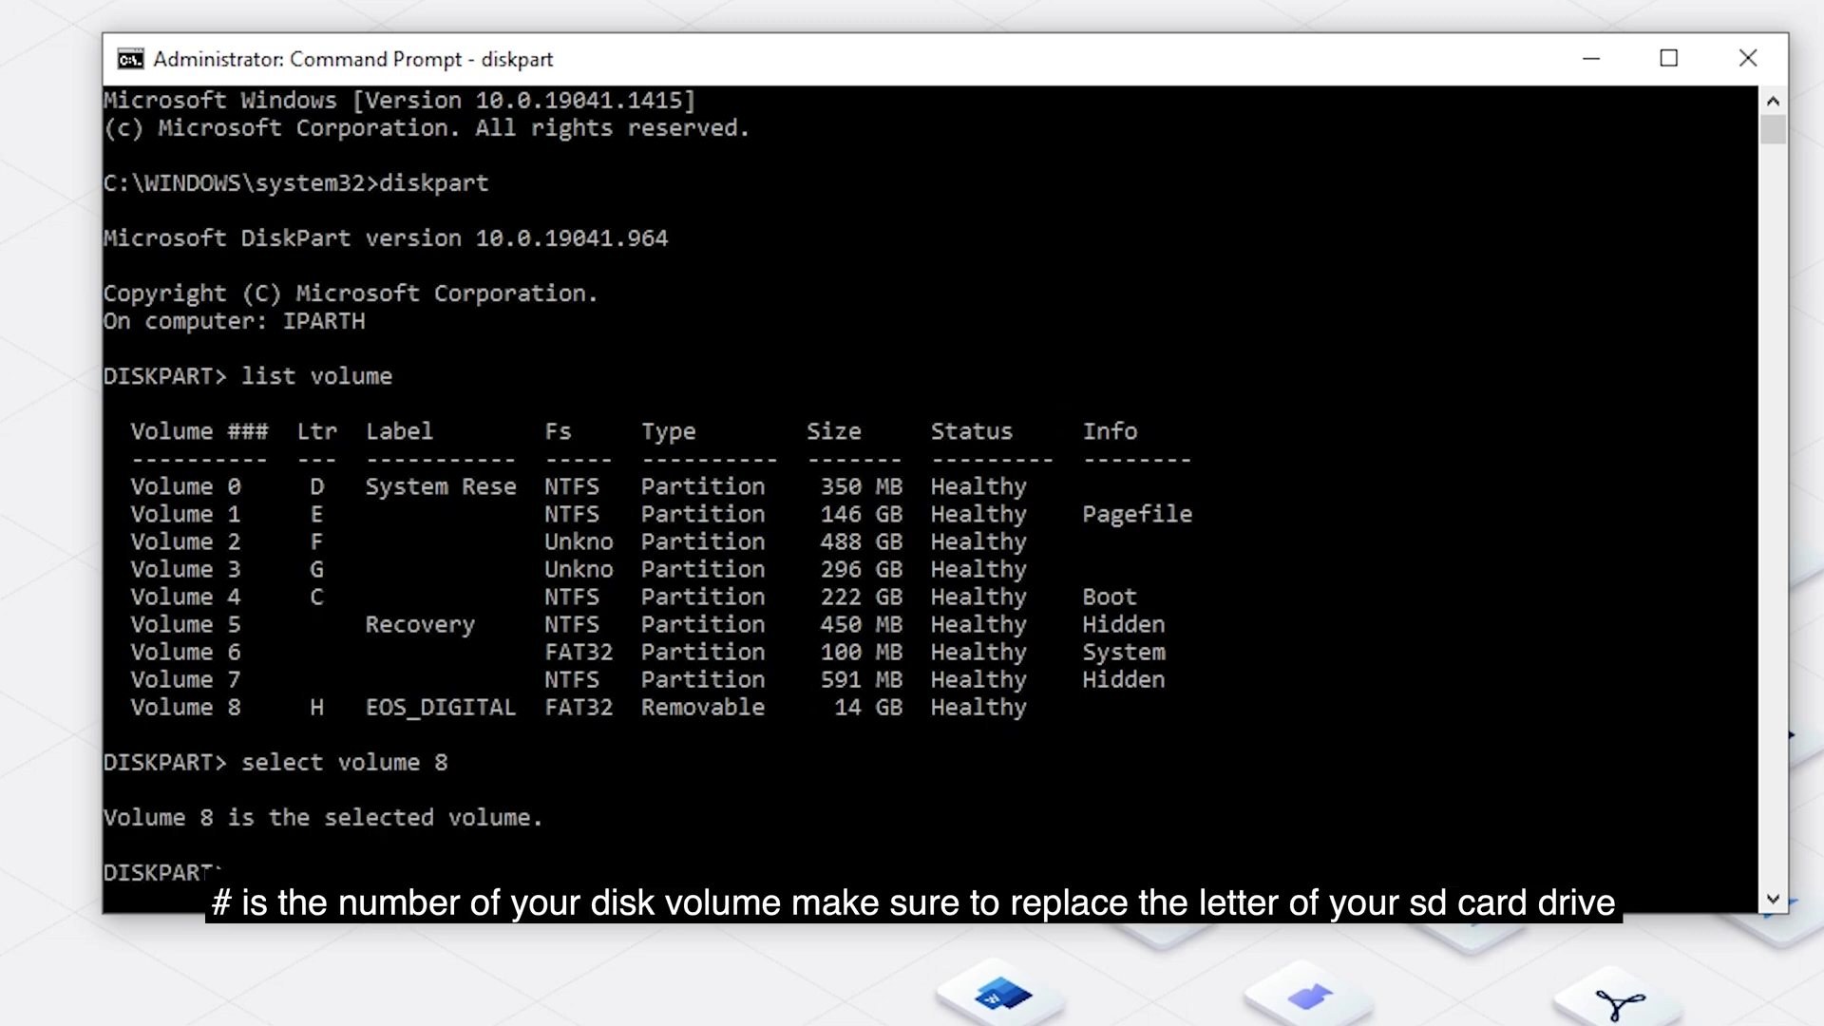
type("format fs")
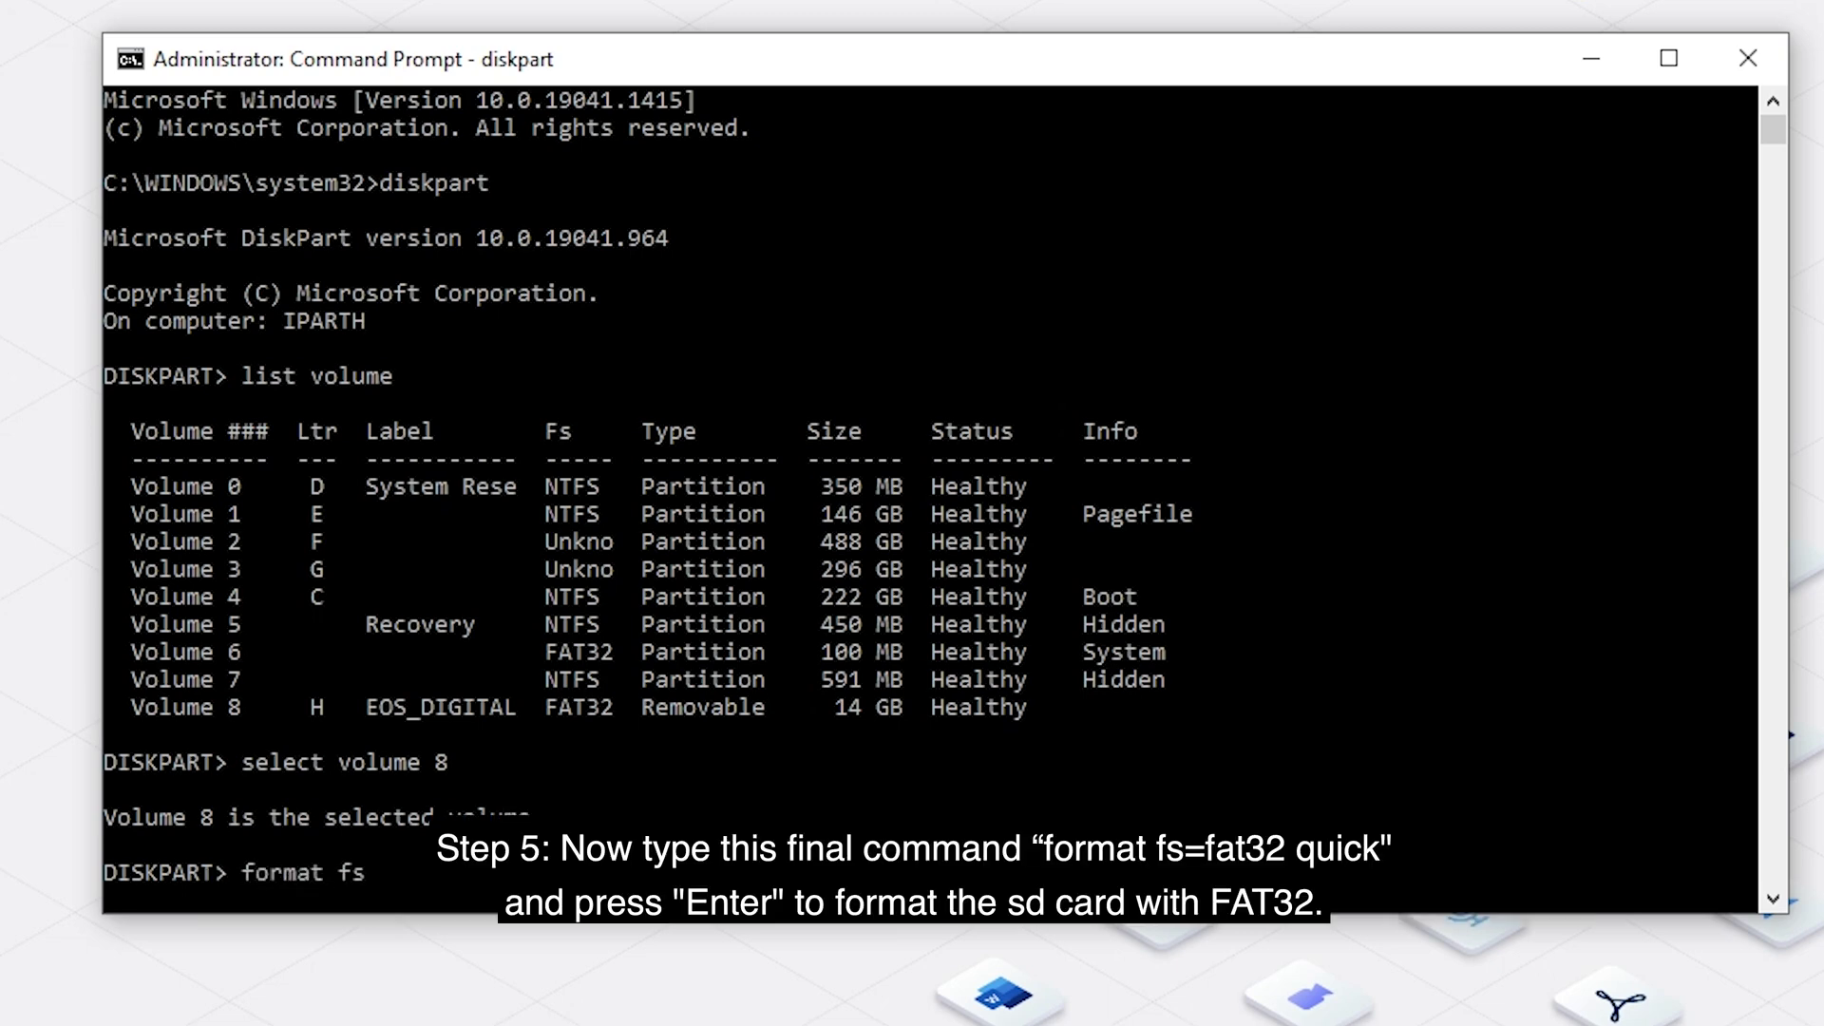
type("=fat32 quick")
key("Return")
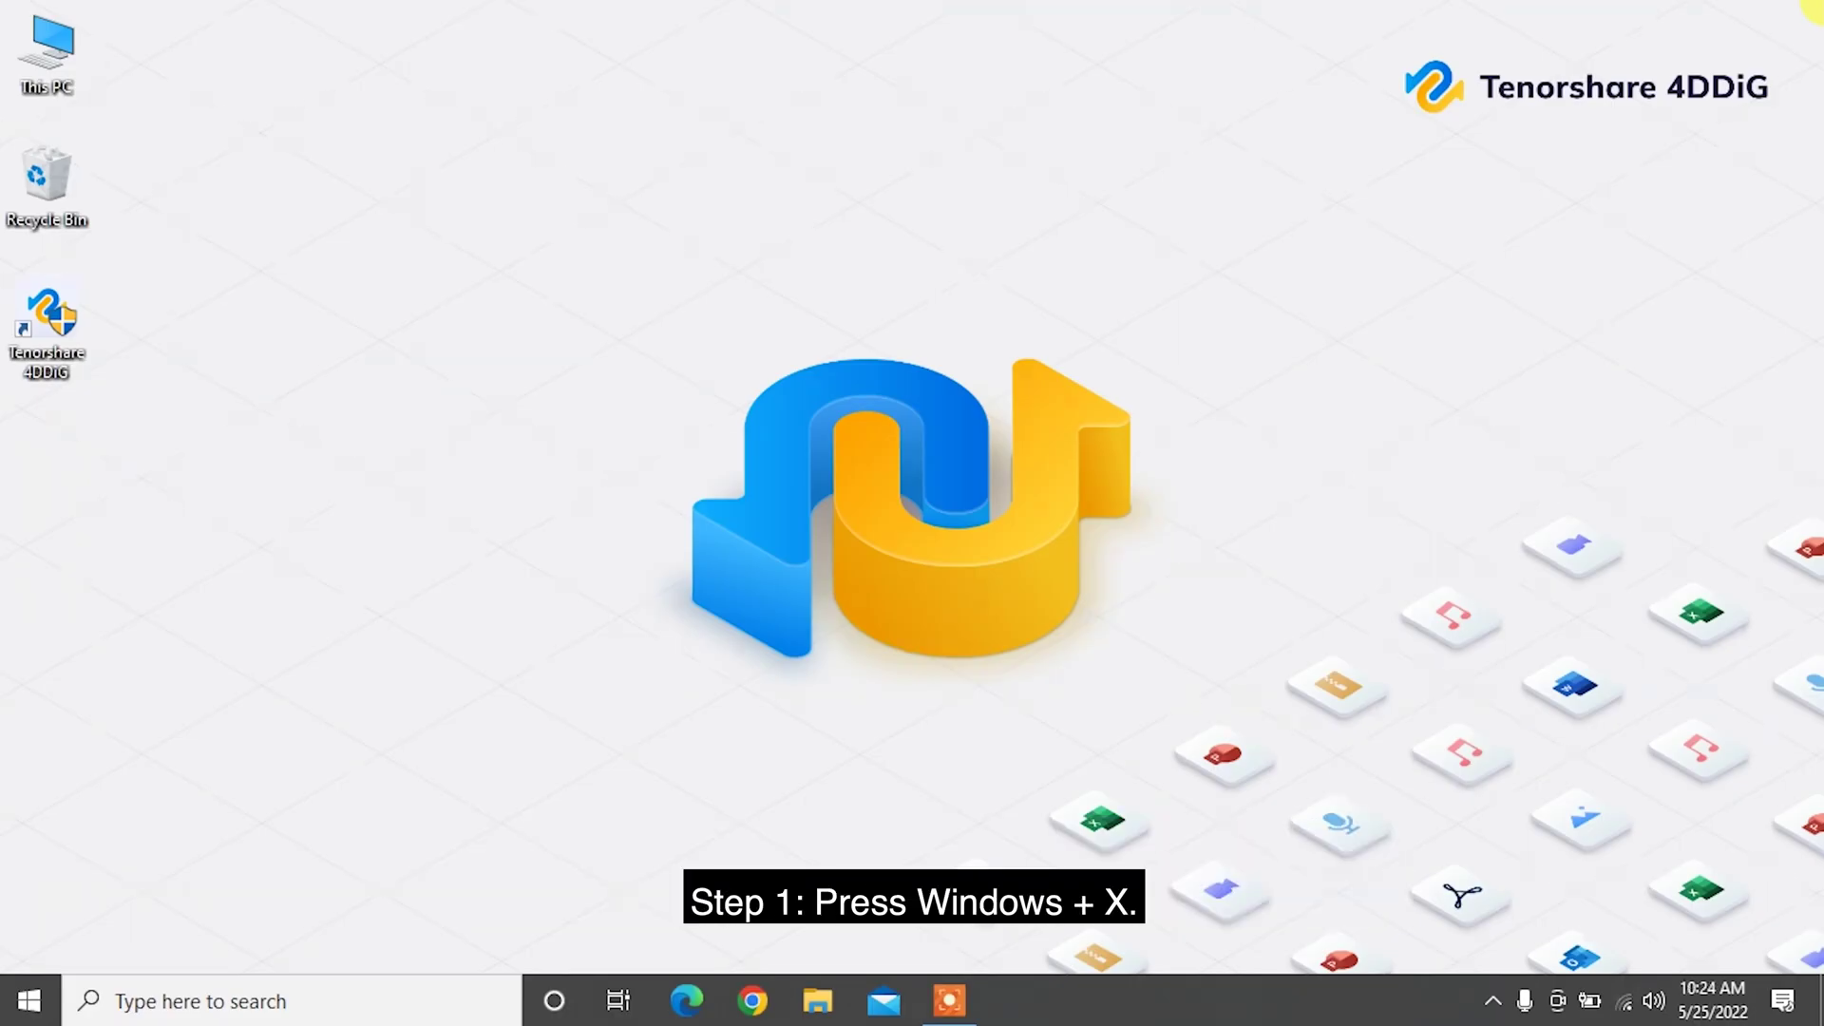
Open Windows PowerShell (Admin) and start format /fs:fat32 H:, confirming the prompt.
key("super+x")
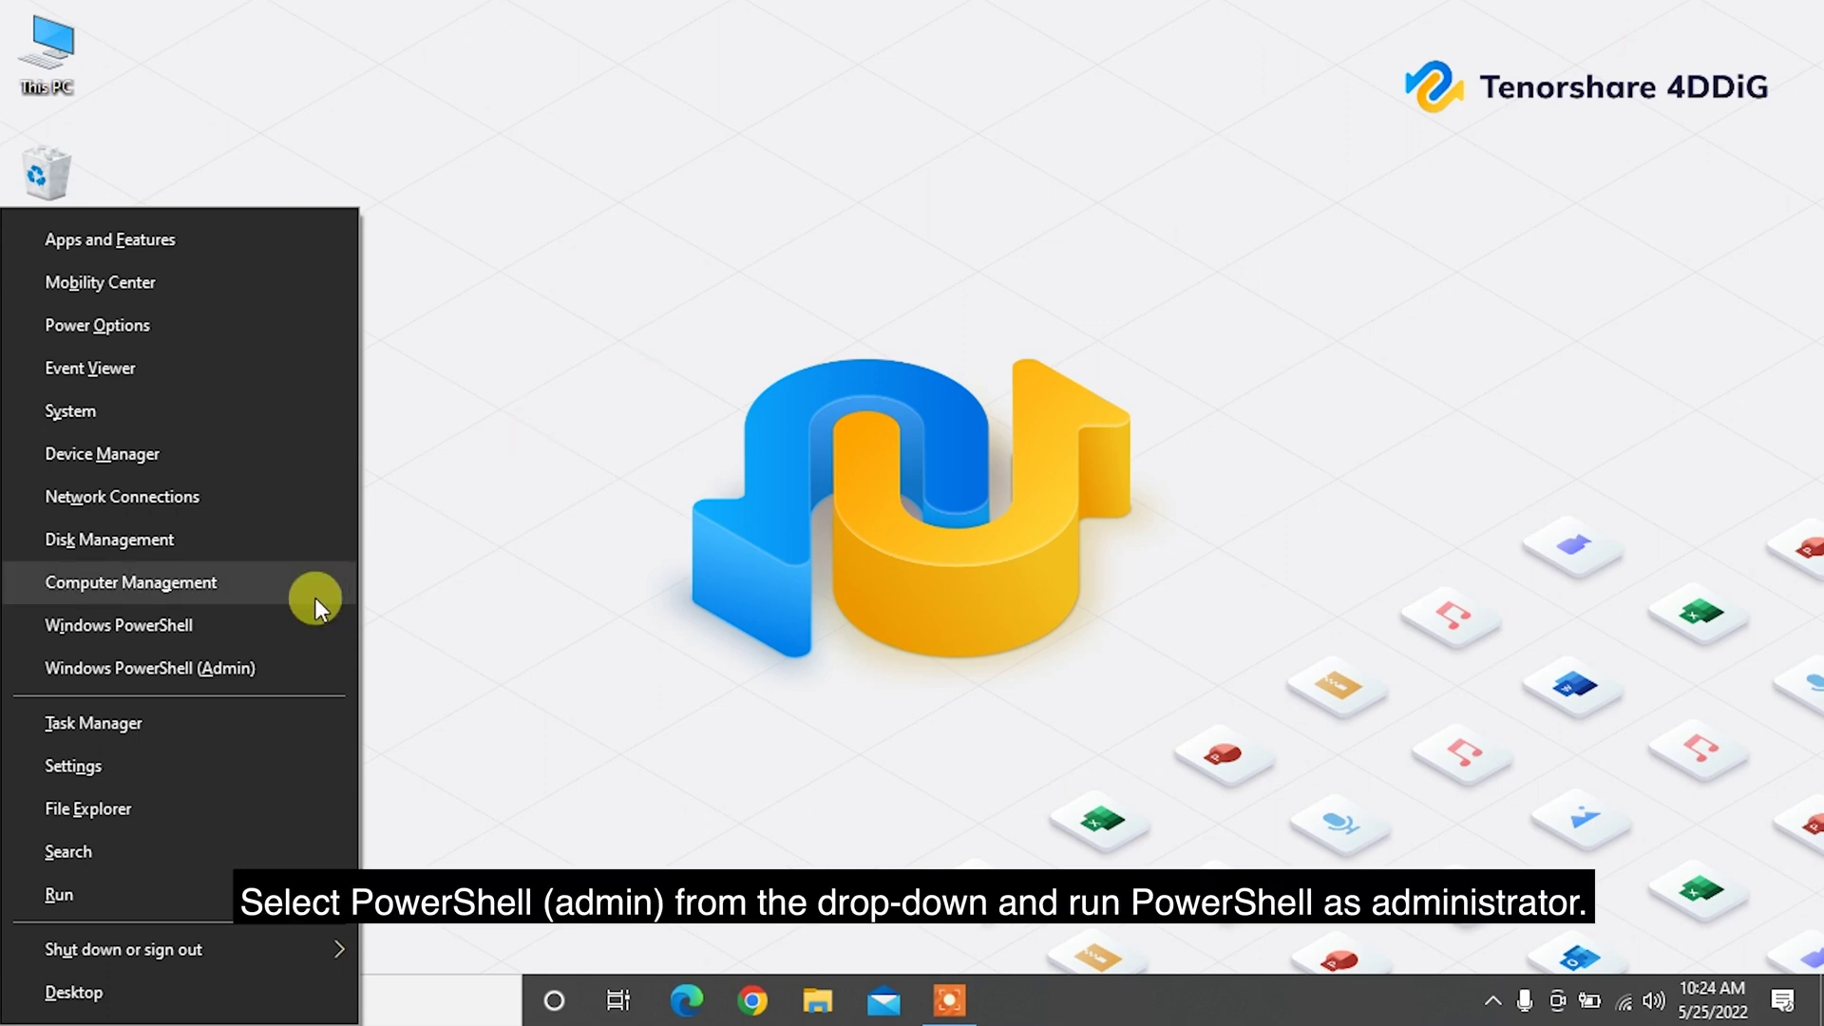
left_click(271, 664)
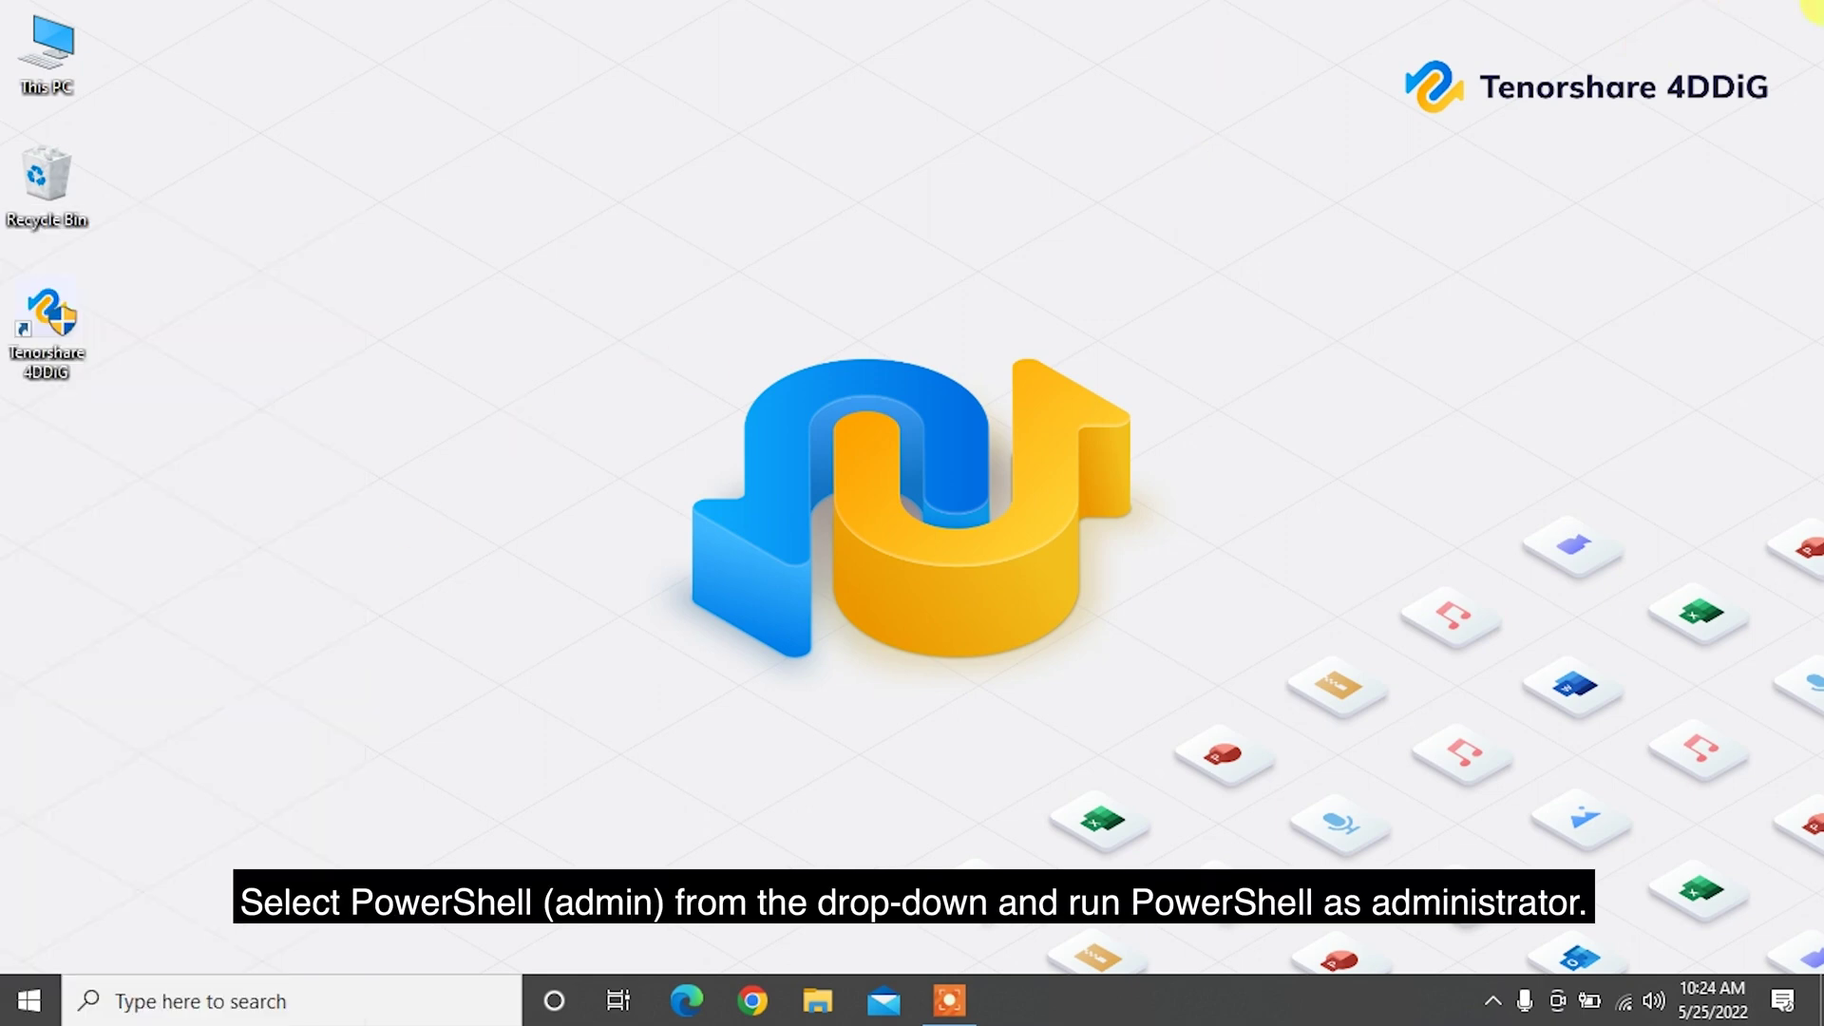
left_click_drag(701, 57, 1039, 215)
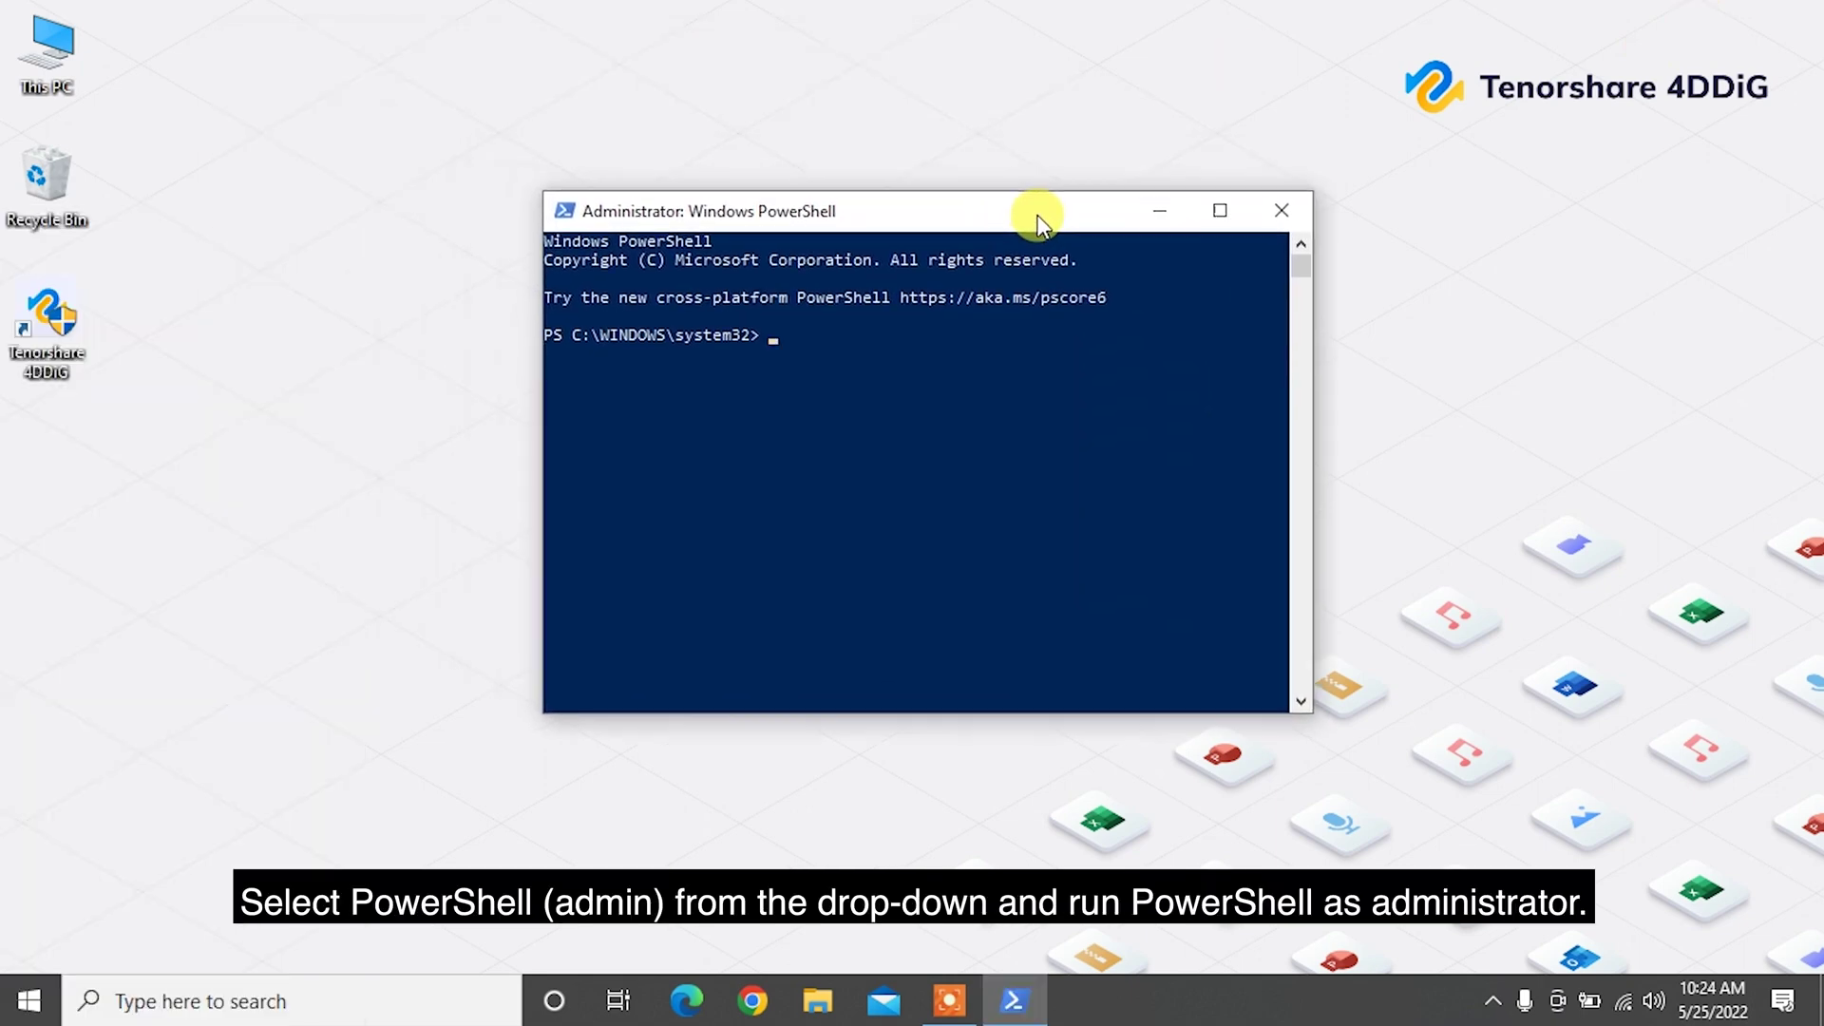
left_click_drag(1092, 128, 1085, 145)
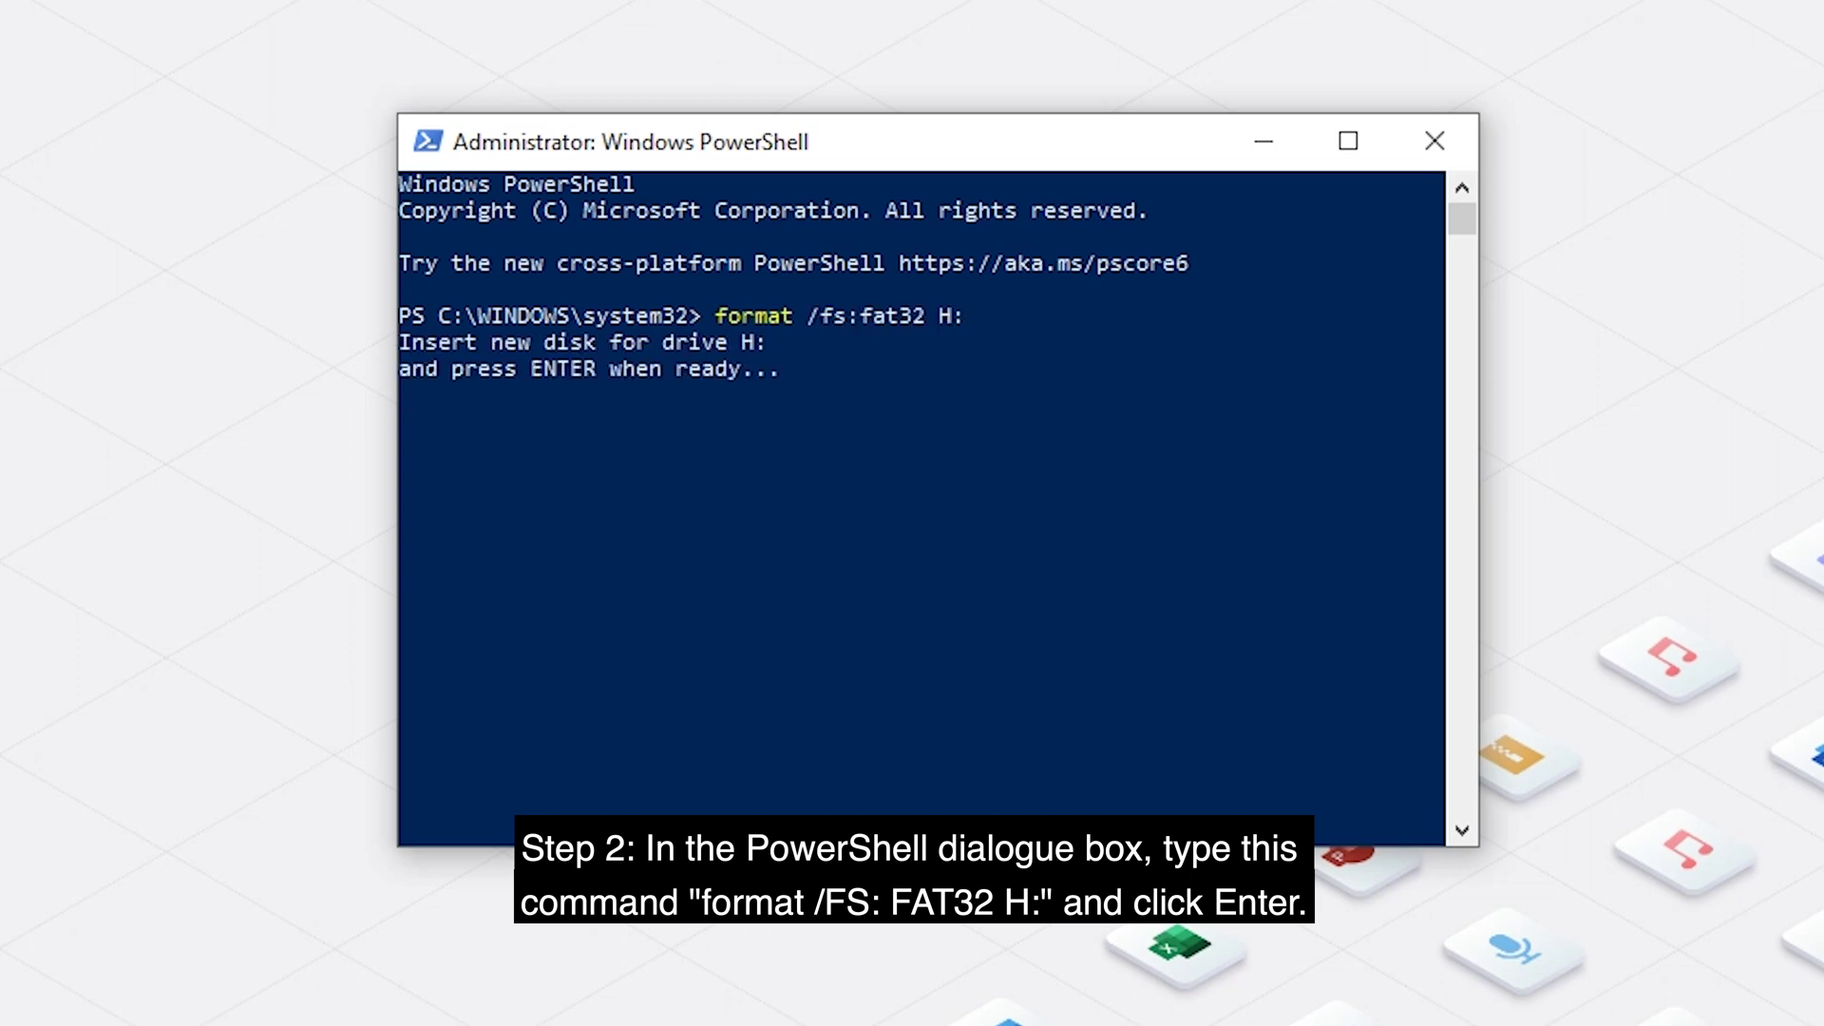
key("Return")
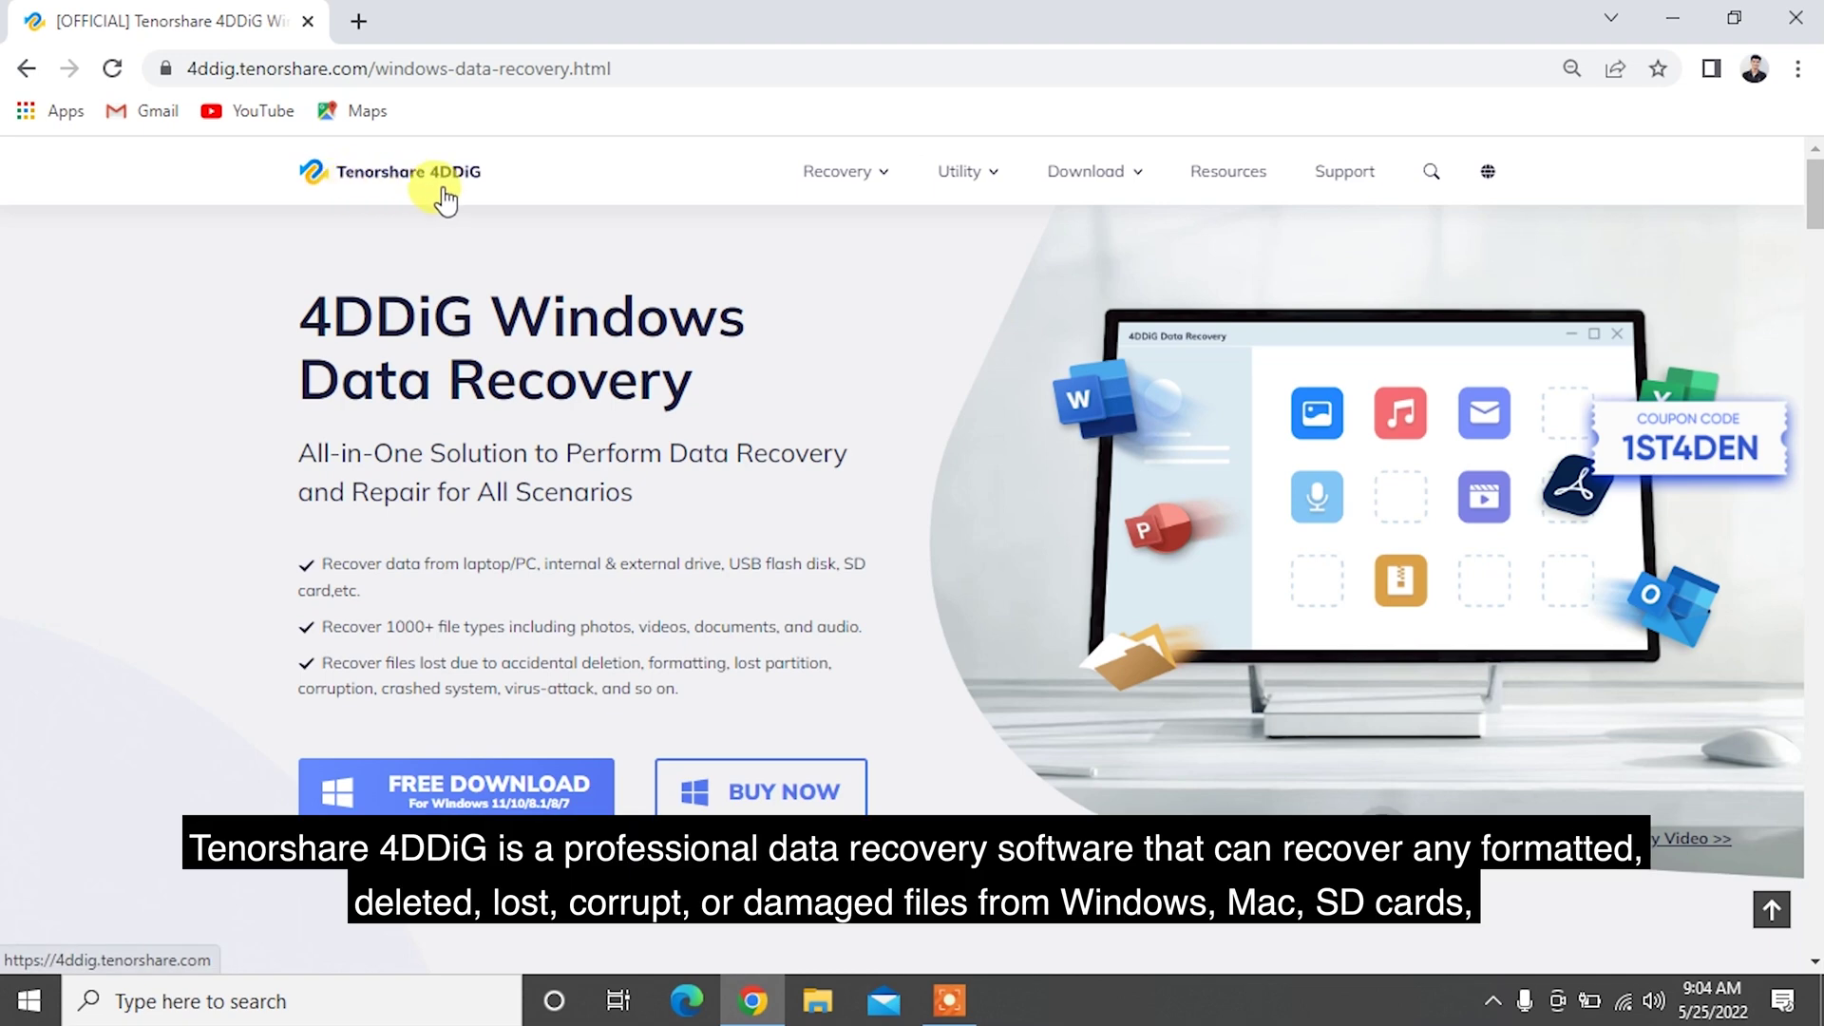
Read the 4DDiG Windows Data Recovery page headings and scroll down the product page.
left_click_drag(298, 292, 727, 389)
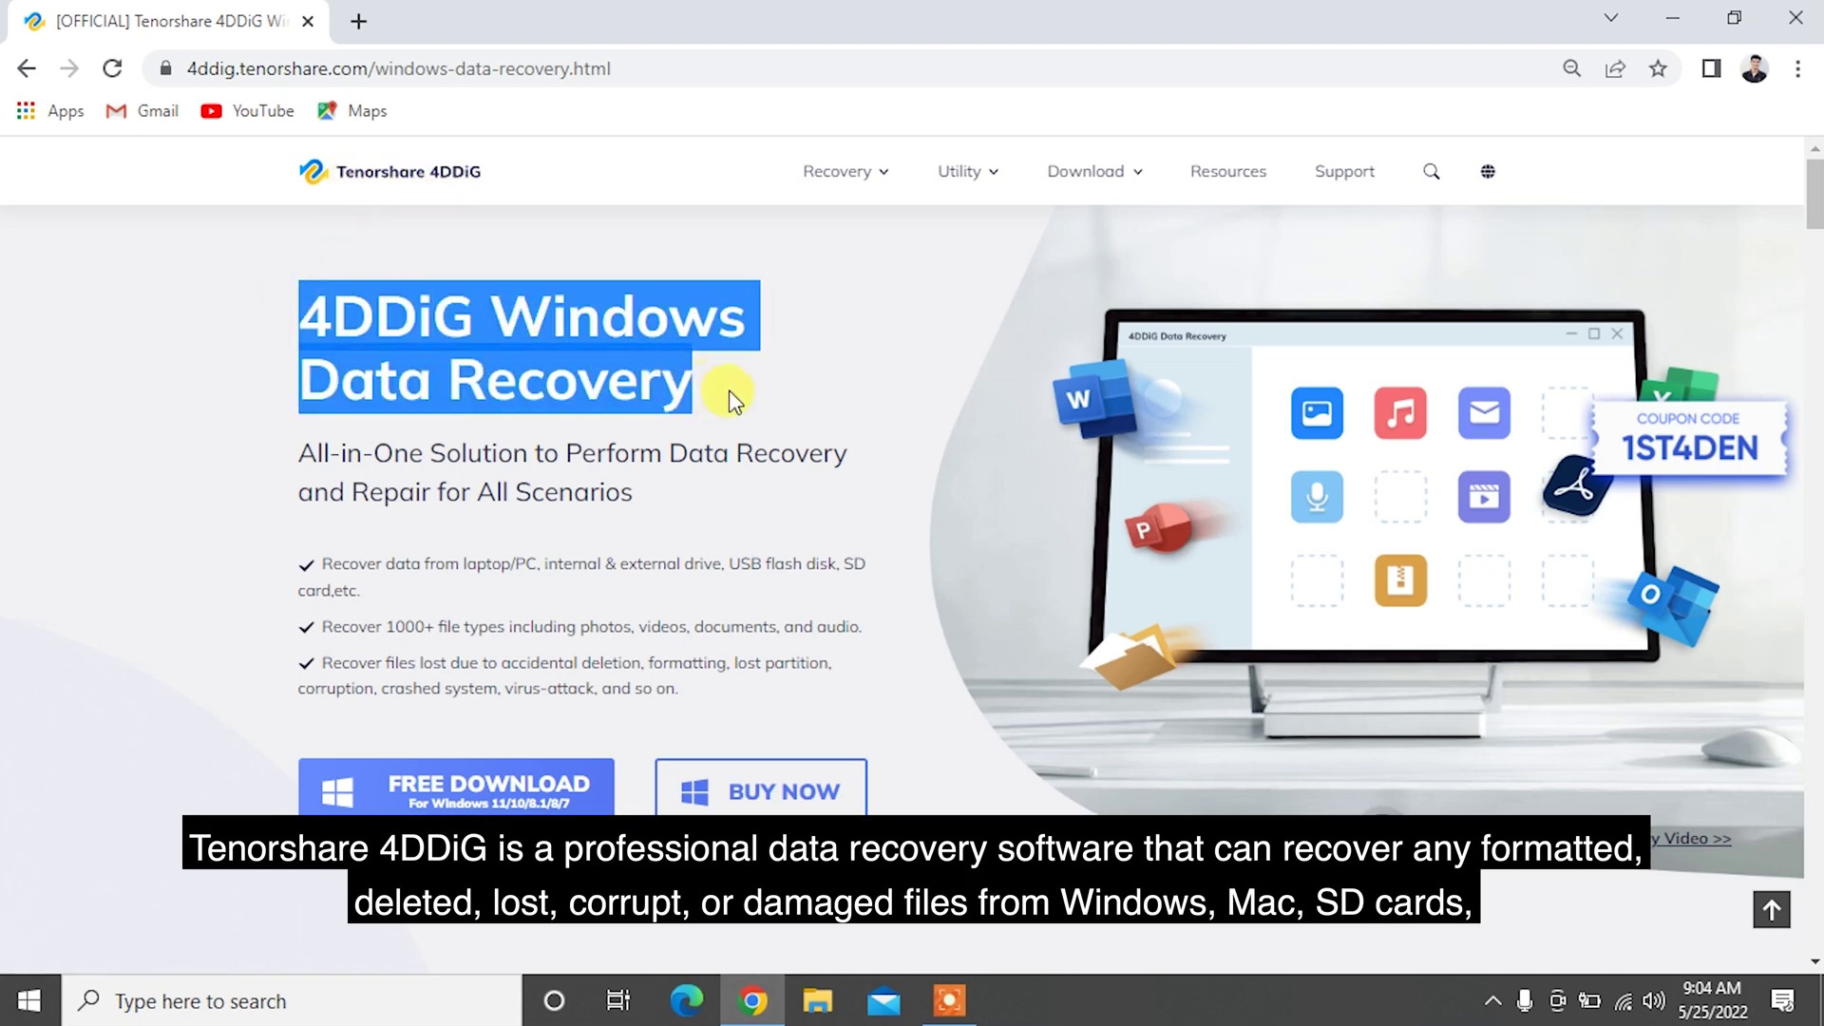
left_click(543, 418)
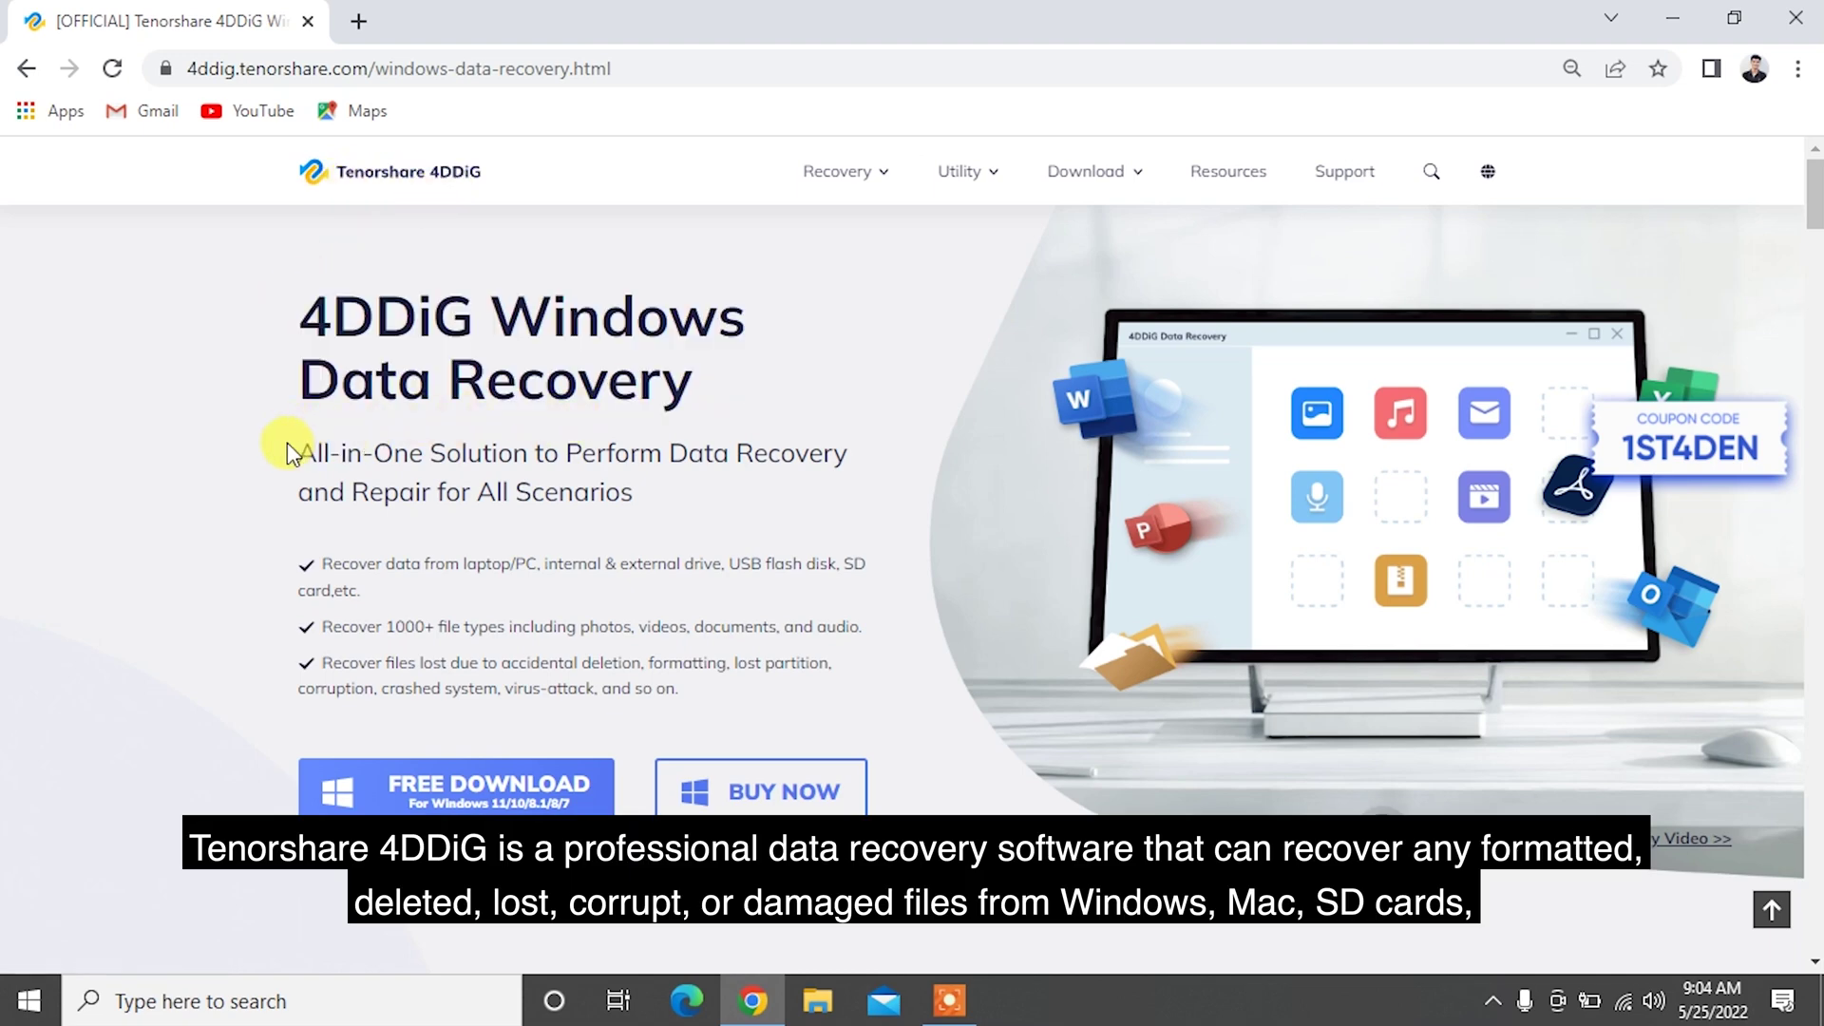
left_click_drag(287, 445, 653, 493)
left_click(655, 495)
scroll(686, 597, "down", 9)
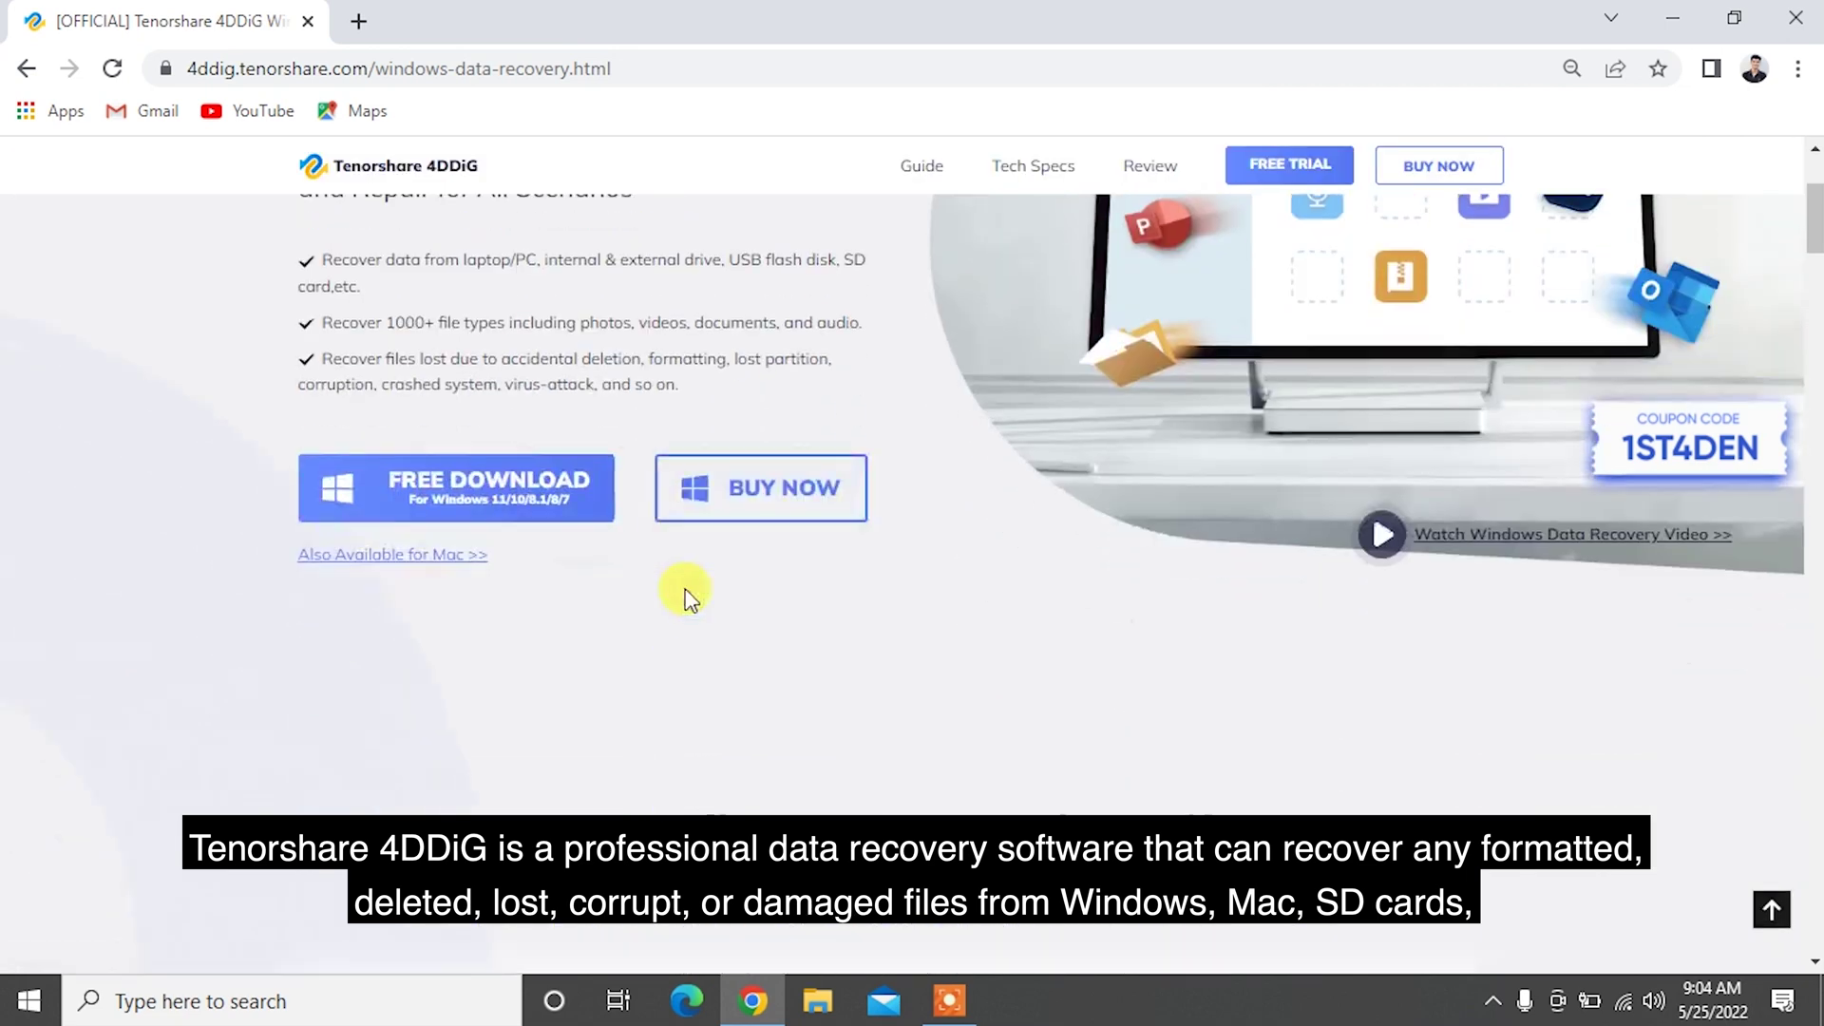
scroll(687, 589, "down", 2)
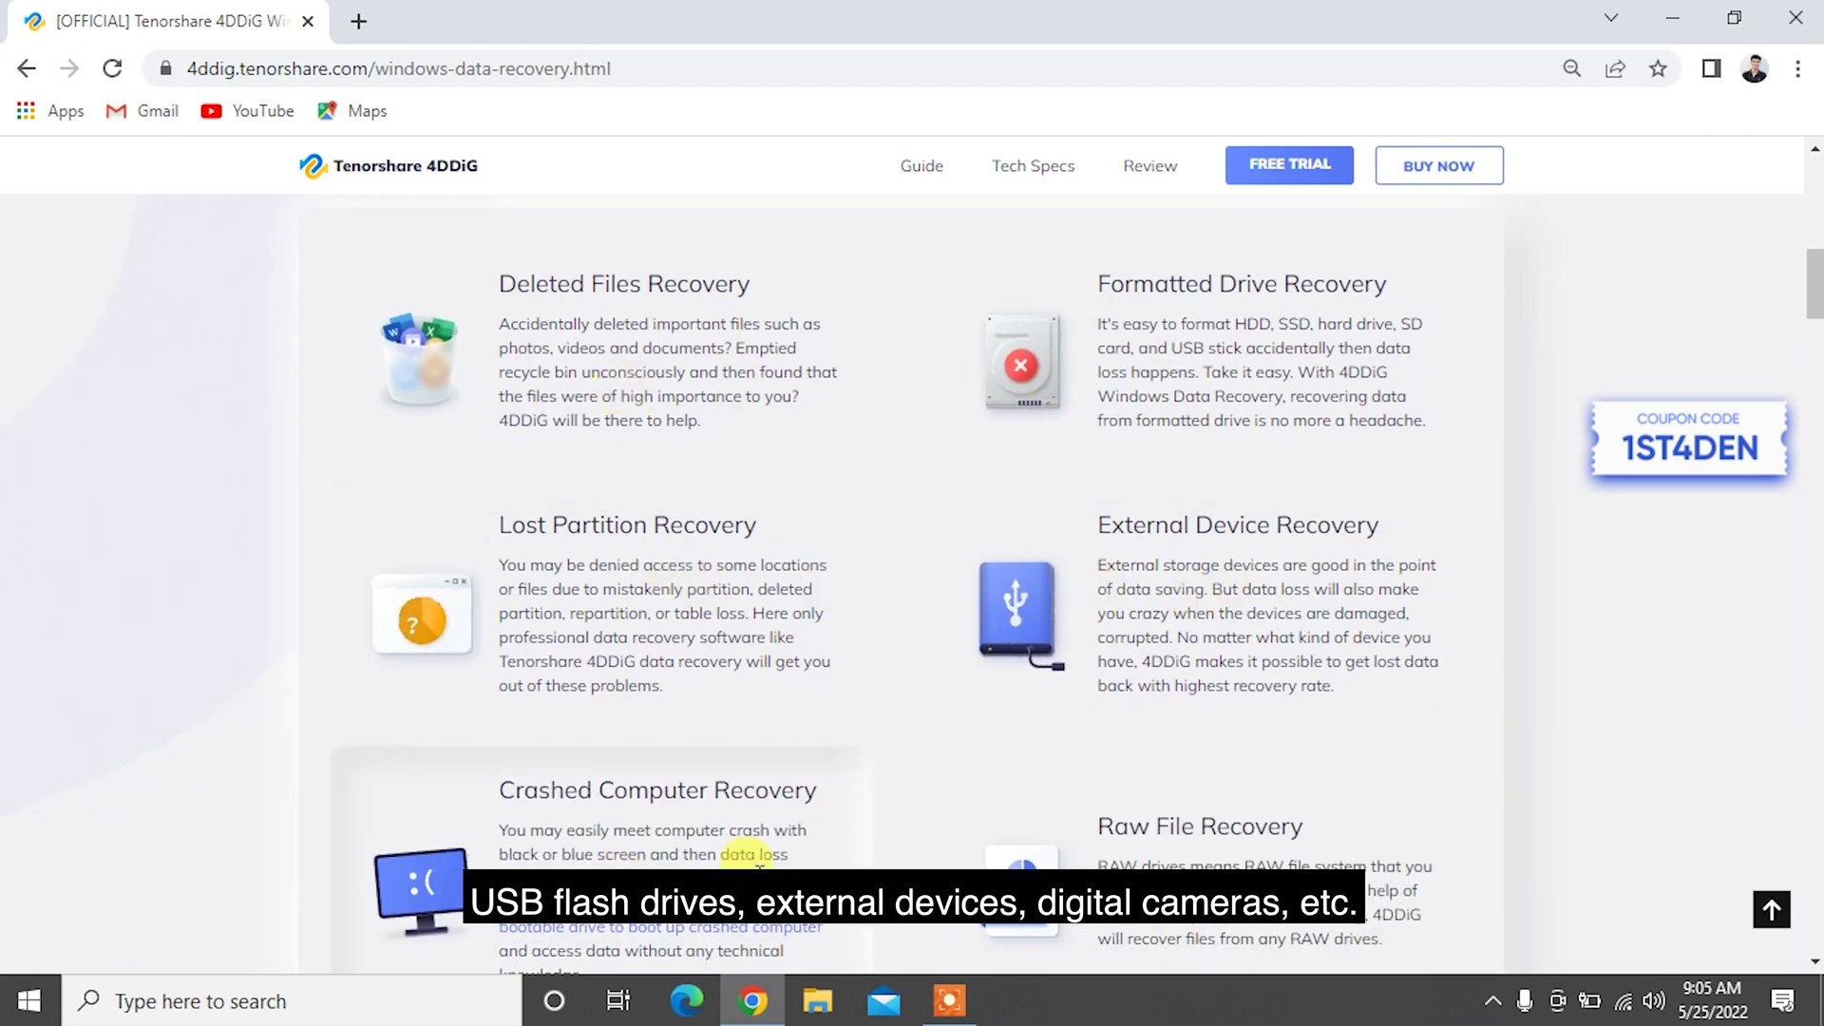
scroll(1176, 853, "down", 12)
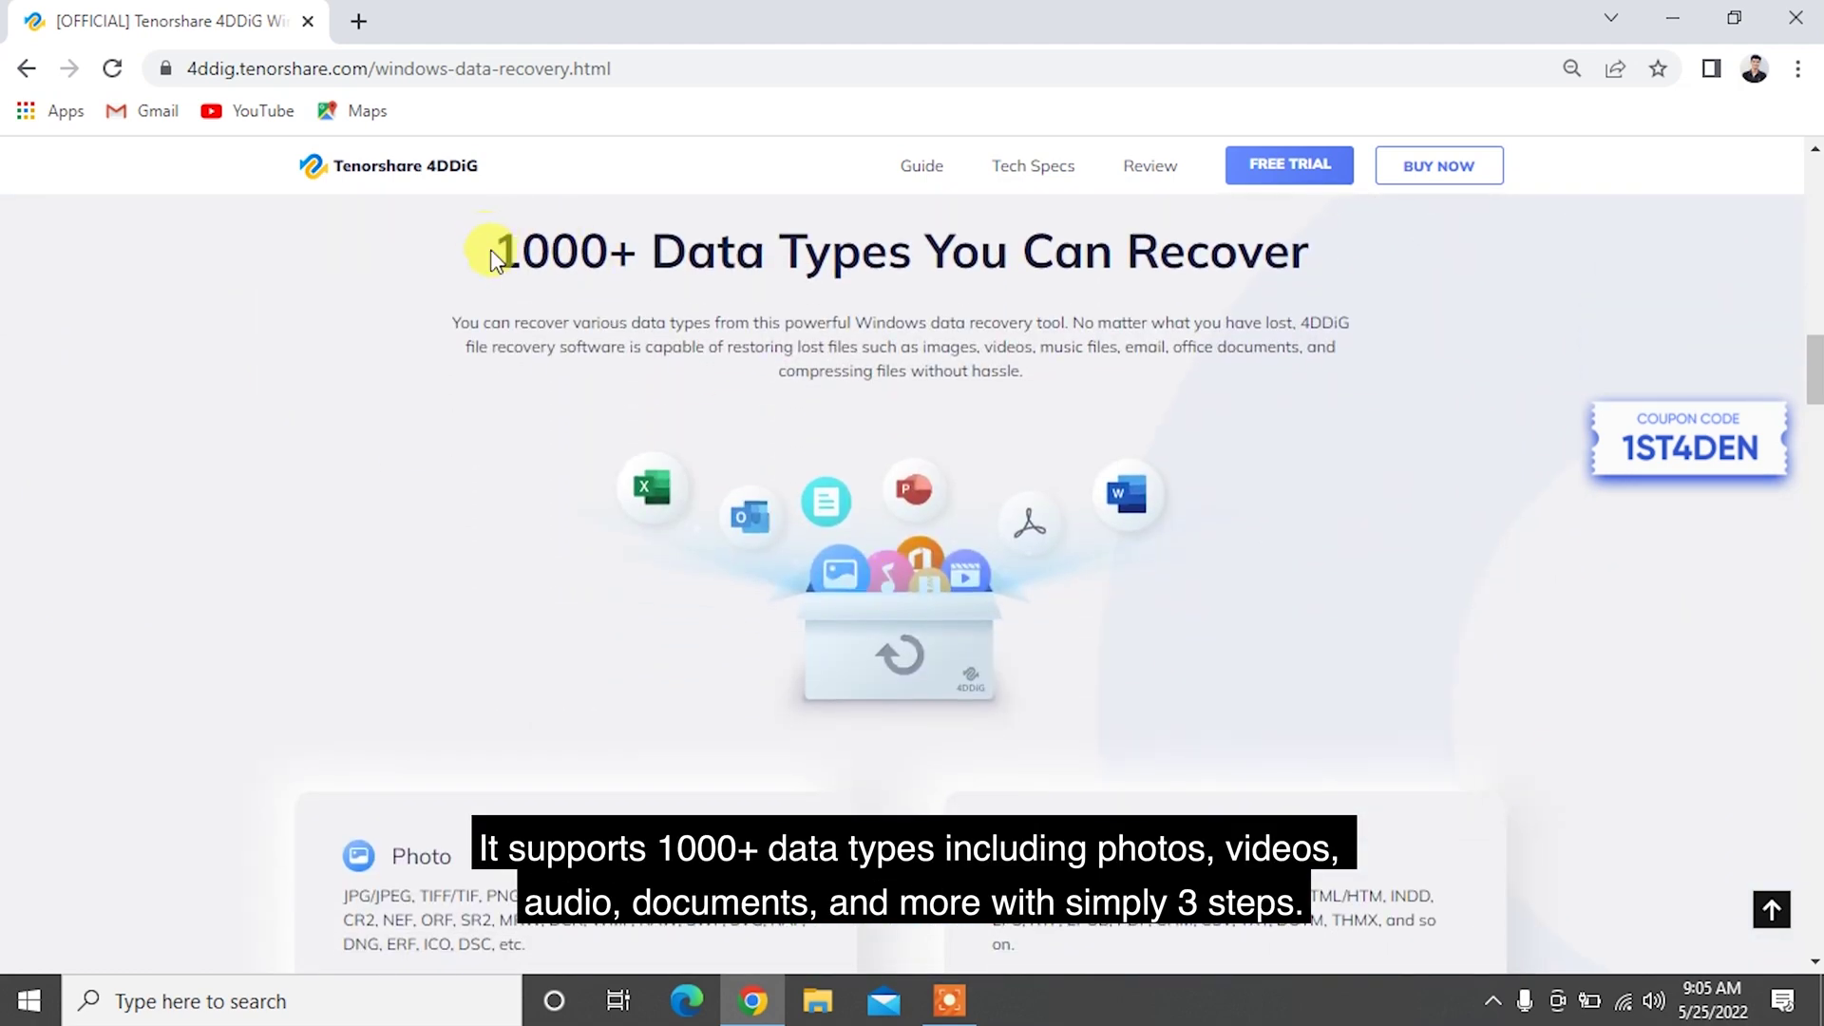
Review the How to Use steps, download the FREE TRIAL, and open the 4ddig-for-windows installer.
left_click_drag(493, 257, 1324, 247)
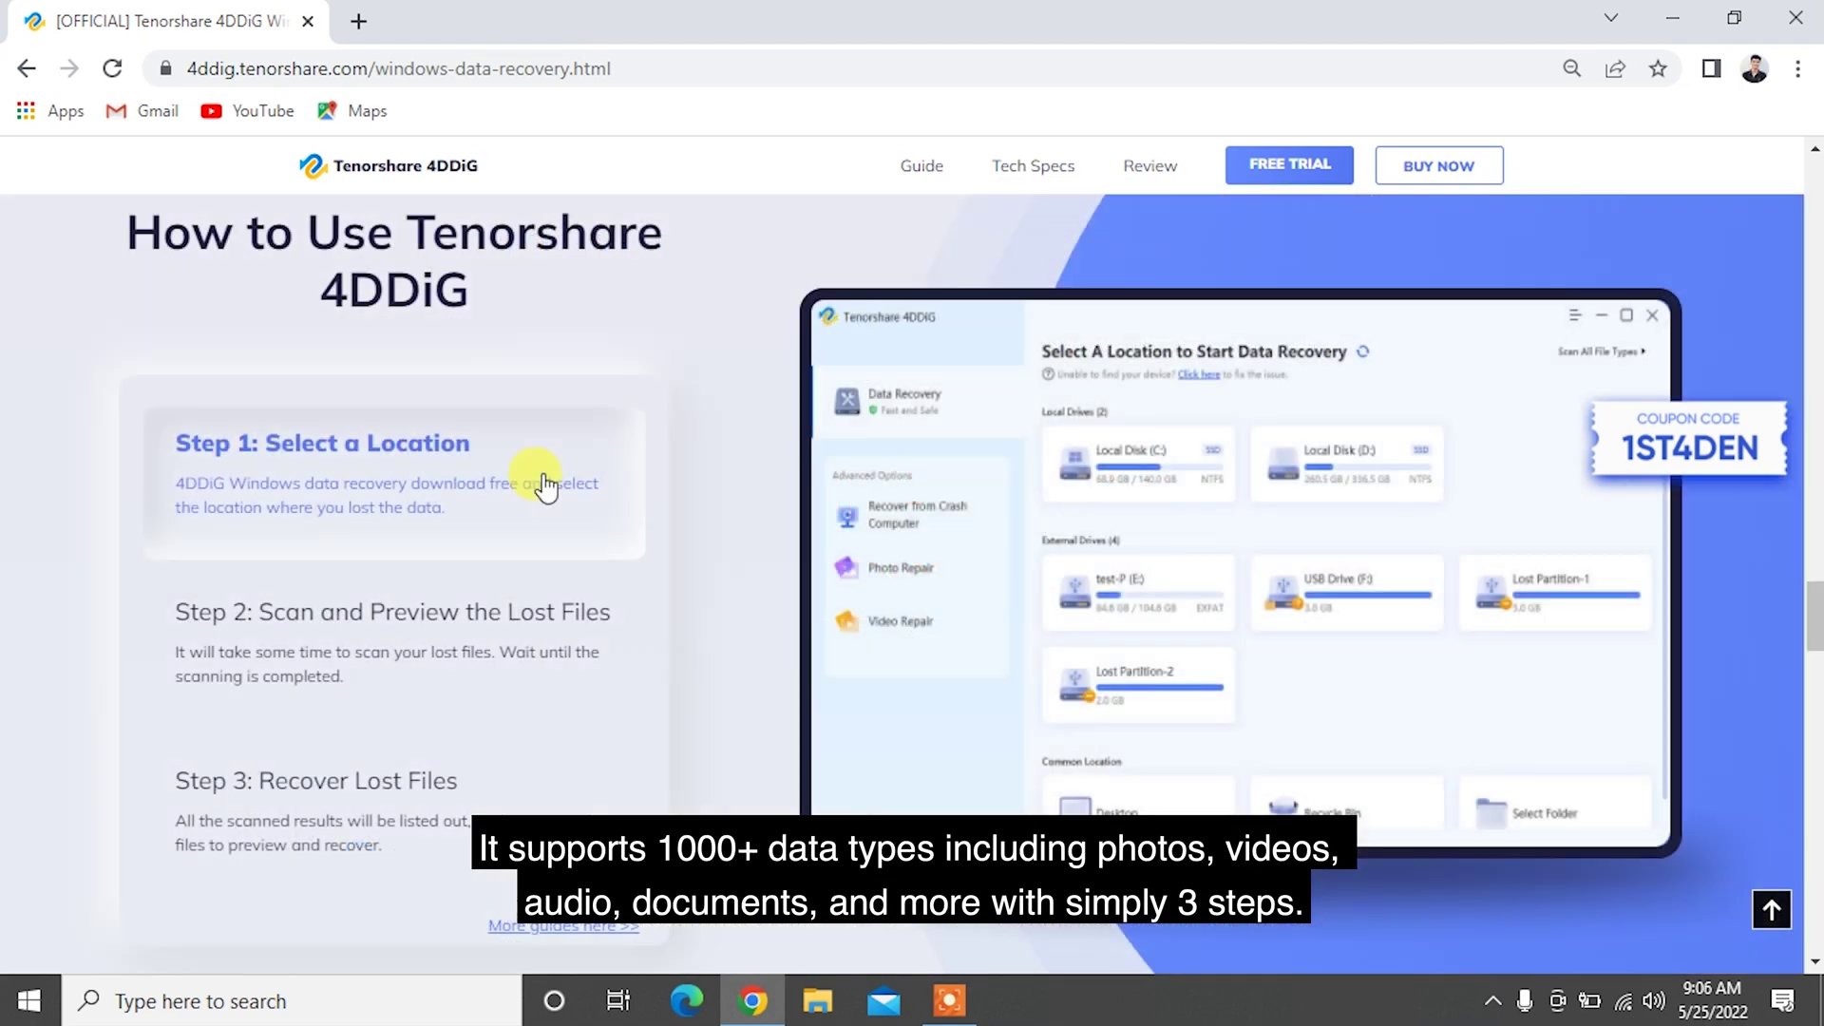
left_click(518, 627)
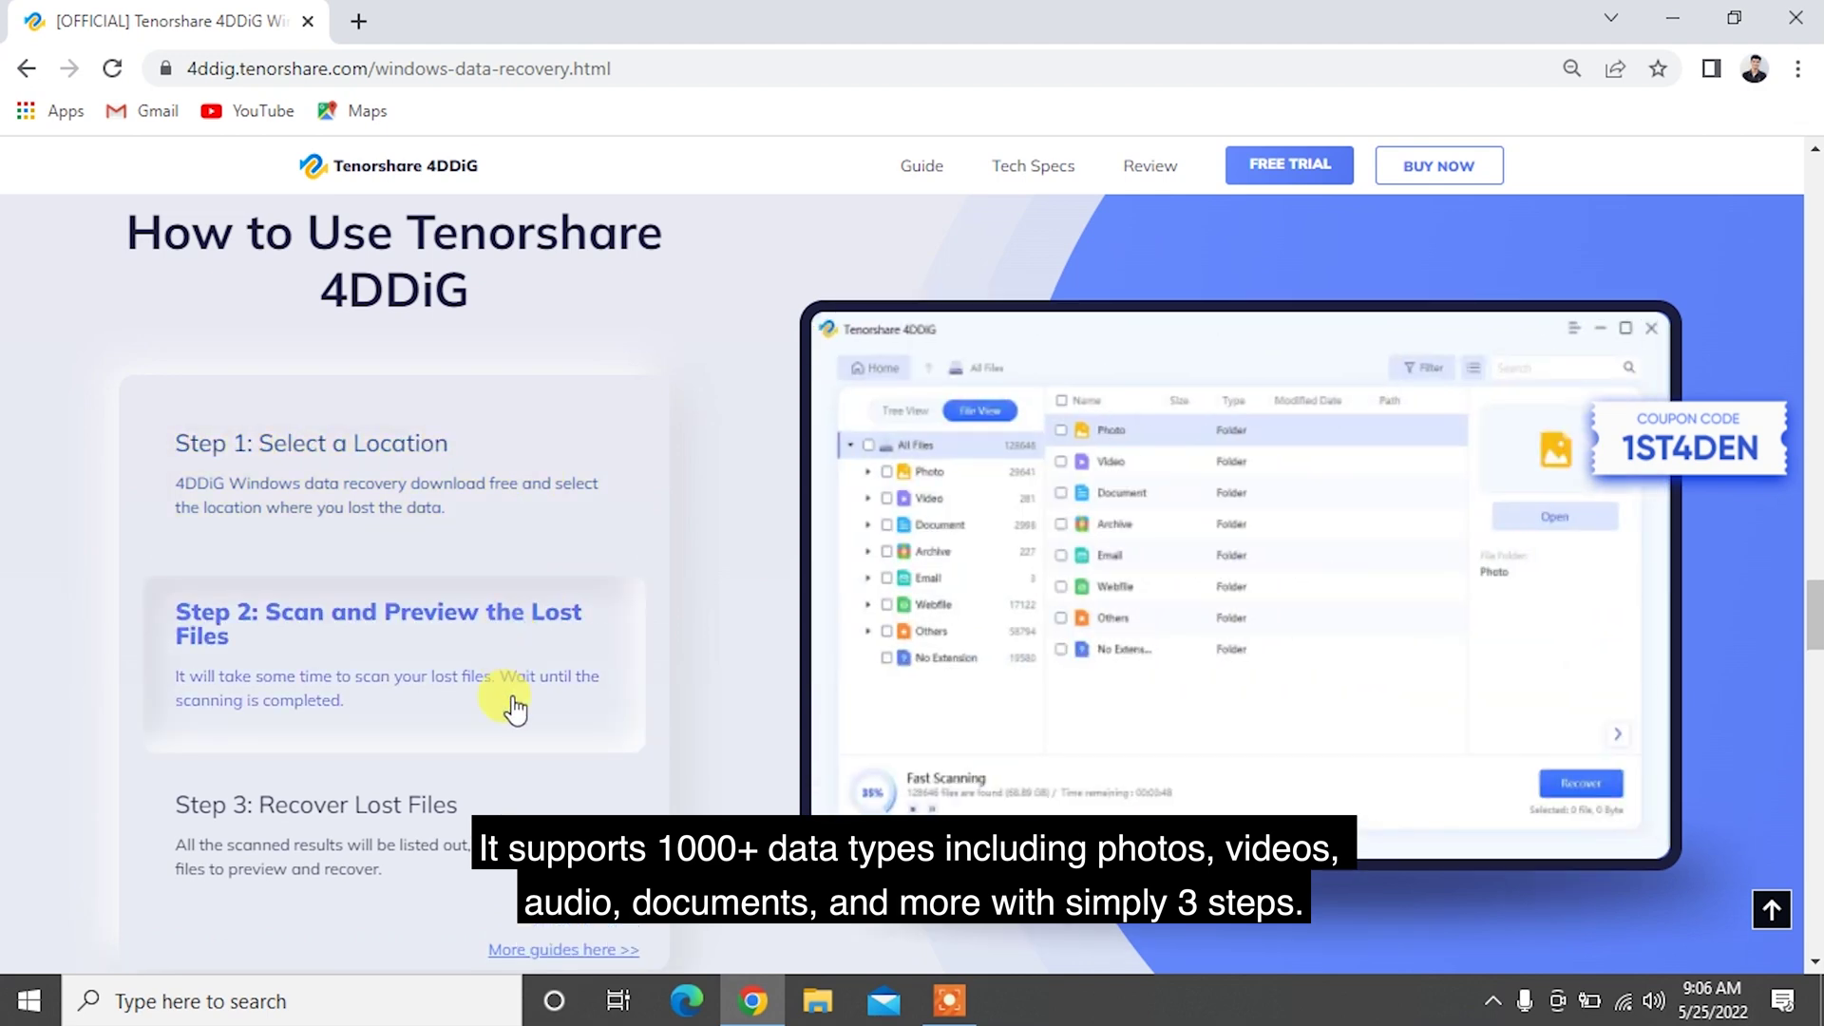
left_click(484, 812)
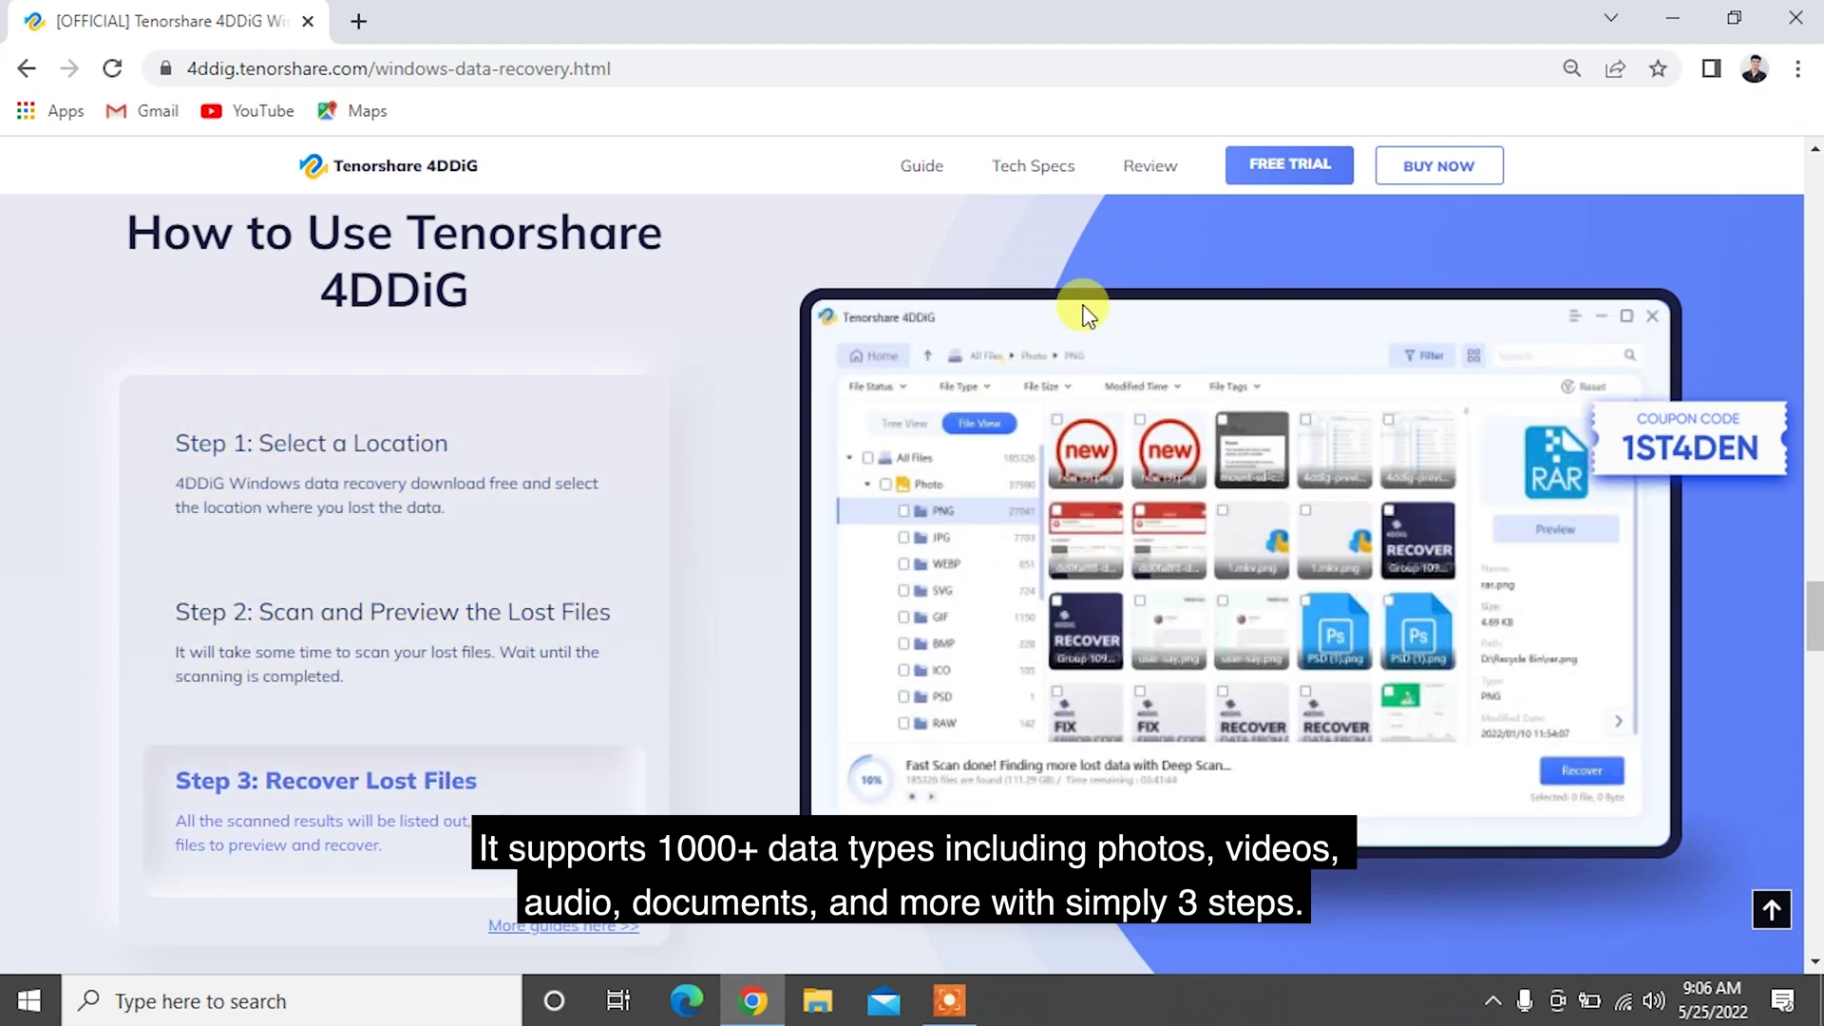
left_click(1257, 177)
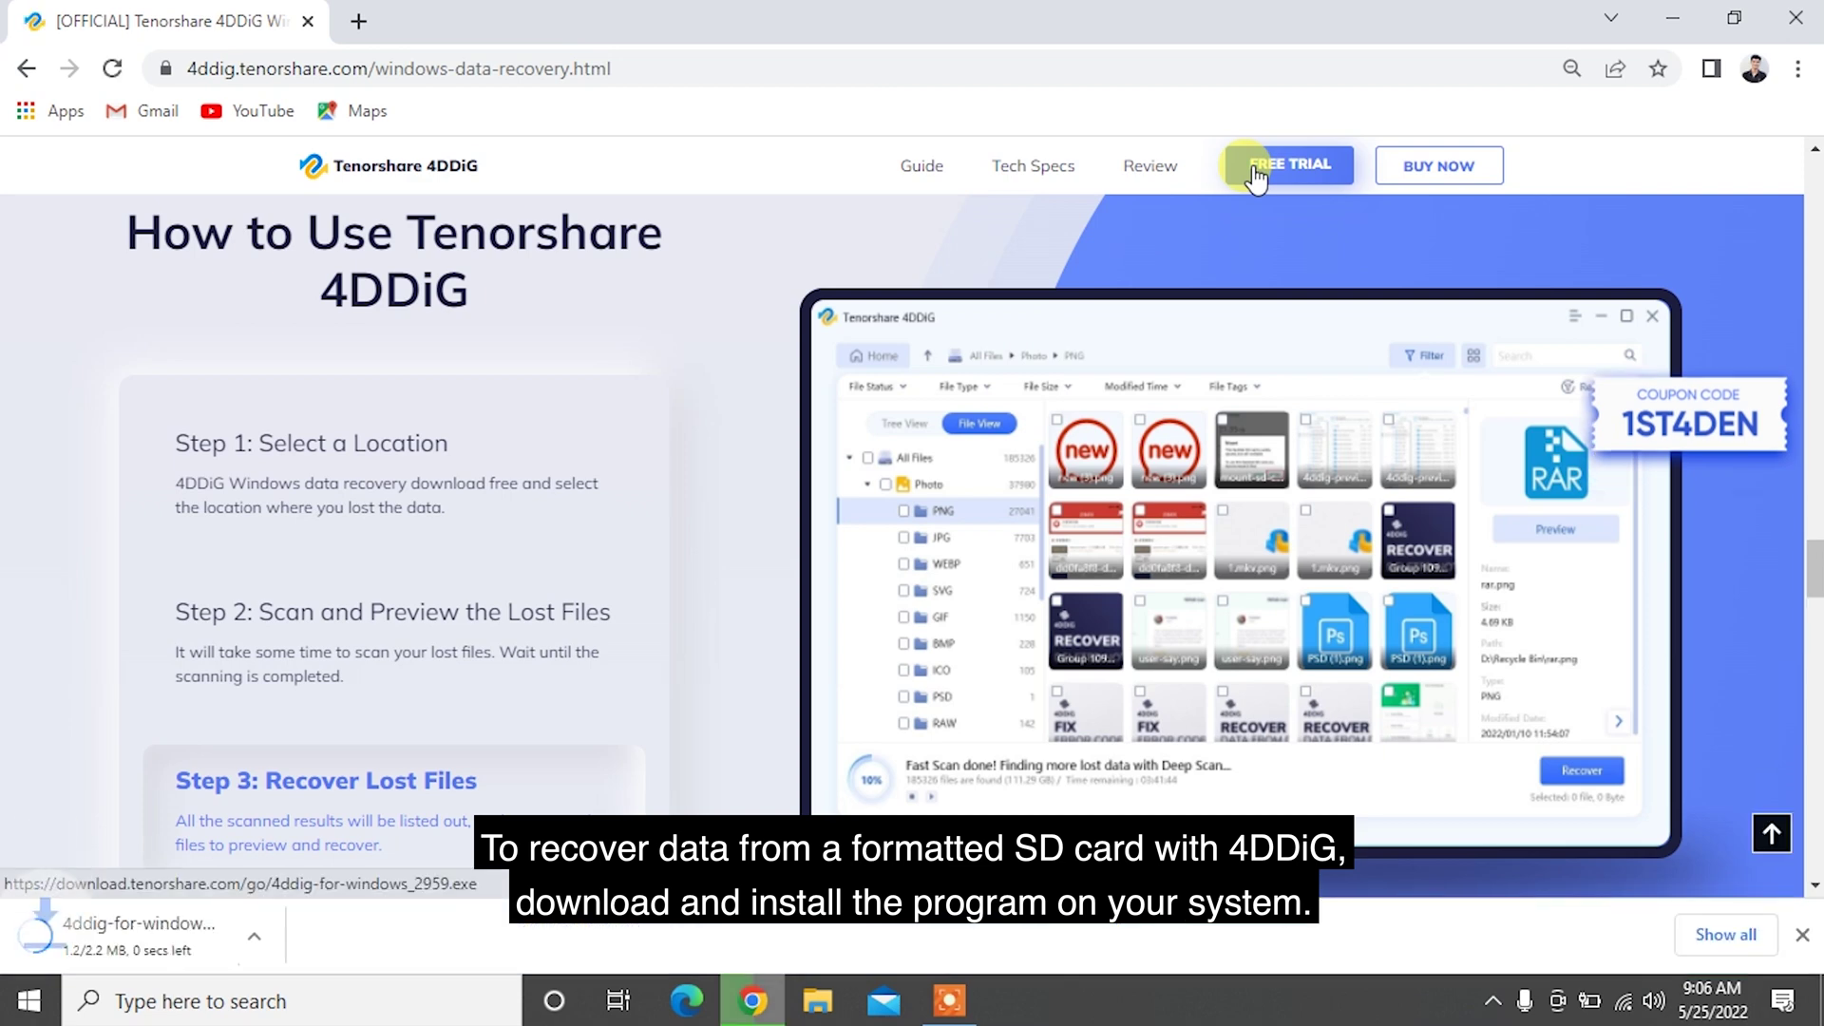
left_click(124, 948)
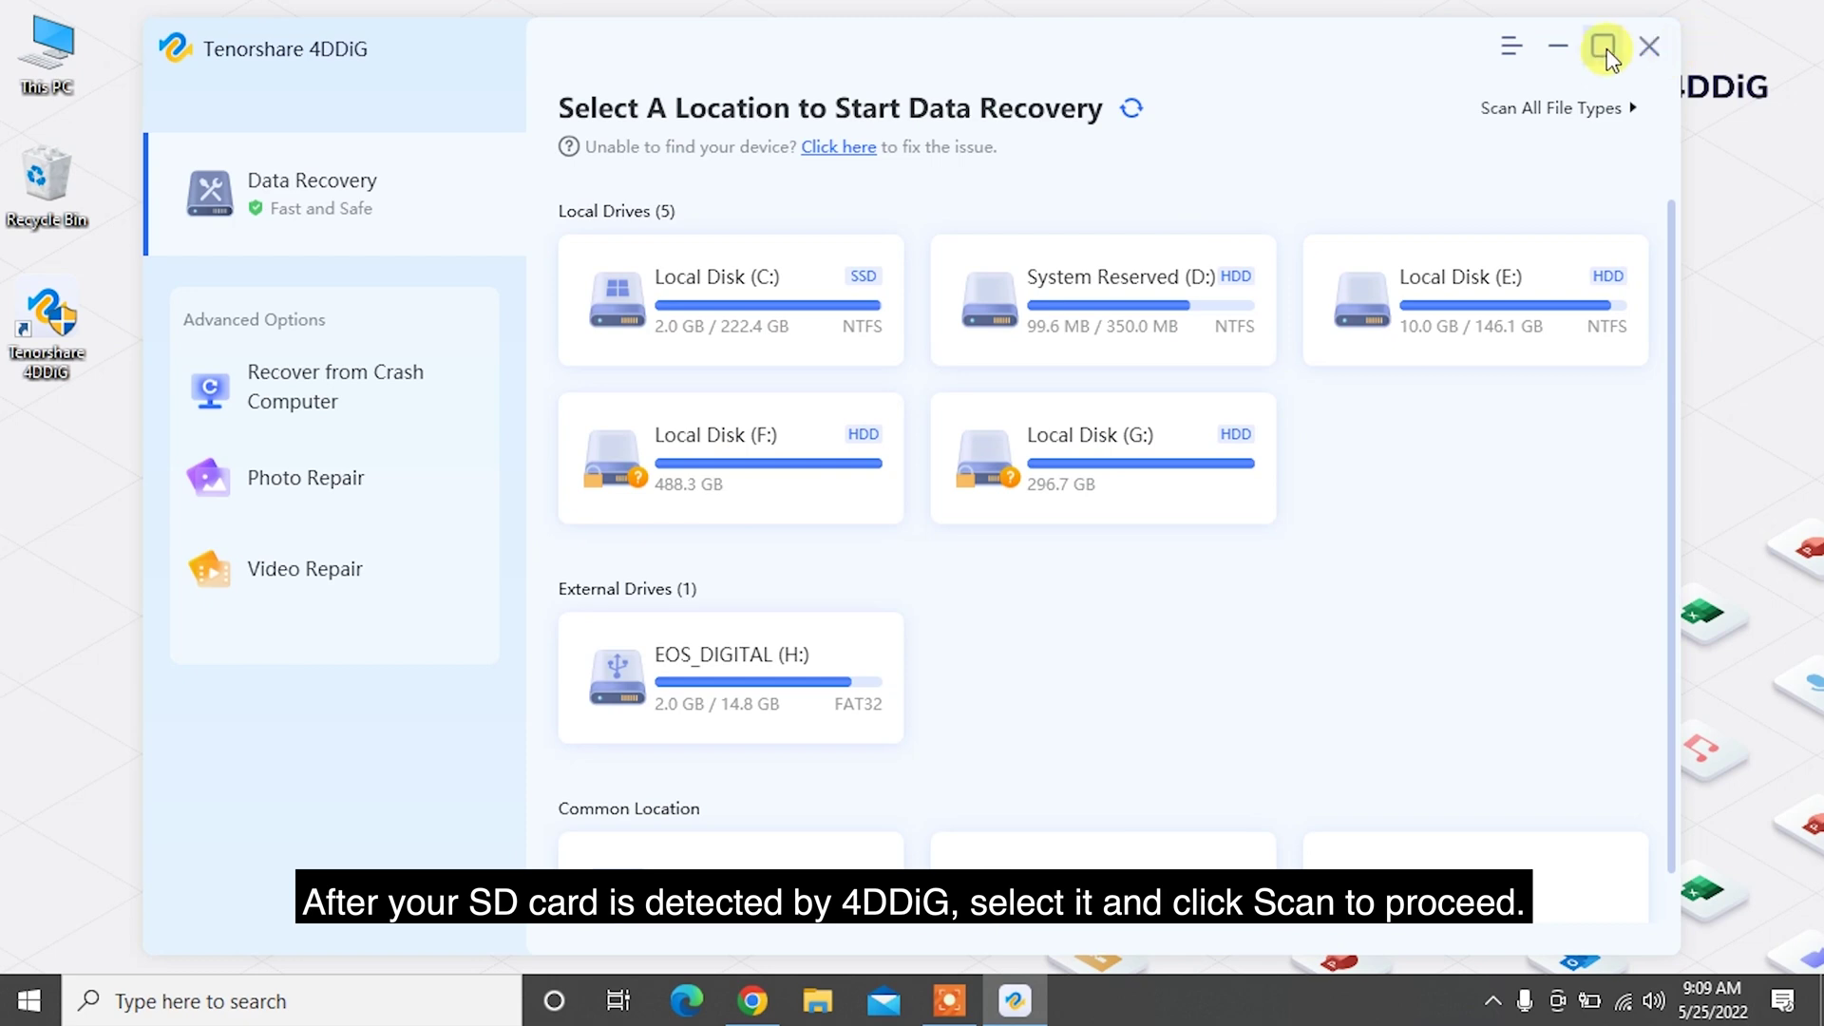
Maximize 4DDiG and scan EOS_DIGITAL (H:) under External Drives.
left_click(1604, 50)
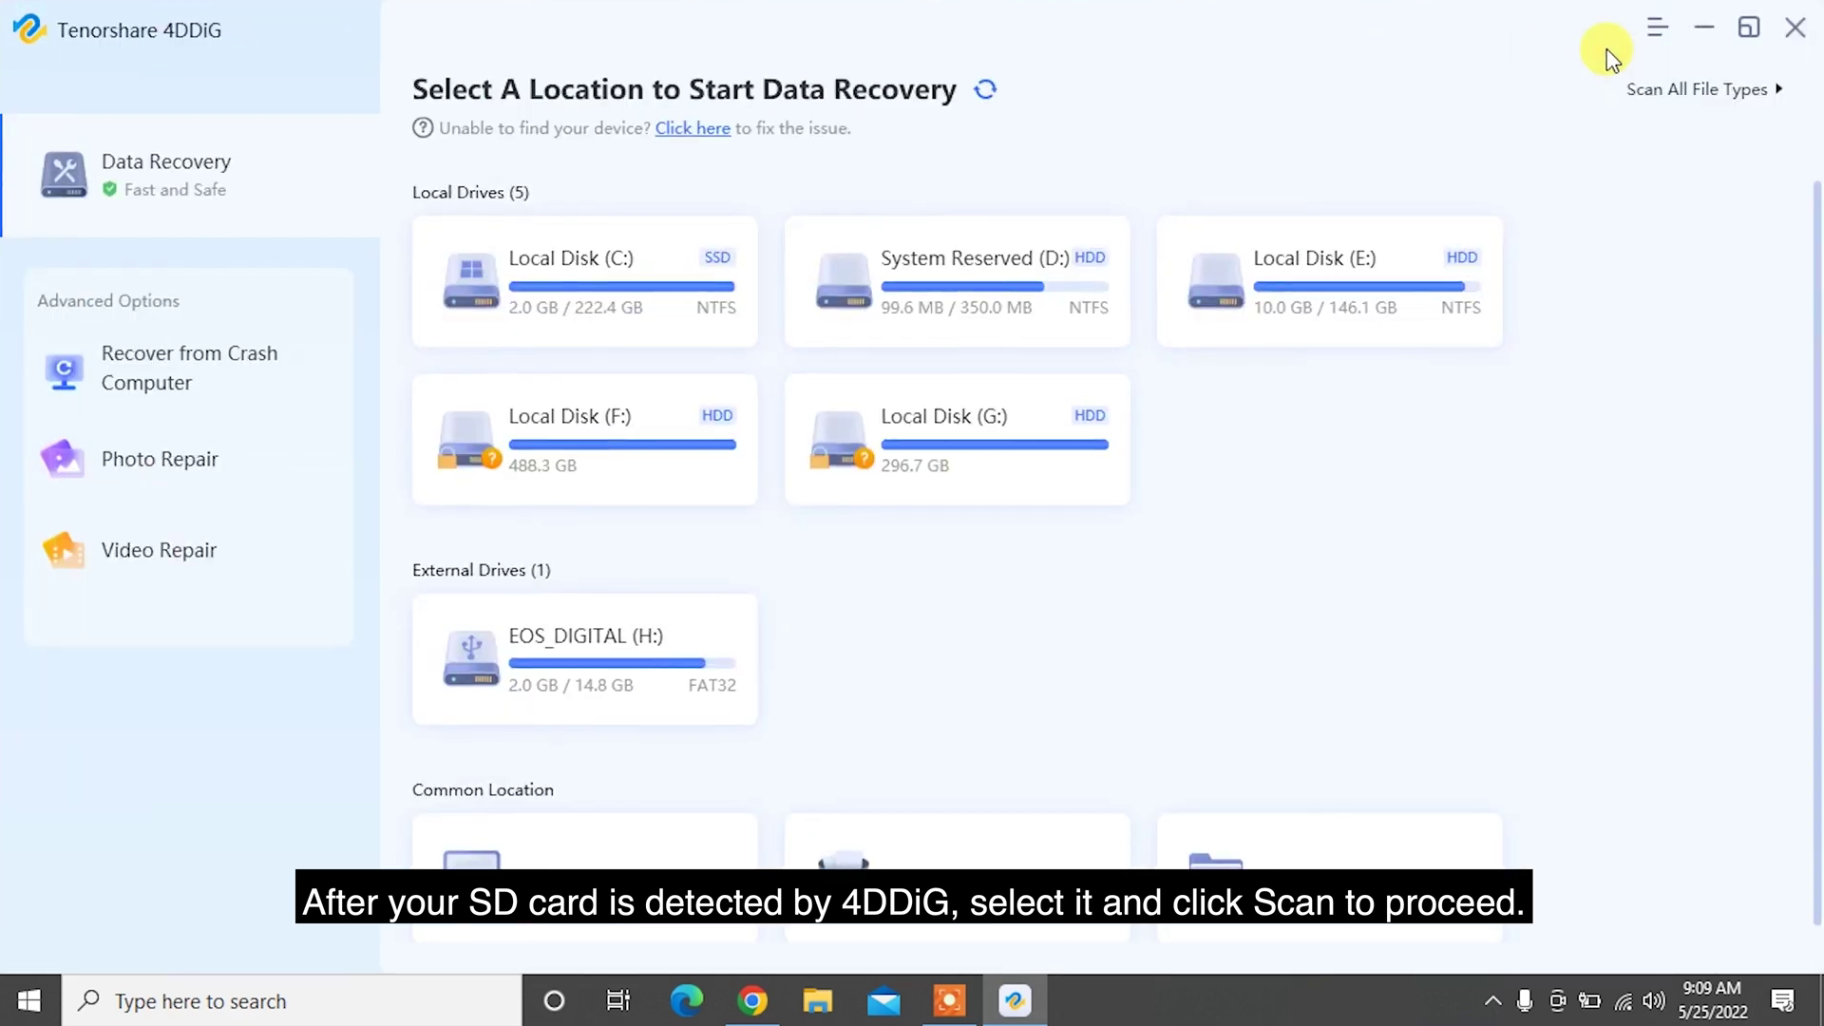
mouse_move(584, 669)
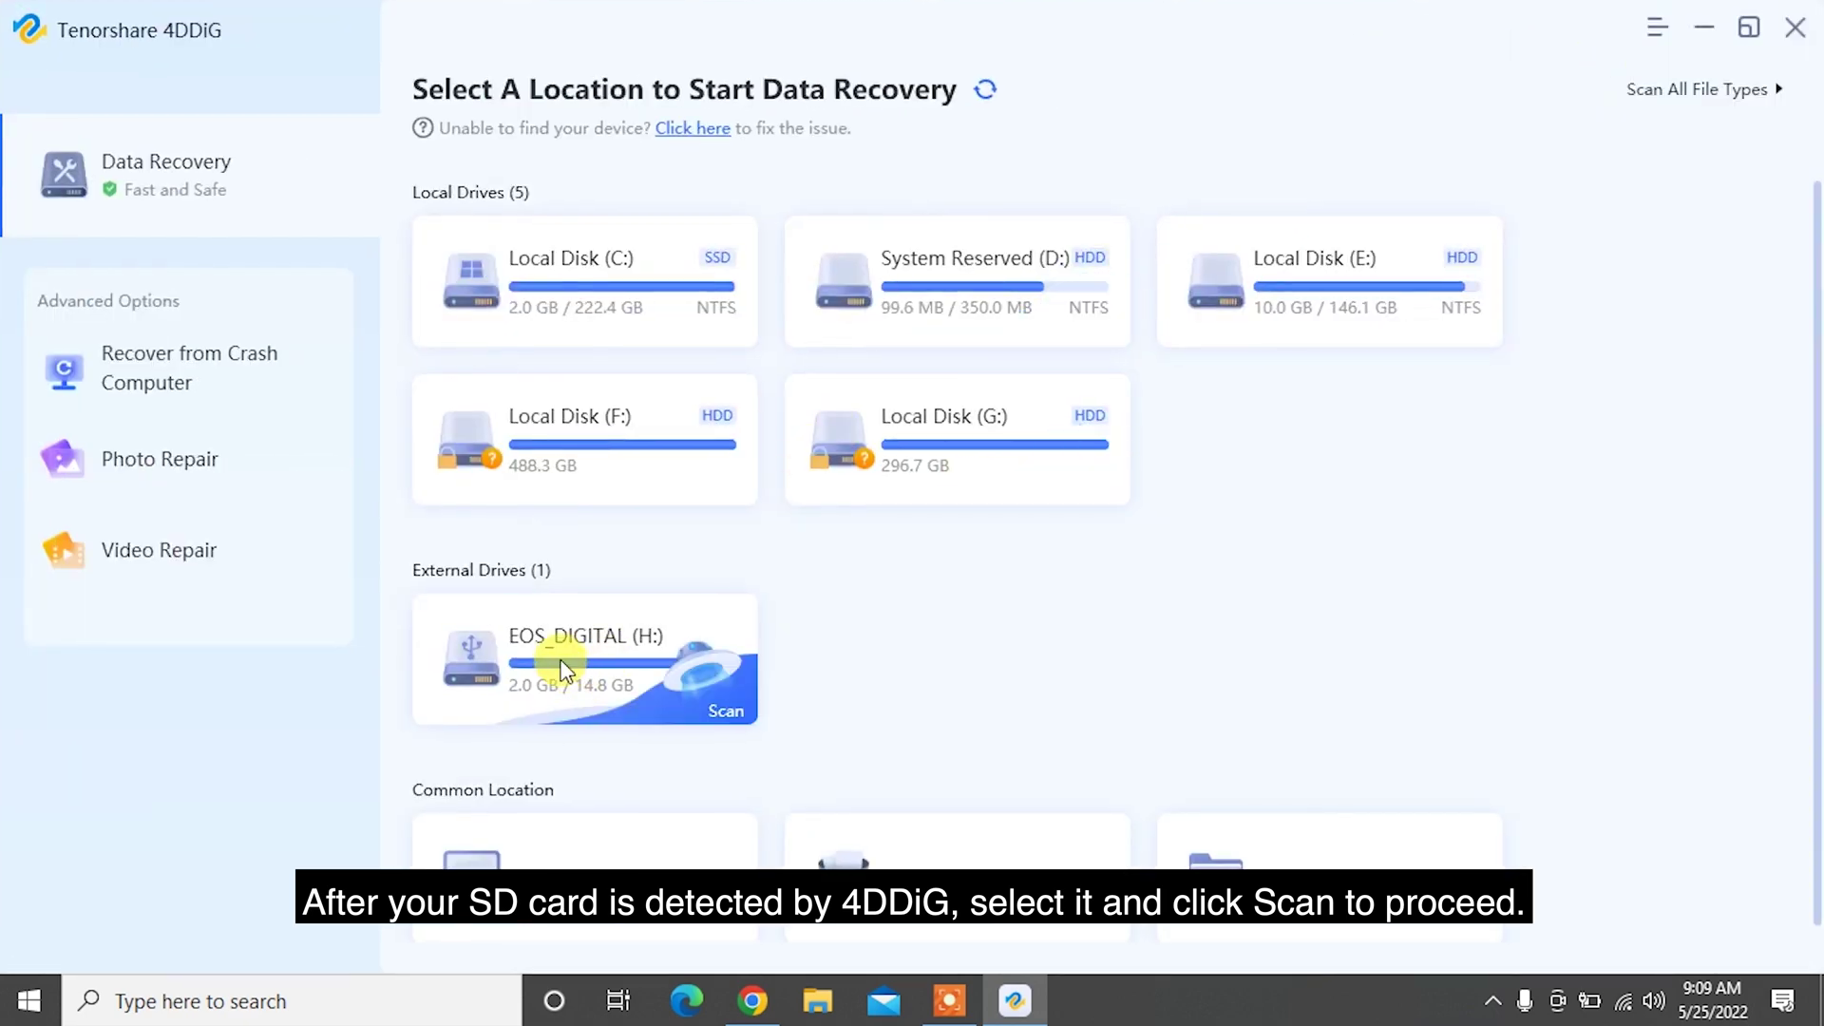
left_click(698, 698)
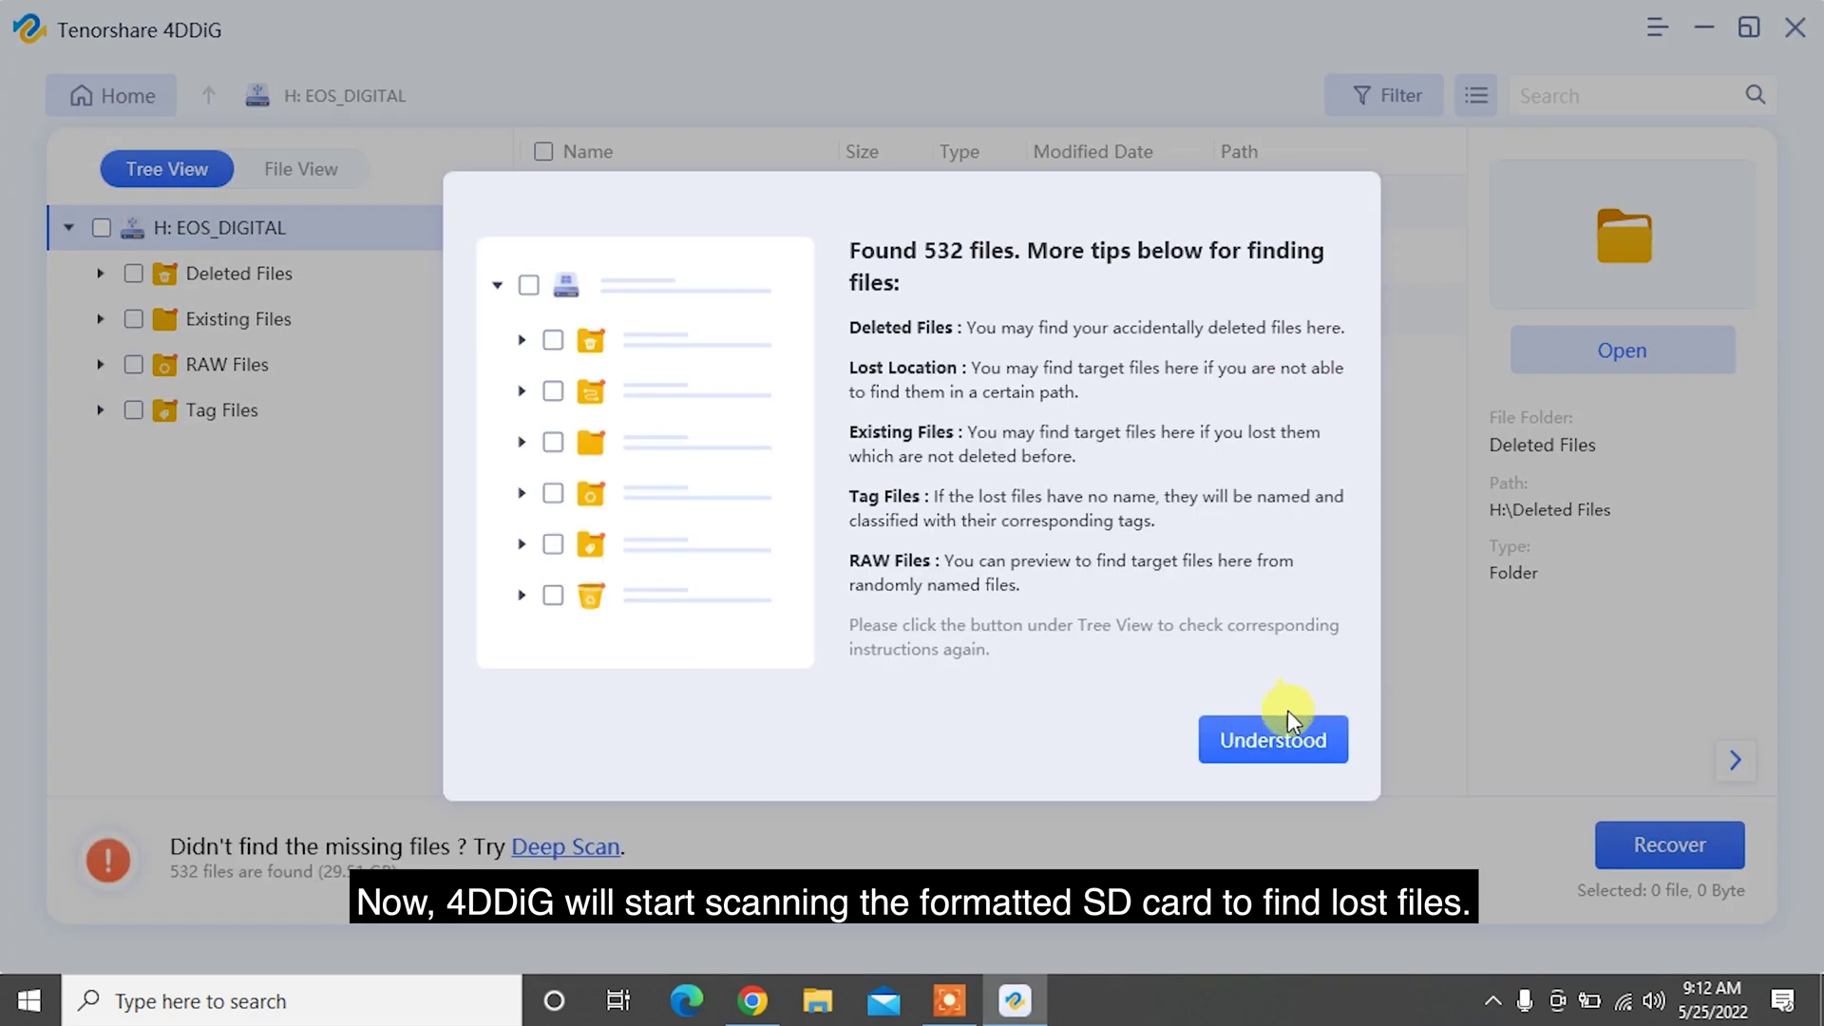
In File View under Photo > JPG, select IMG_0800, IMG_0750 and IMG_0796.
left_click(1268, 737)
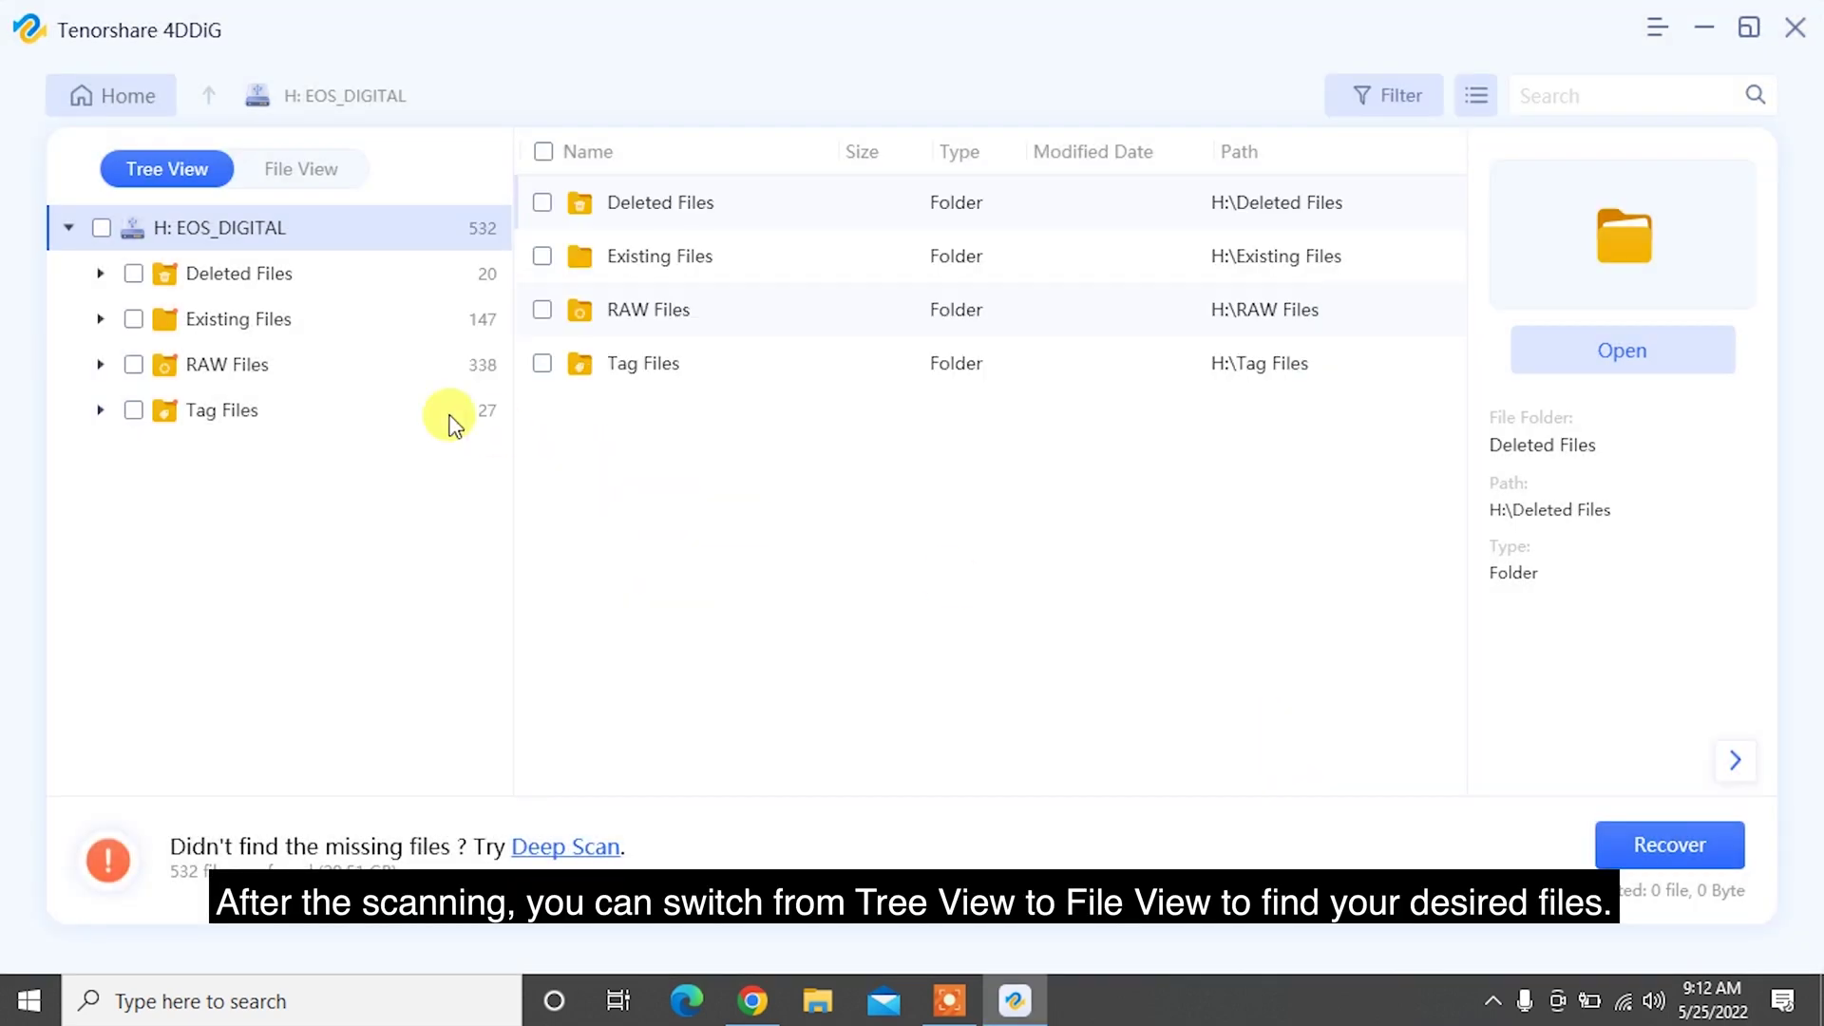
left_click(272, 172)
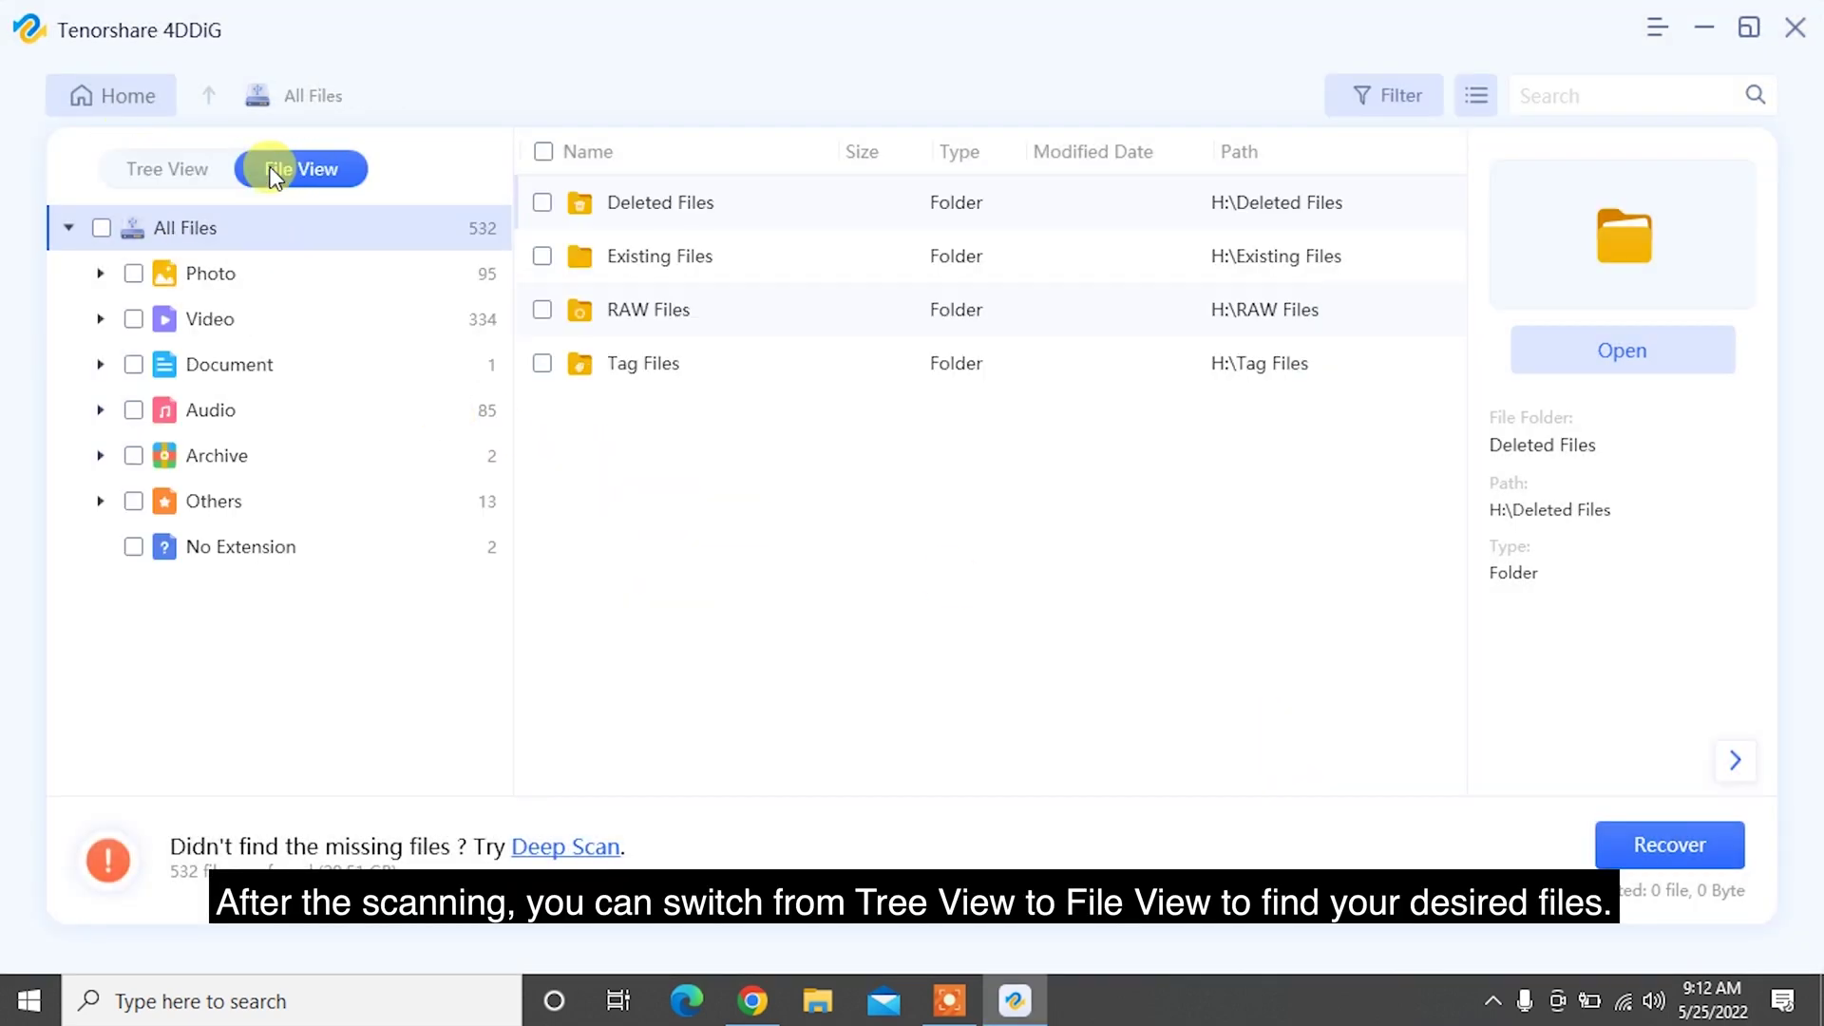
left_click(245, 276)
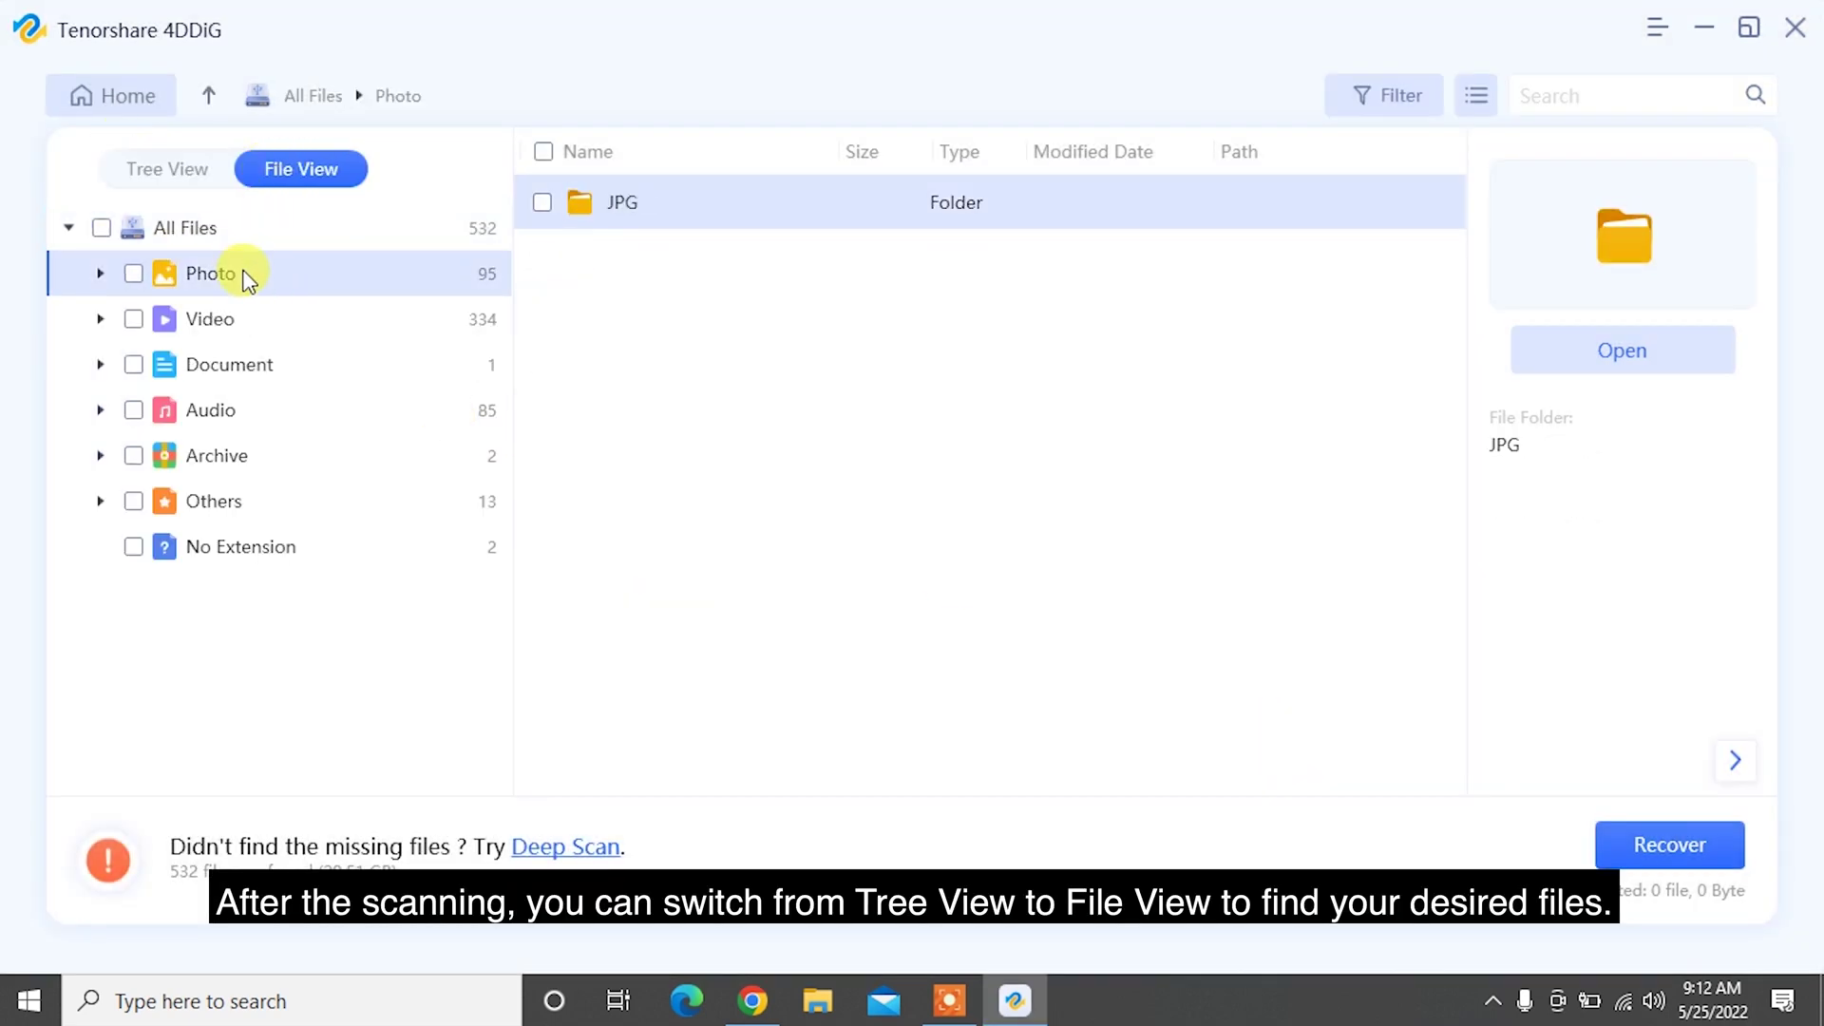
double_click(722, 203)
left_click(543, 202)
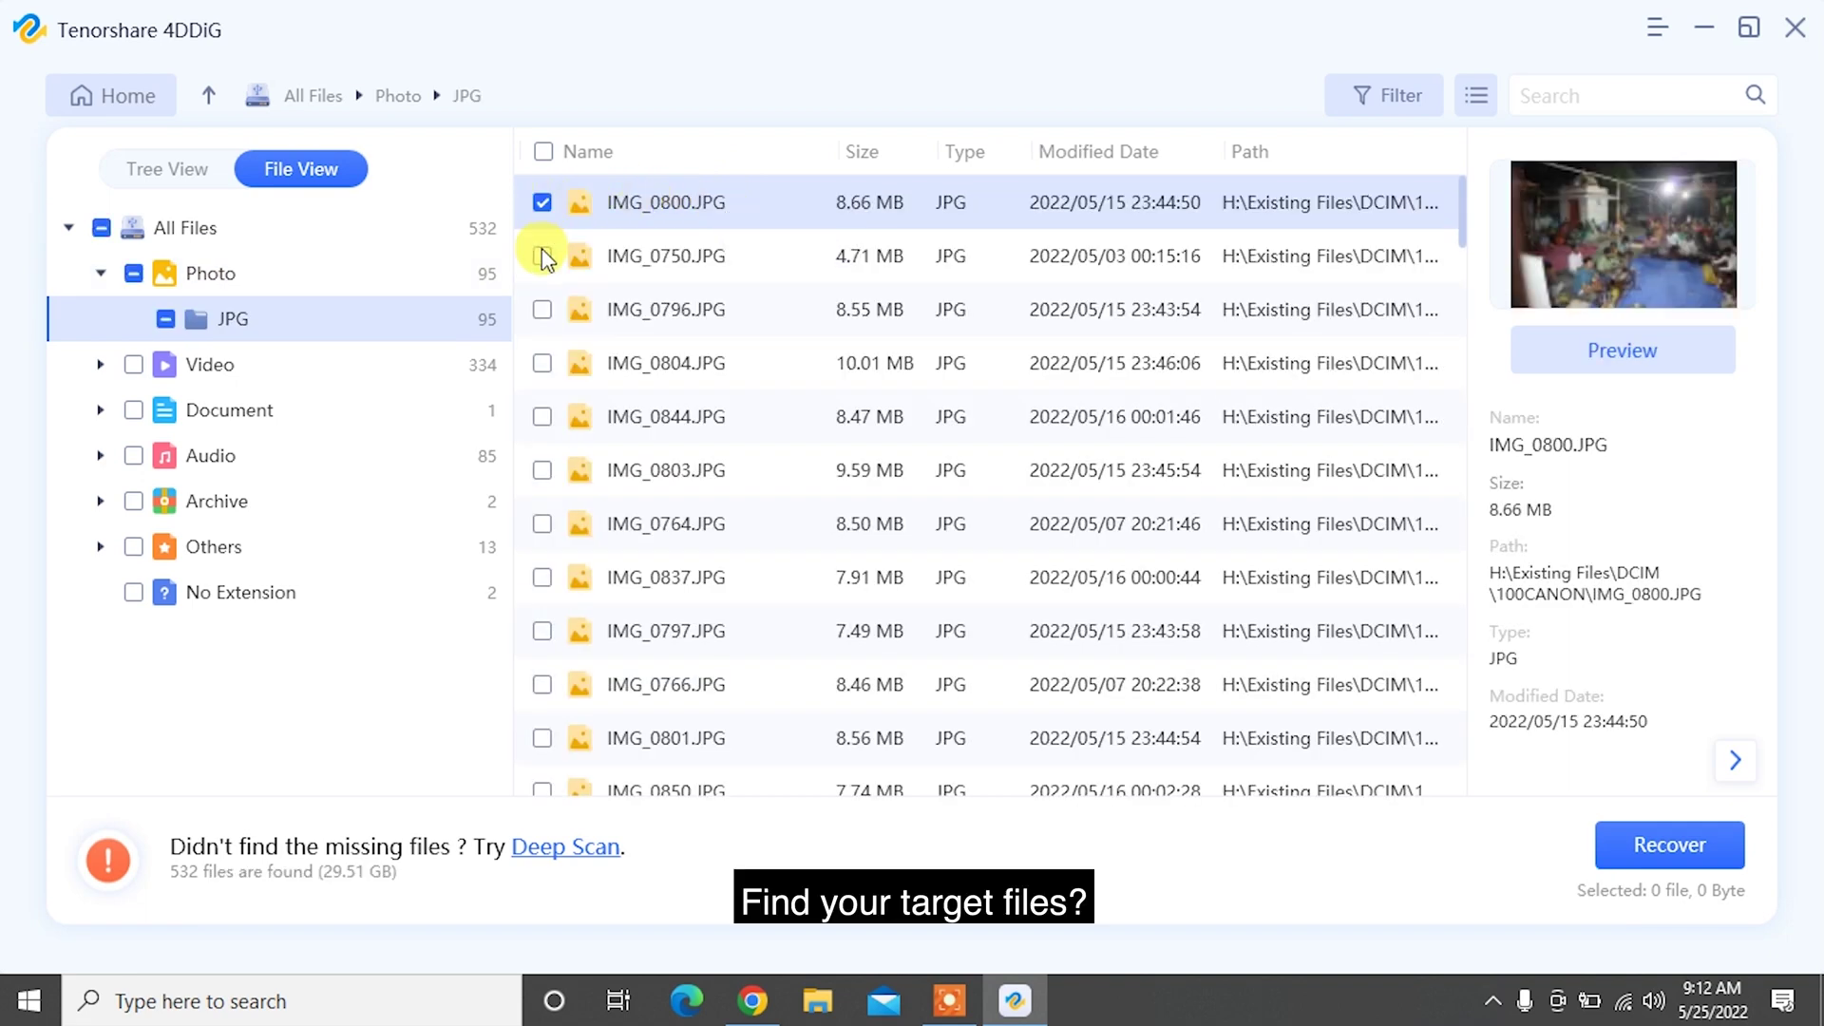
left_click(543, 257)
left_click(543, 310)
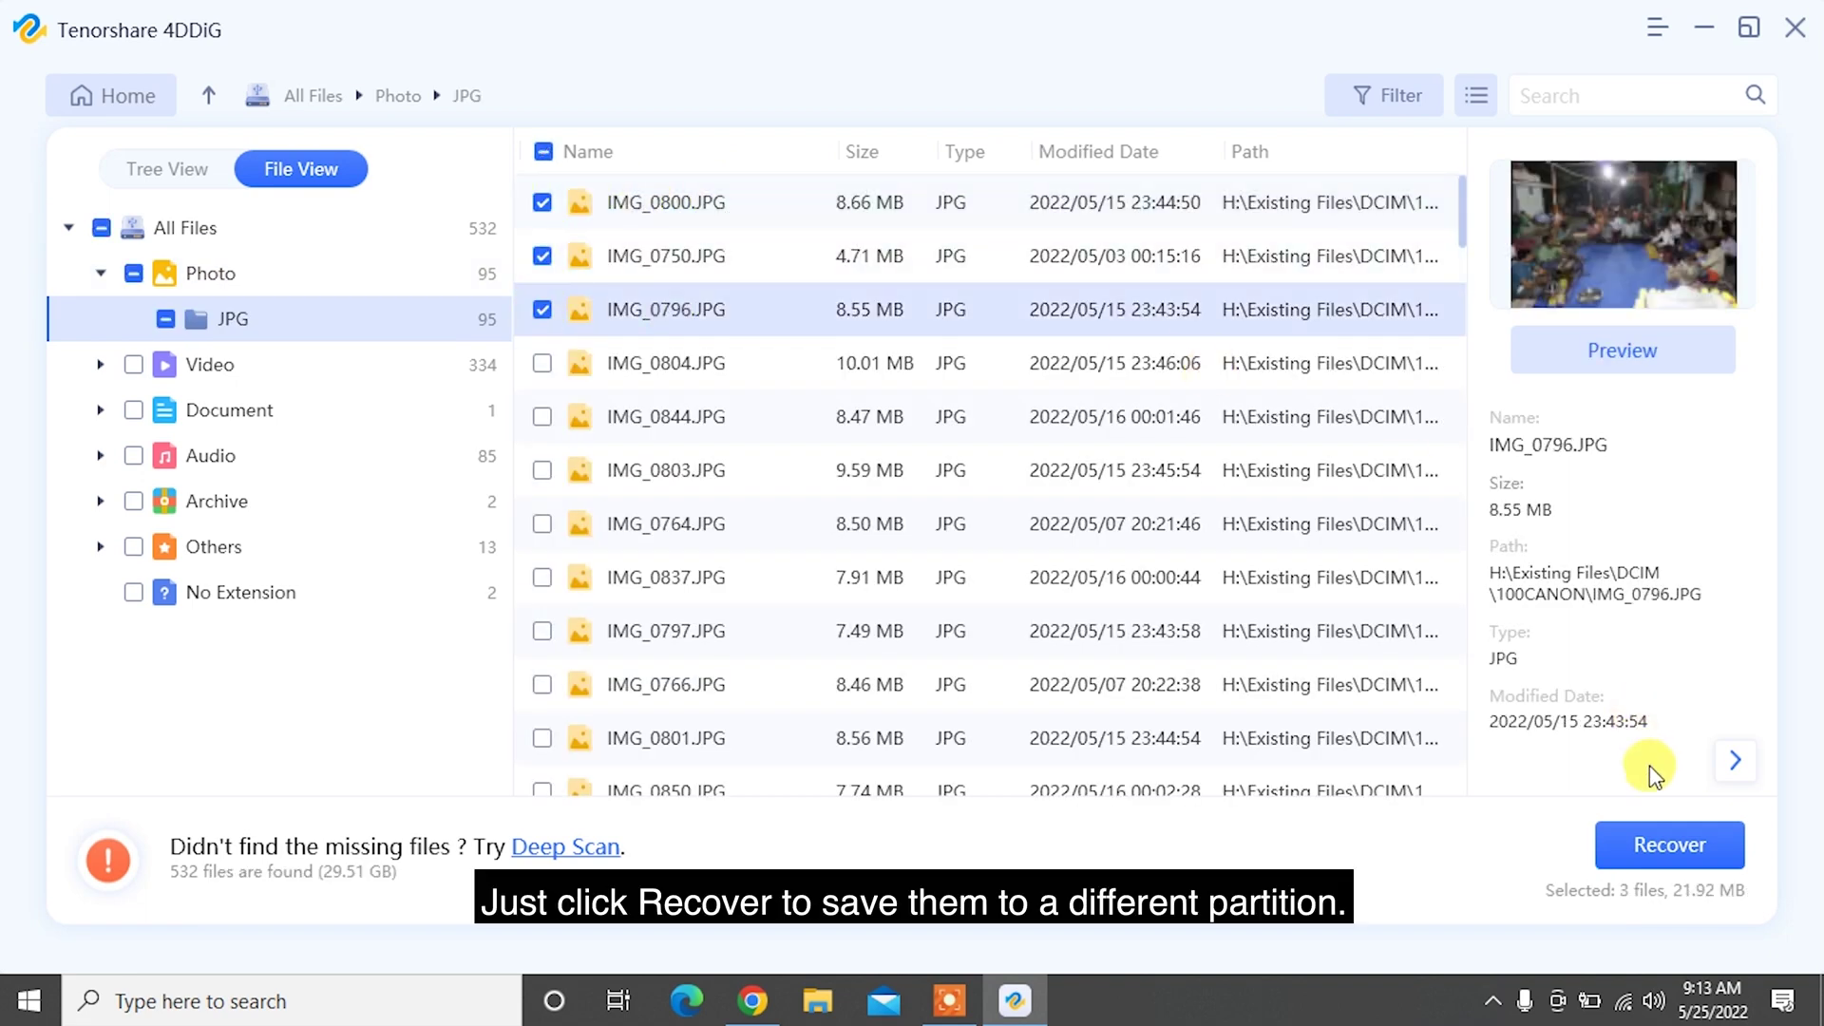
Recover the three photos to the Desktop and view them in File Explorer.
left_click(1666, 842)
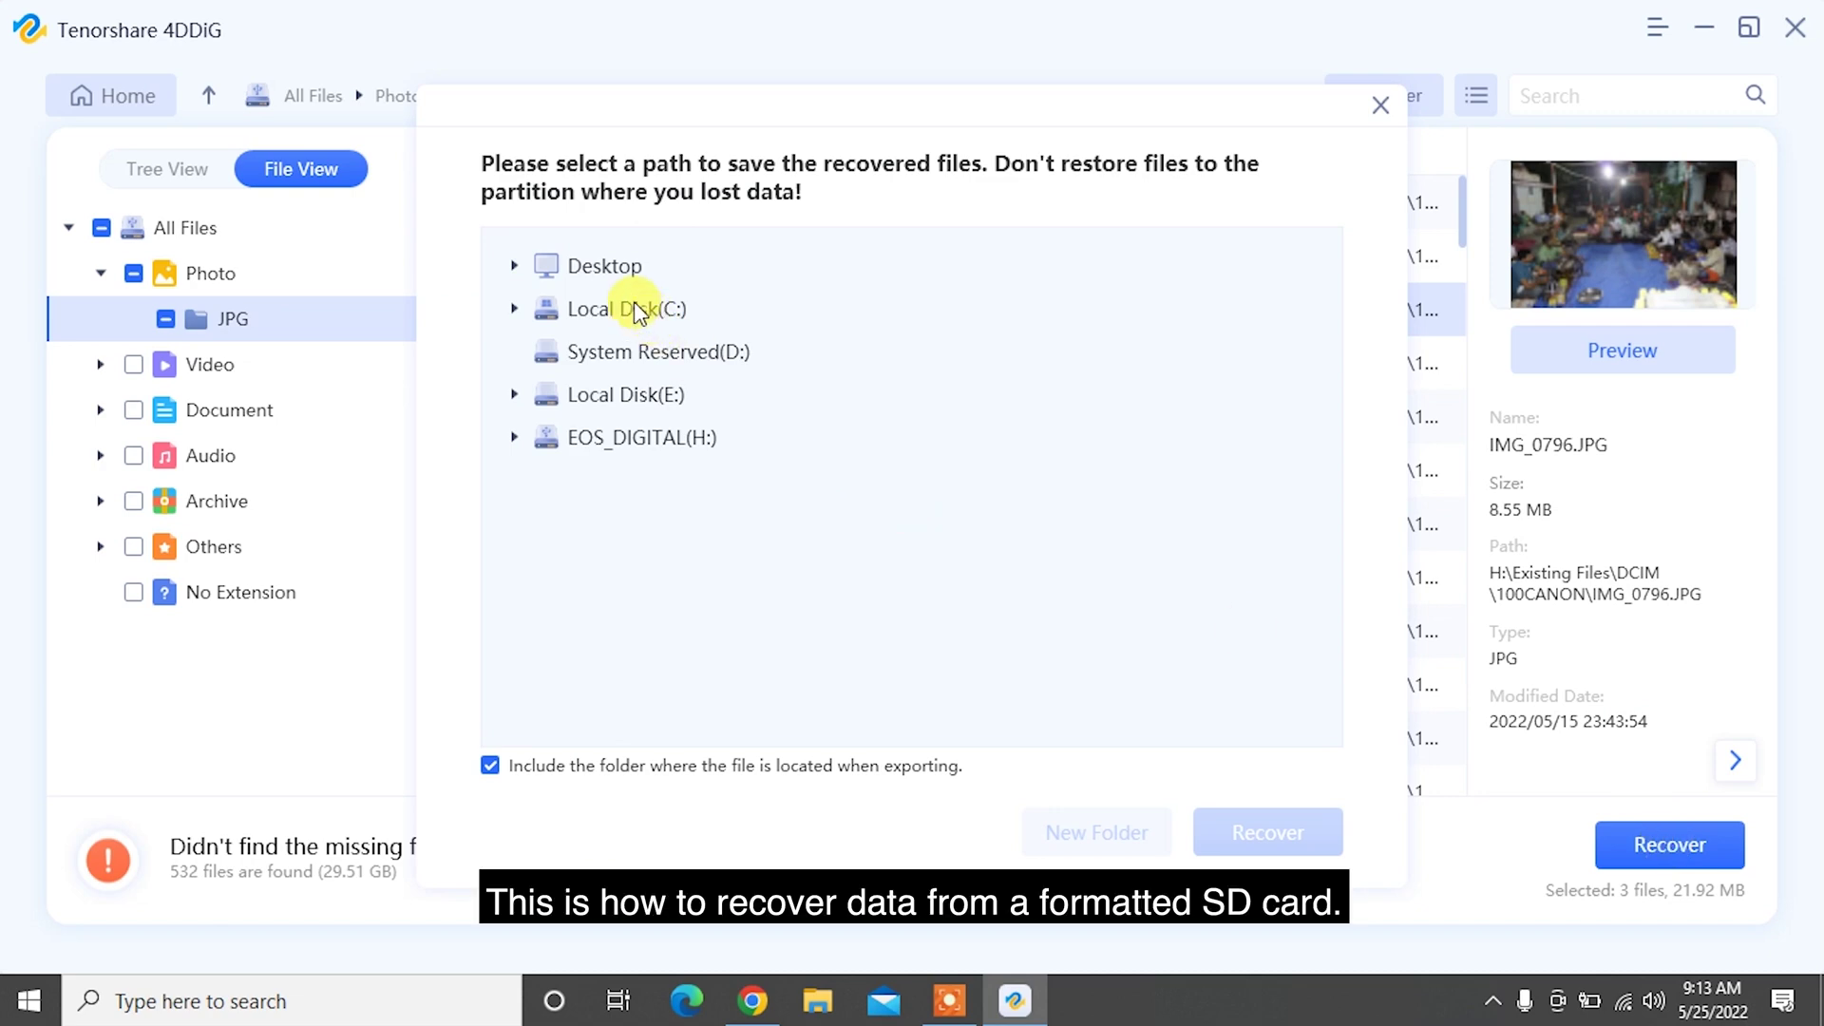
left_click(606, 267)
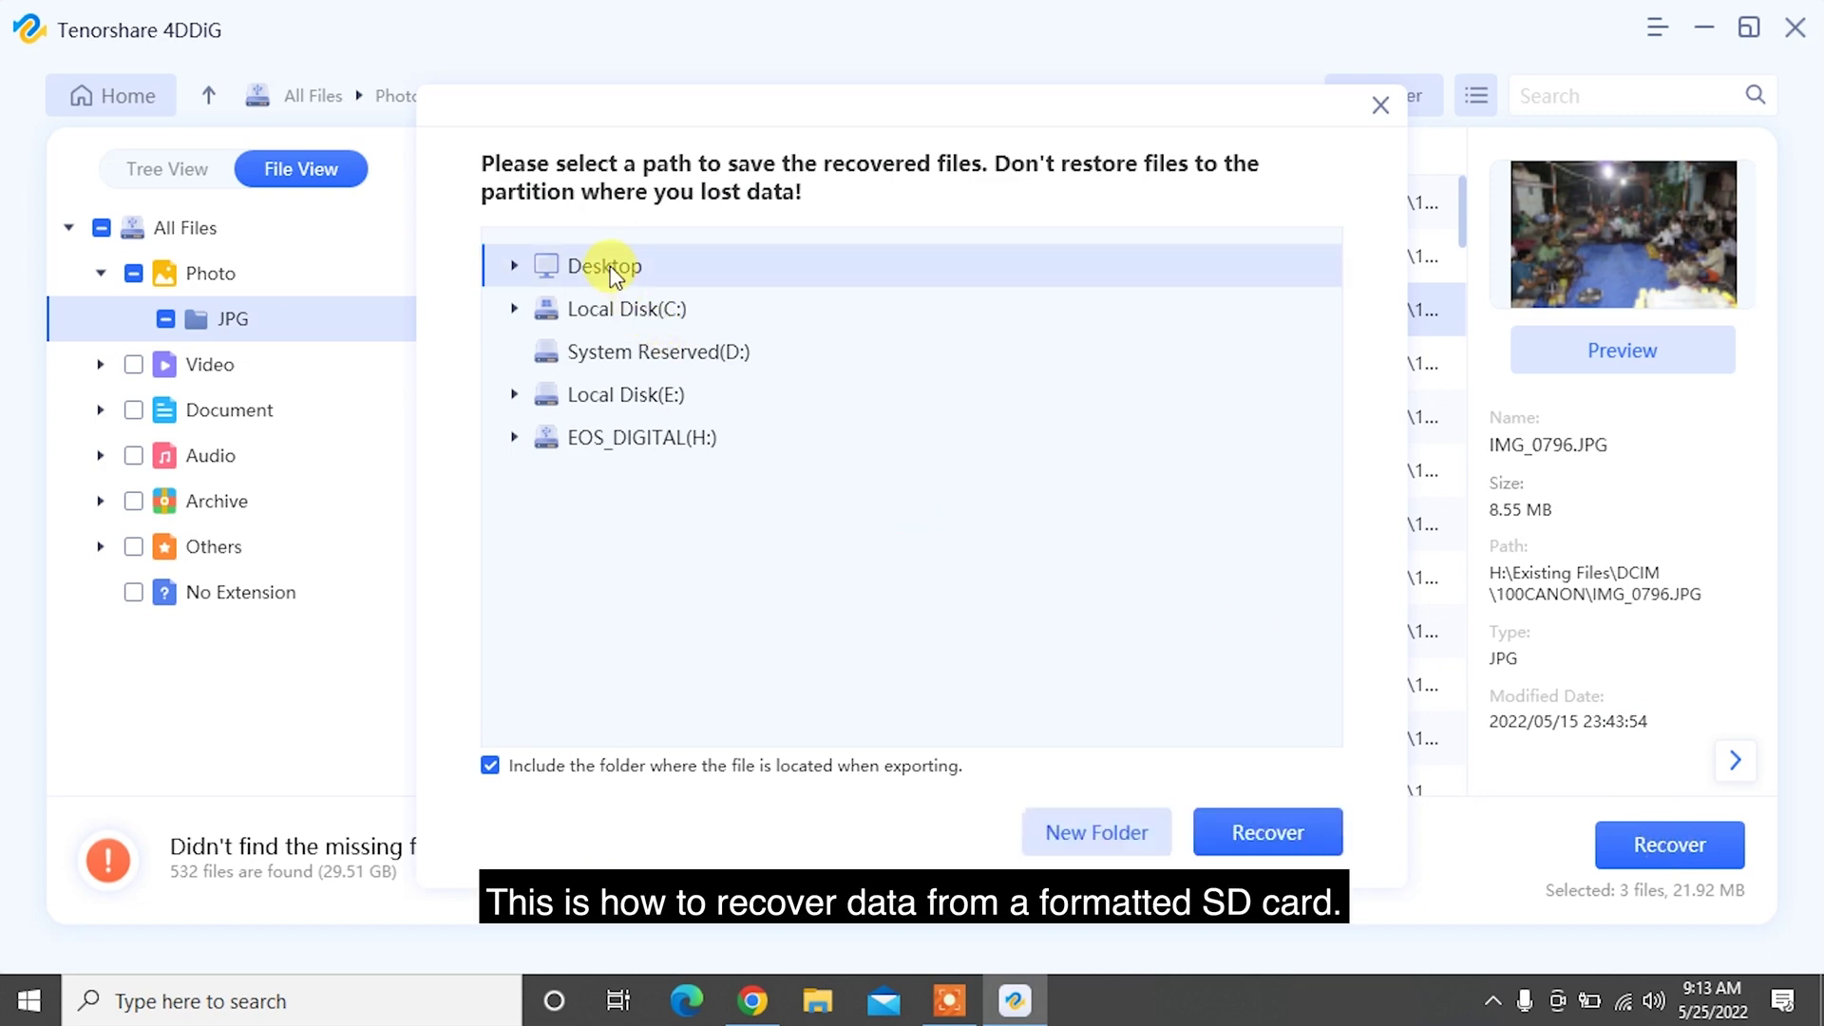
left_click(1285, 824)
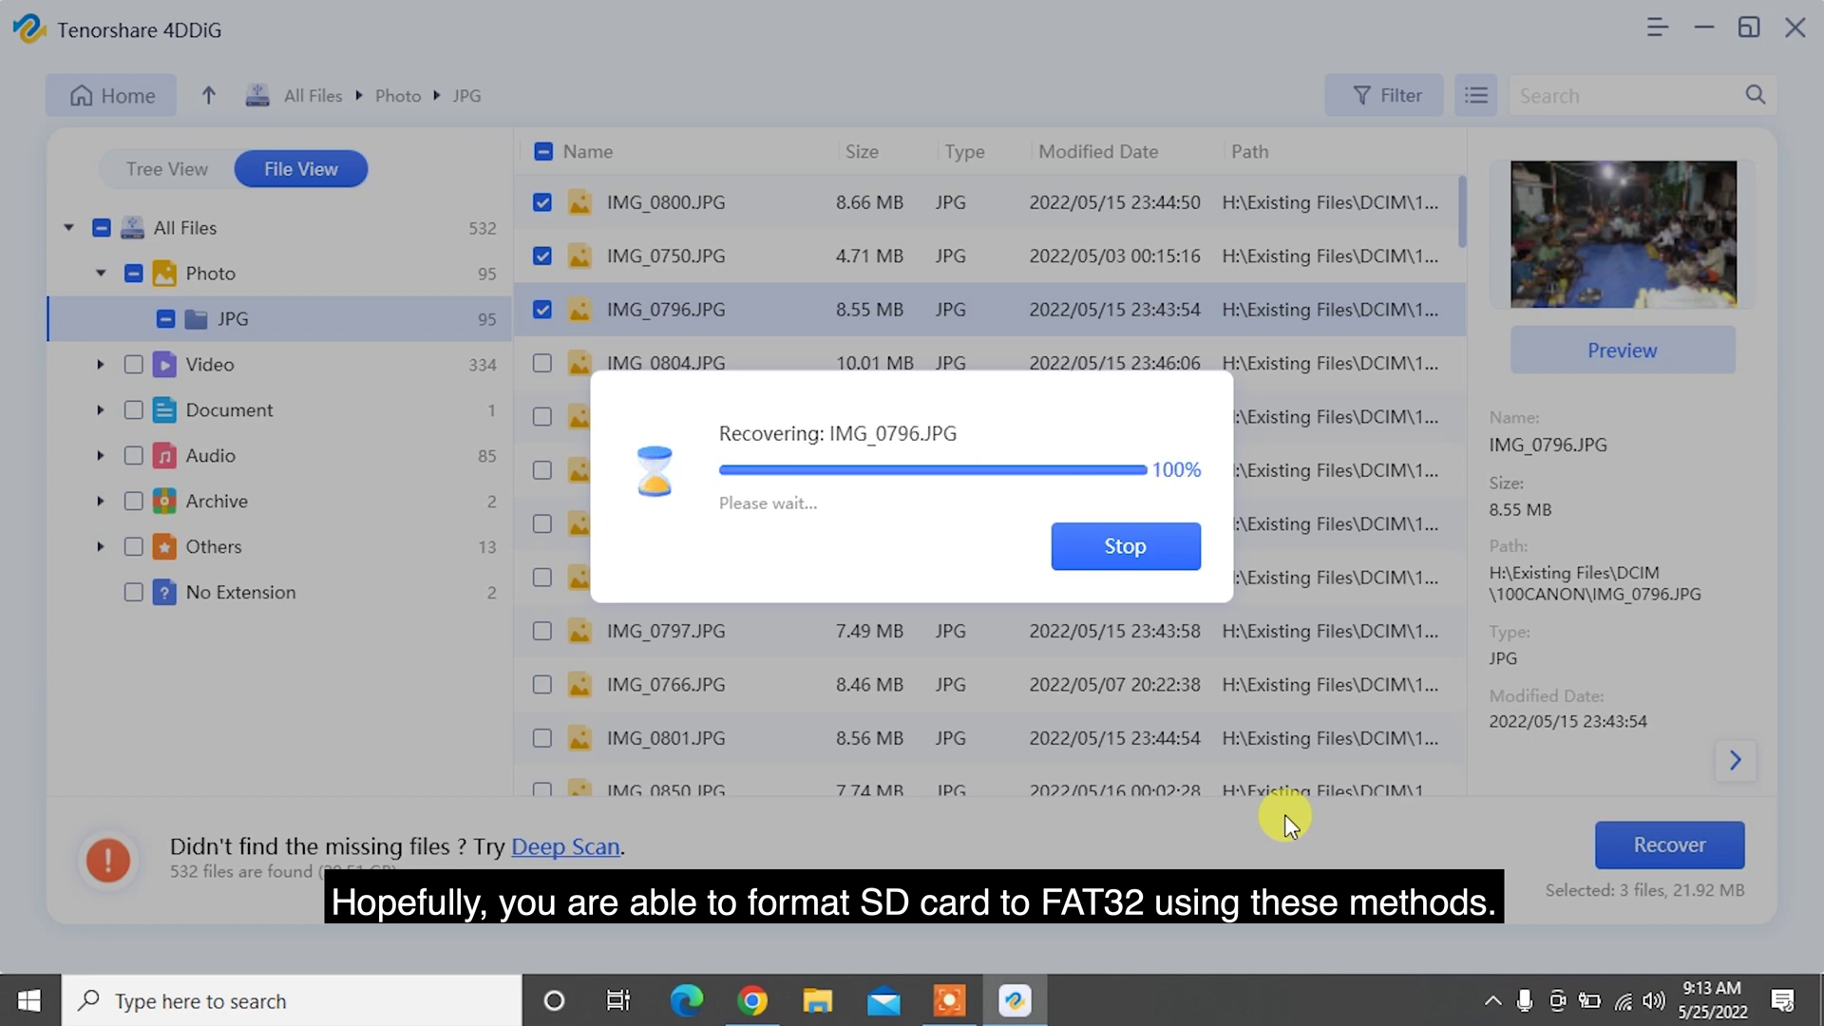
left_click(941, 604)
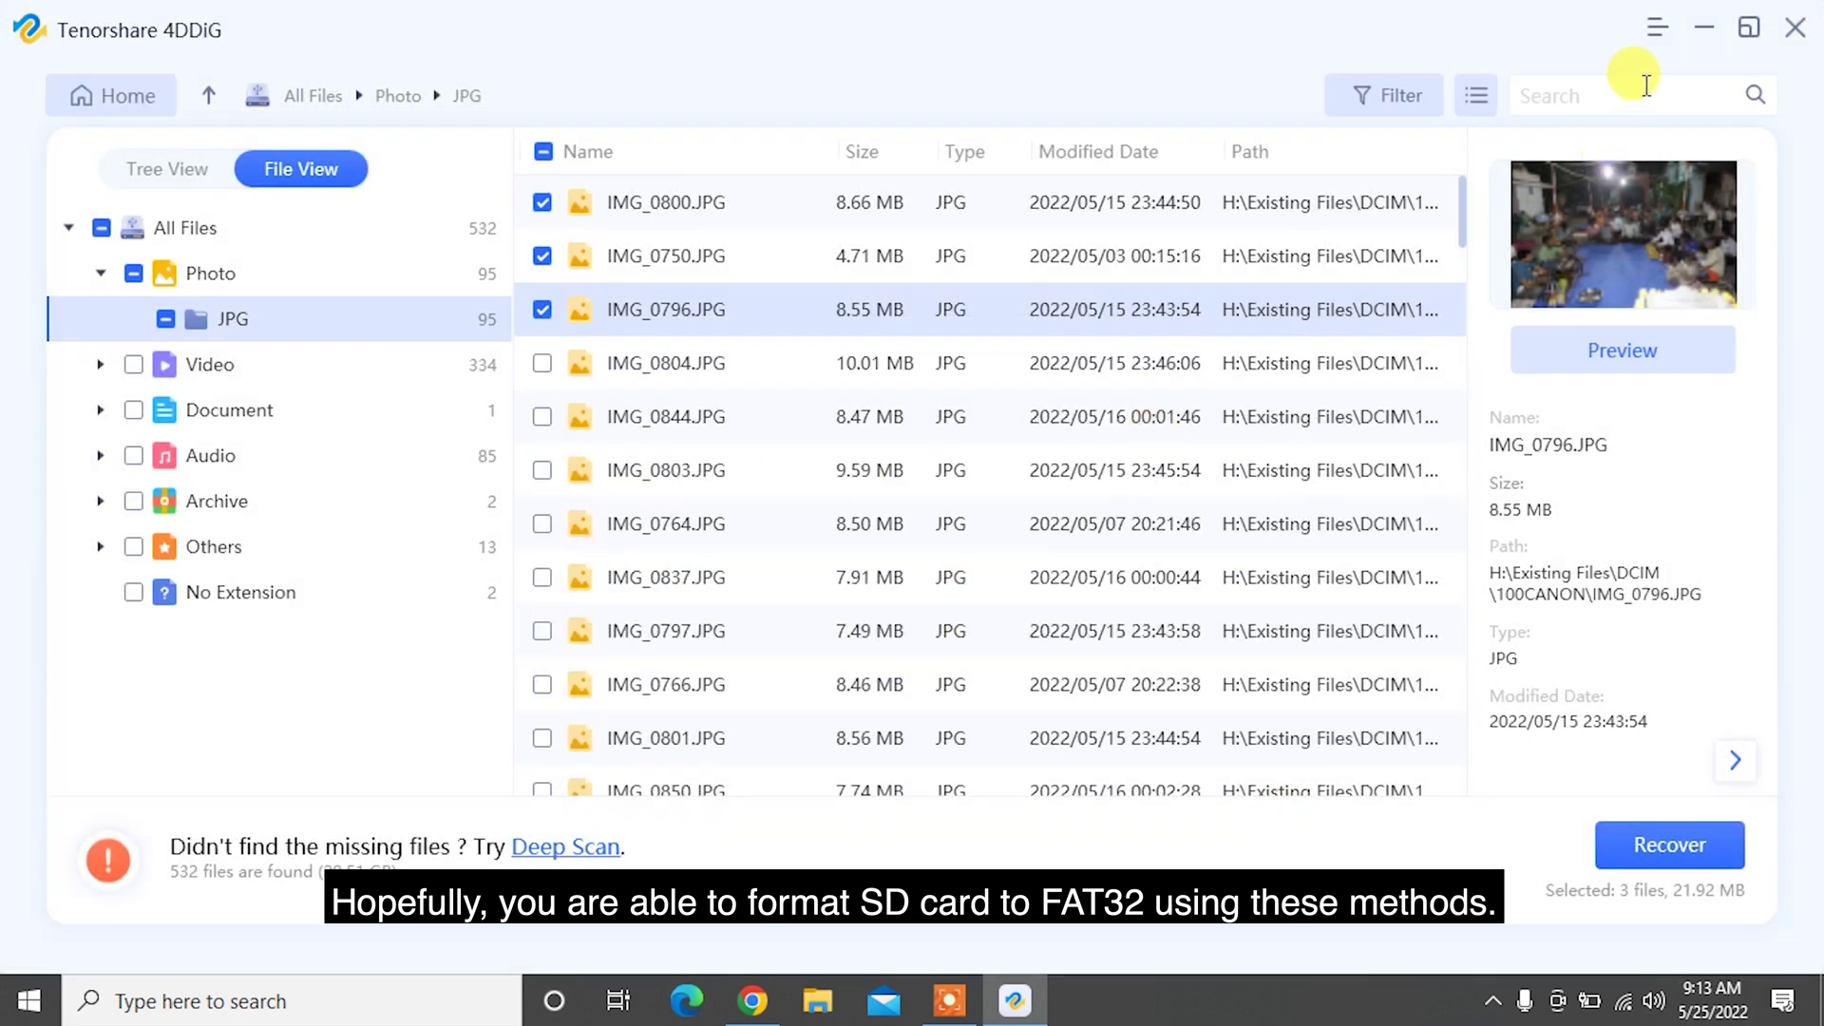
left_click(1696, 34)
left_click_drag(817, 342, 327, 240)
left_click(1046, 297)
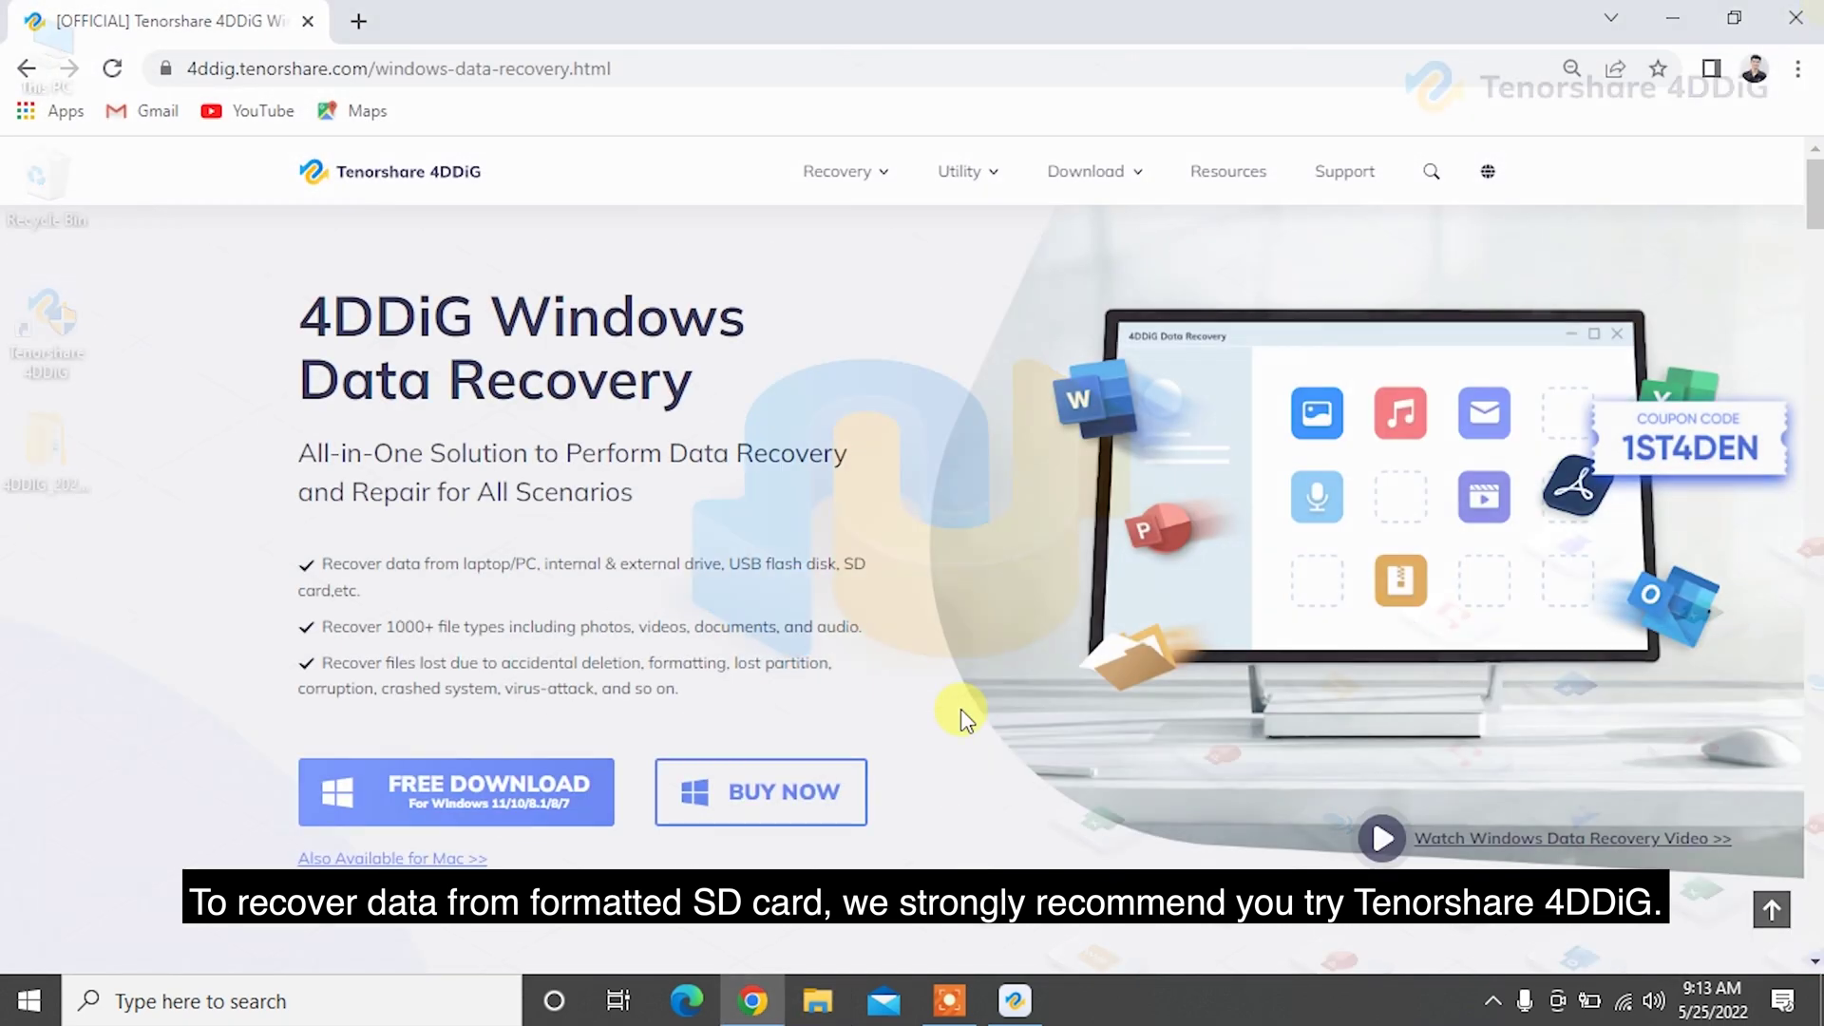
scroll(961, 709, "down", 5)
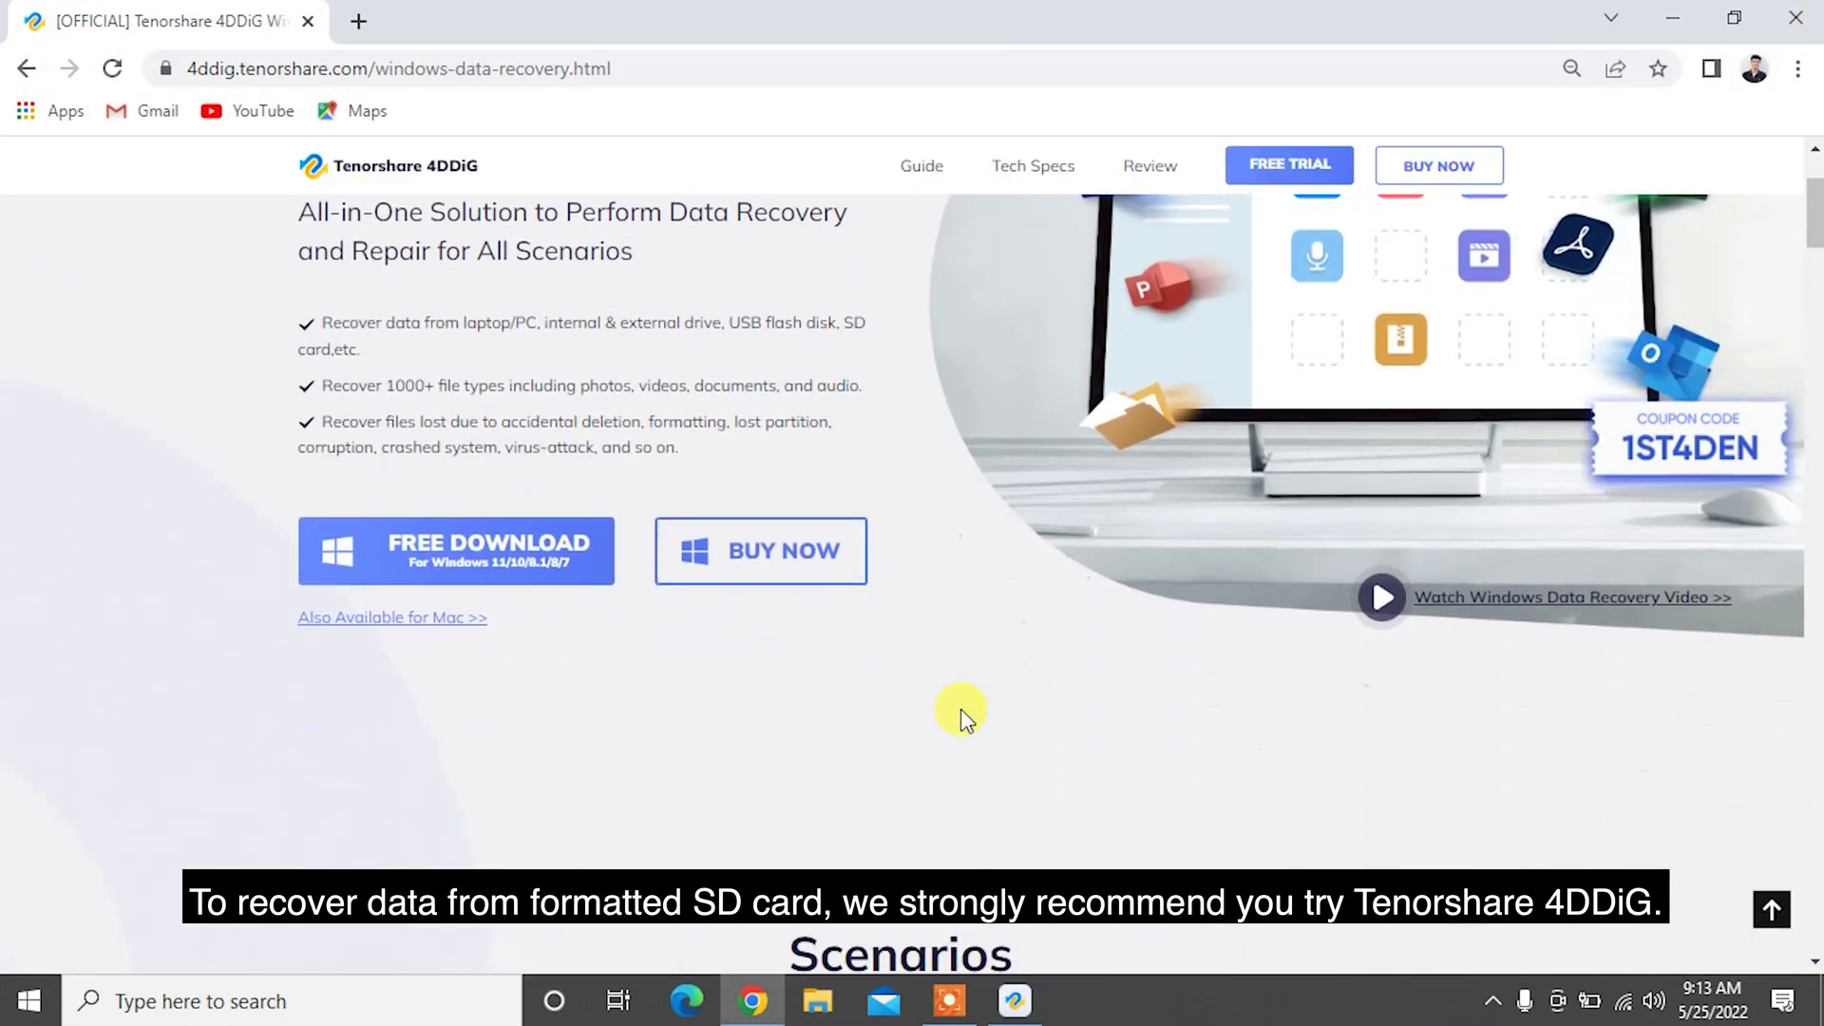
scroll(963, 708, "down", 5)
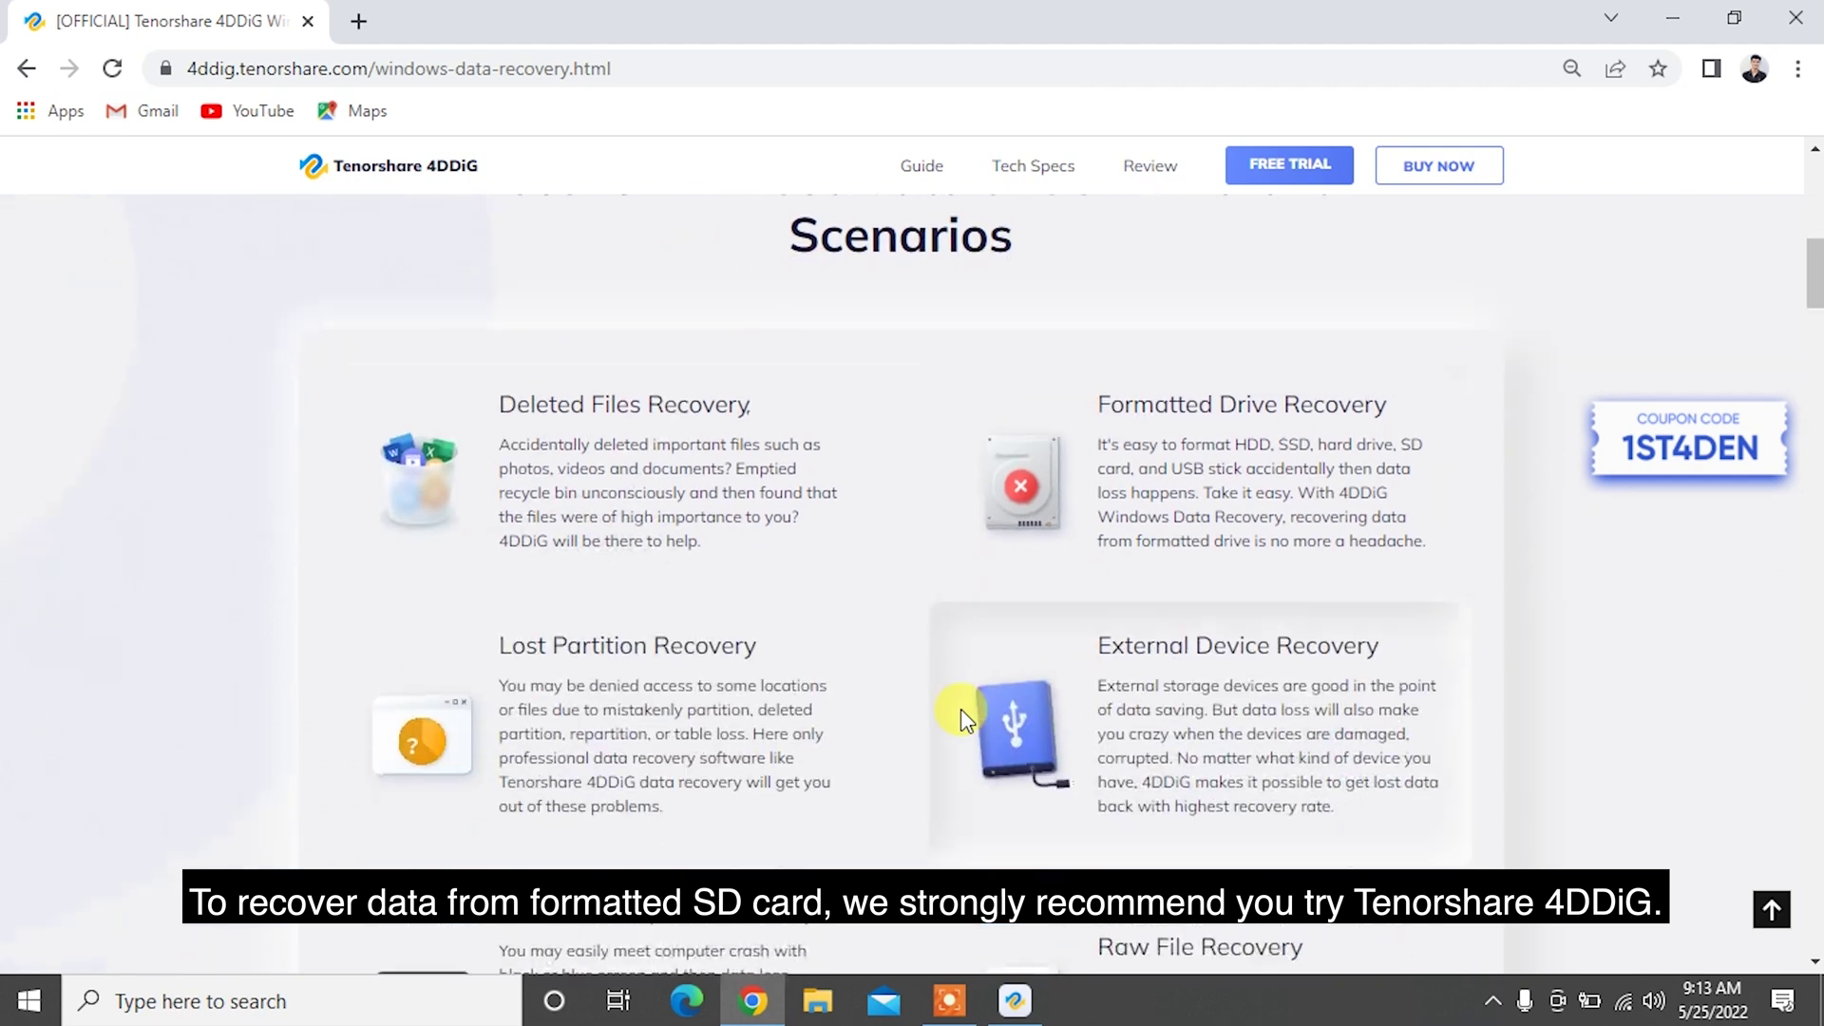
scroll(960, 709, "down", 5)
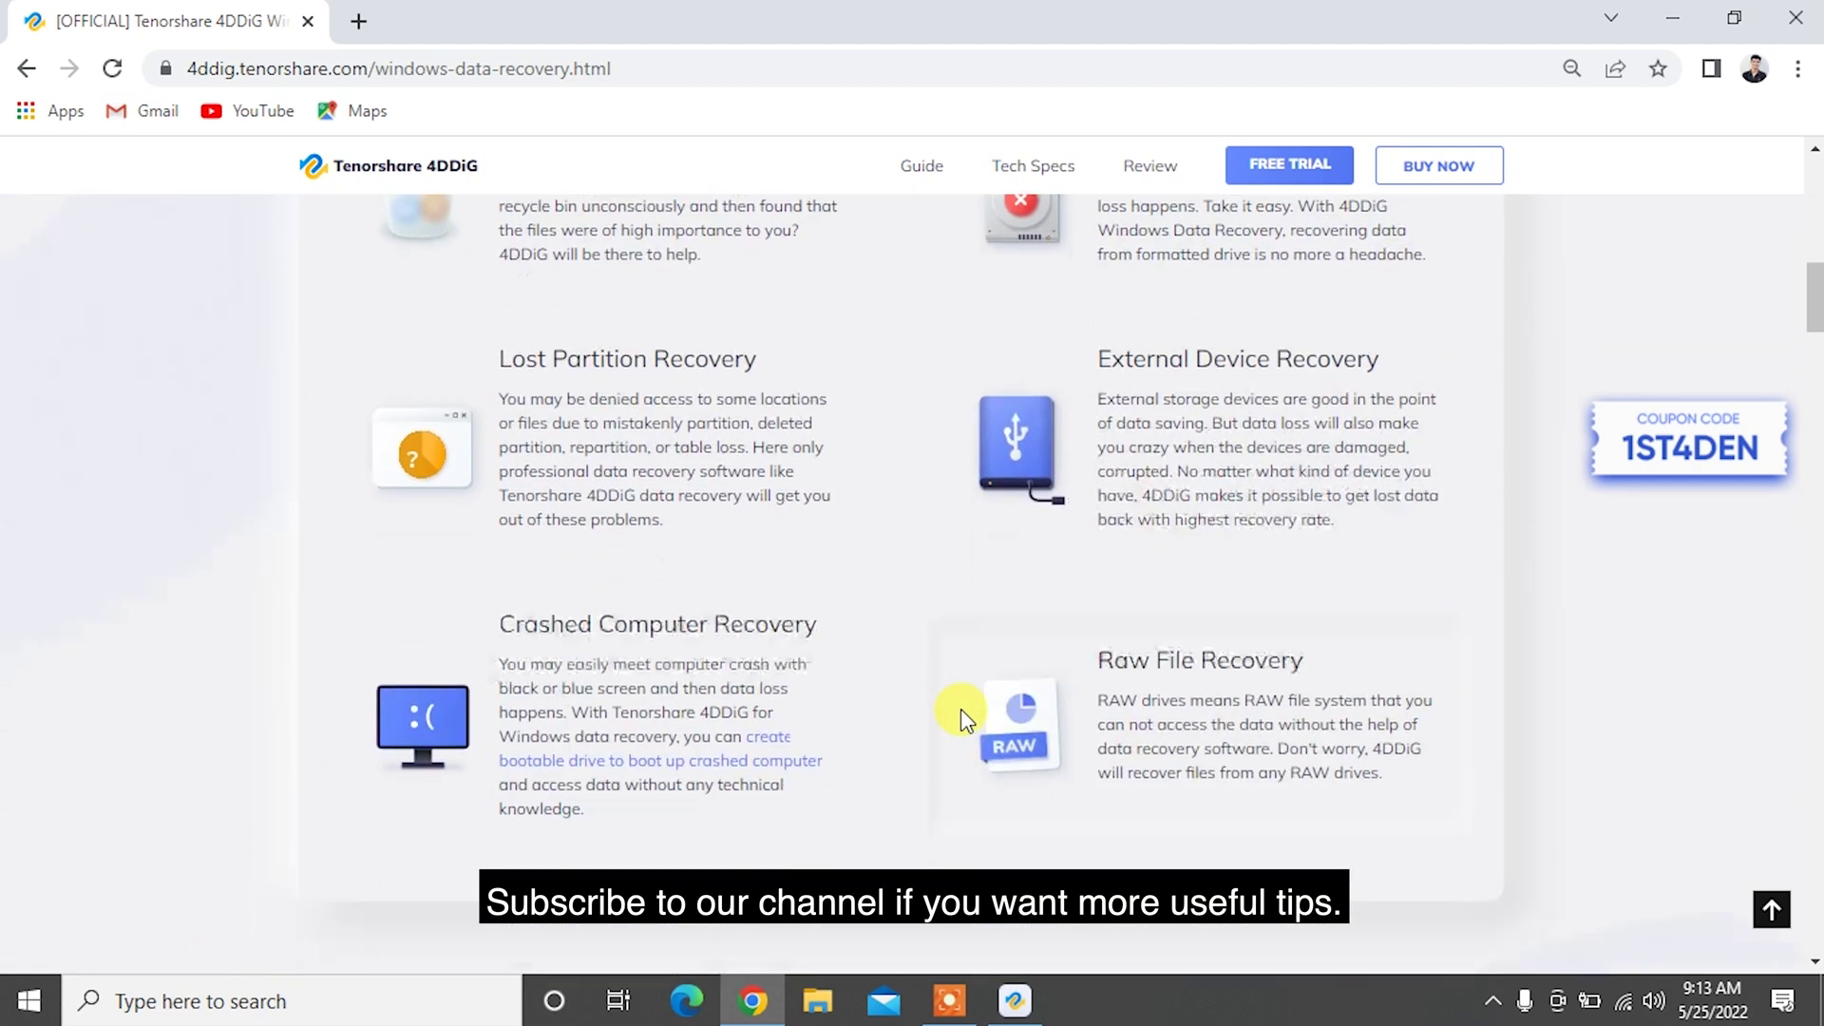
scroll(960, 708, "down", 5)
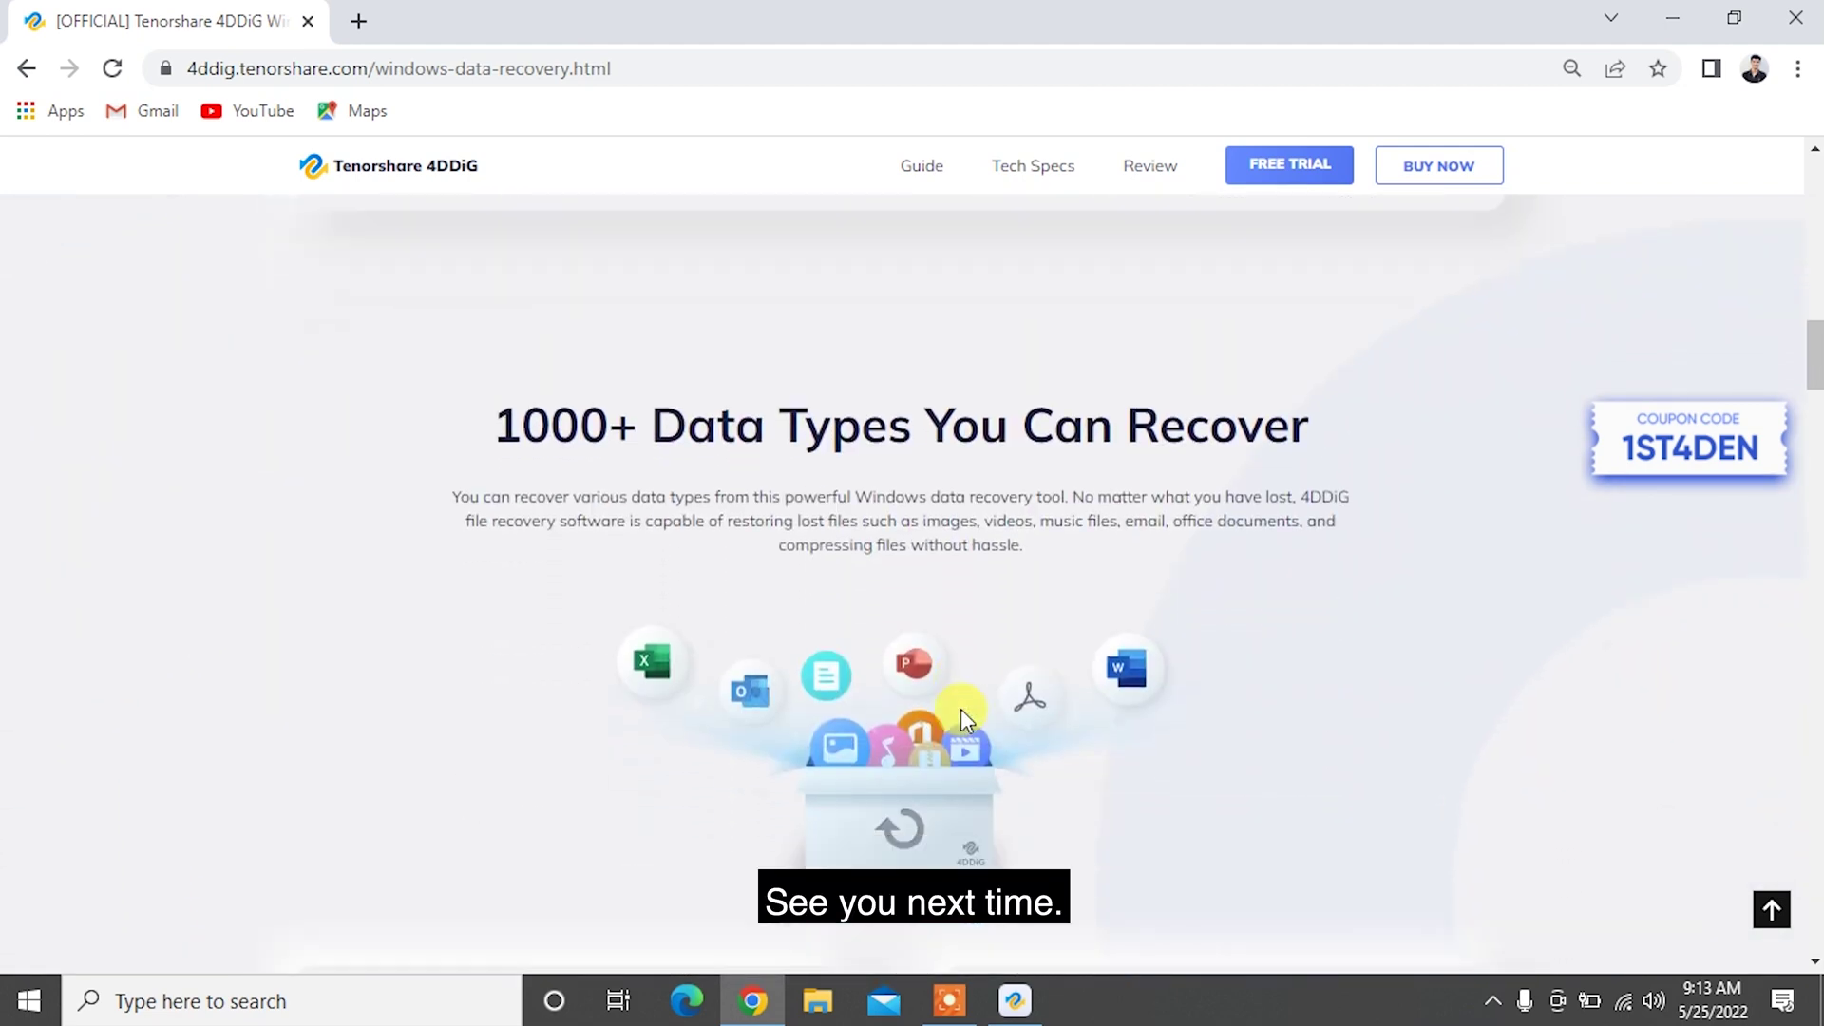